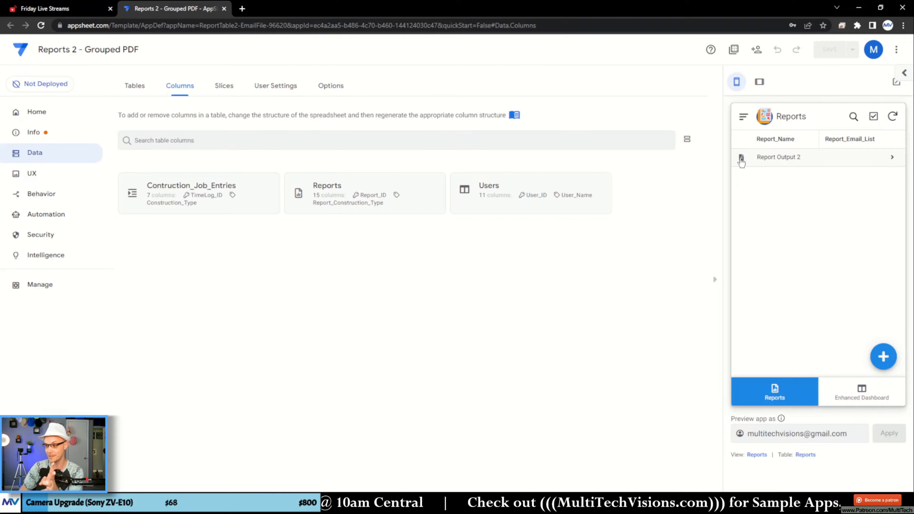
- Open the Report Output 2 PDF to examine its ungrouped entries table, and return to the app editor
left_click(742, 158)
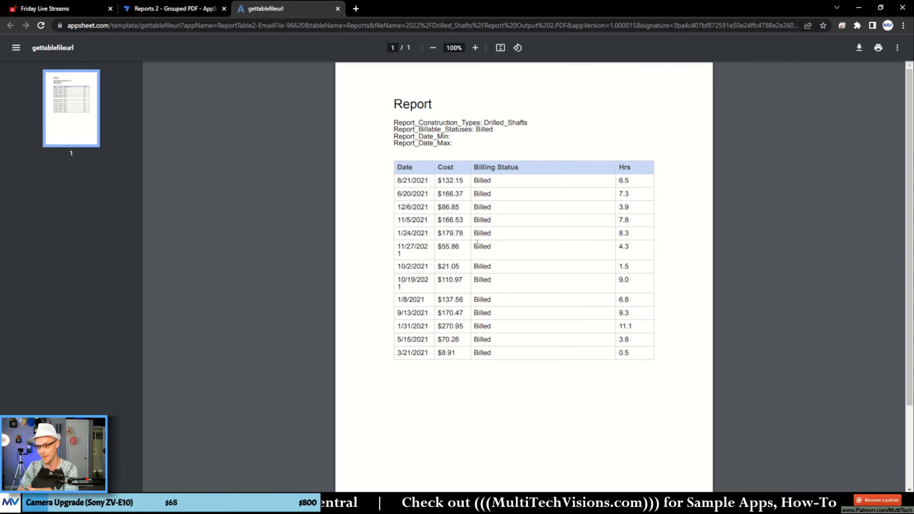
left_click_drag(410, 178, 518, 284)
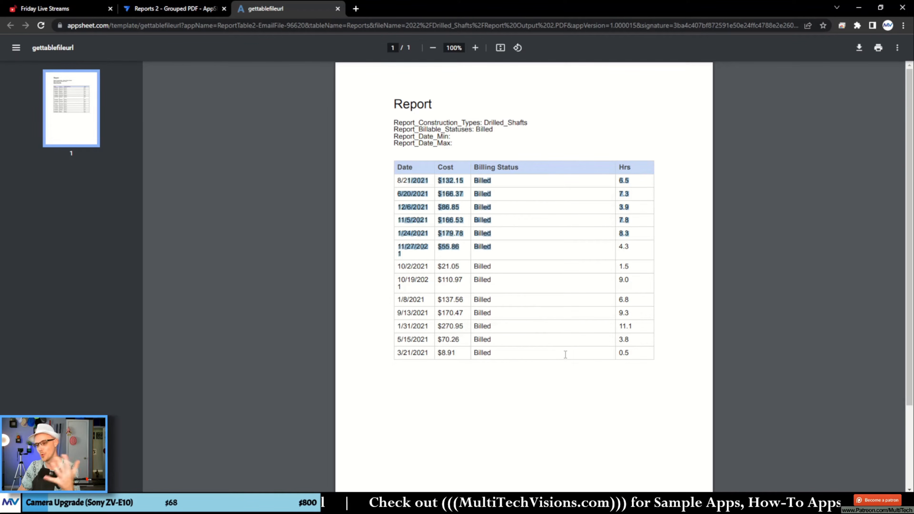
left_click(515, 352)
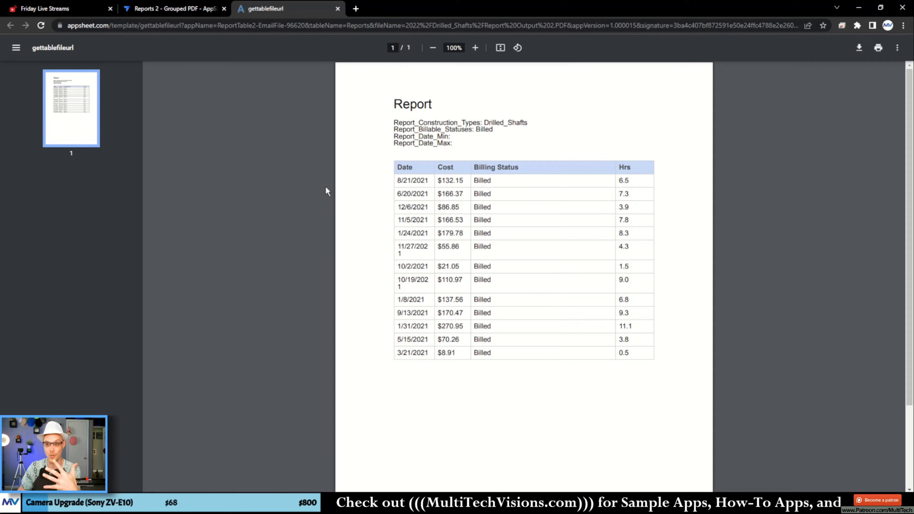
left_click(160, 9)
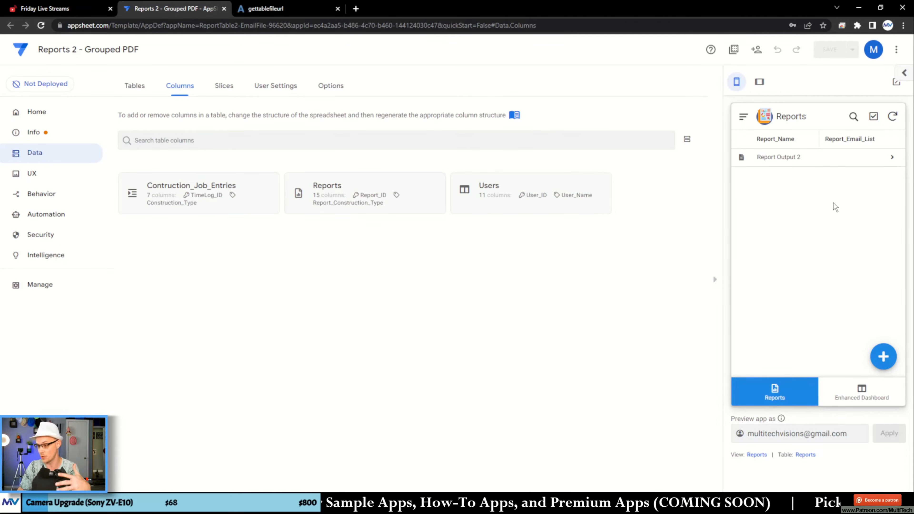
- Start a new report with construction types Asphalt_Paving, Casework, Construction_Clean_and_Final_Clean, Curb_Gutter and Doors_Frames_Hardware
left_click(893, 366)
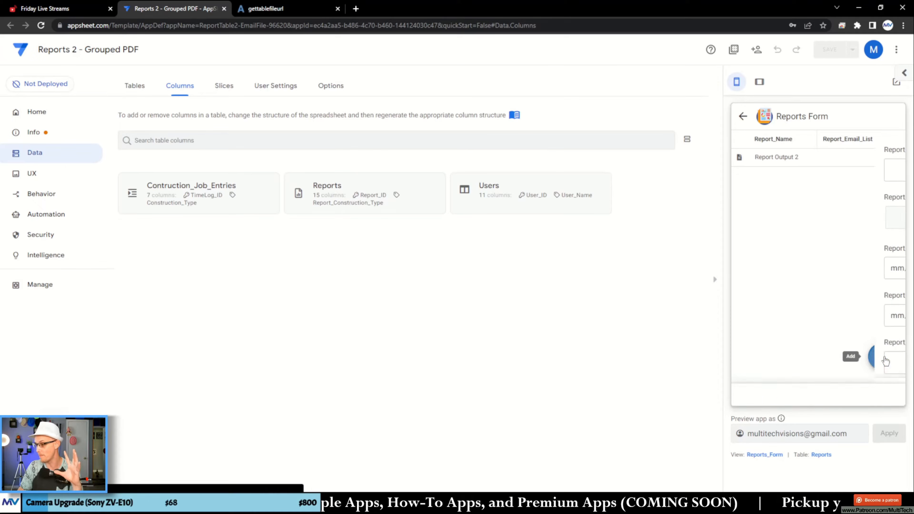
scroll(784, 237, "down", 1)
scroll(785, 239, "up", 1)
left_click(794, 175)
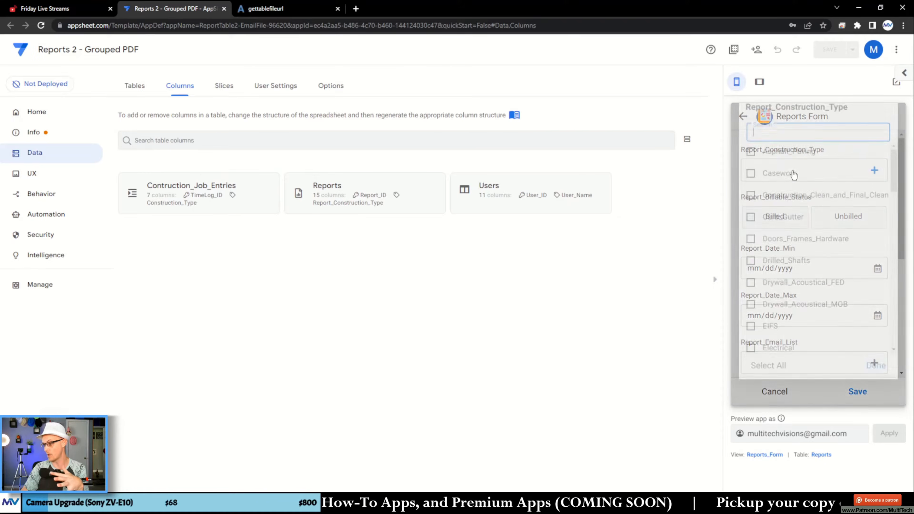
left_click(778, 173)
left_click(777, 196)
left_click(780, 216)
left_click(783, 236)
left_click(784, 256)
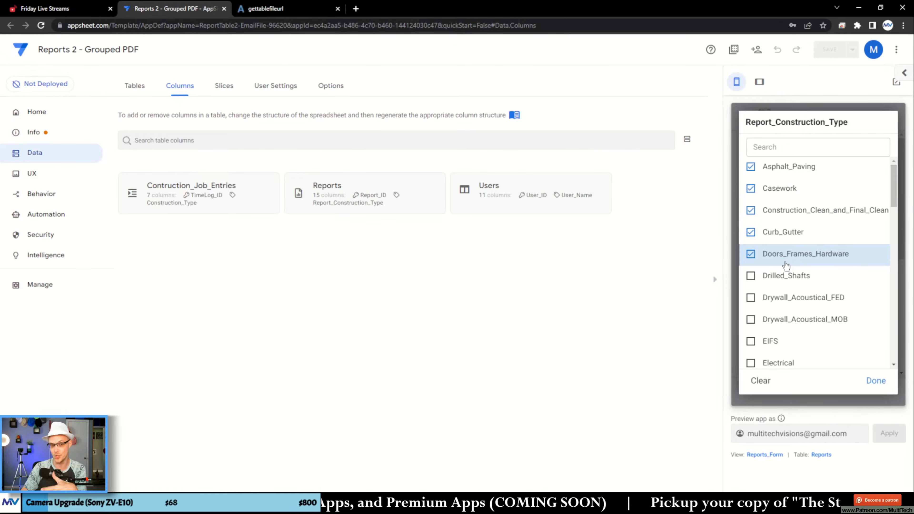
left_click(876, 381)
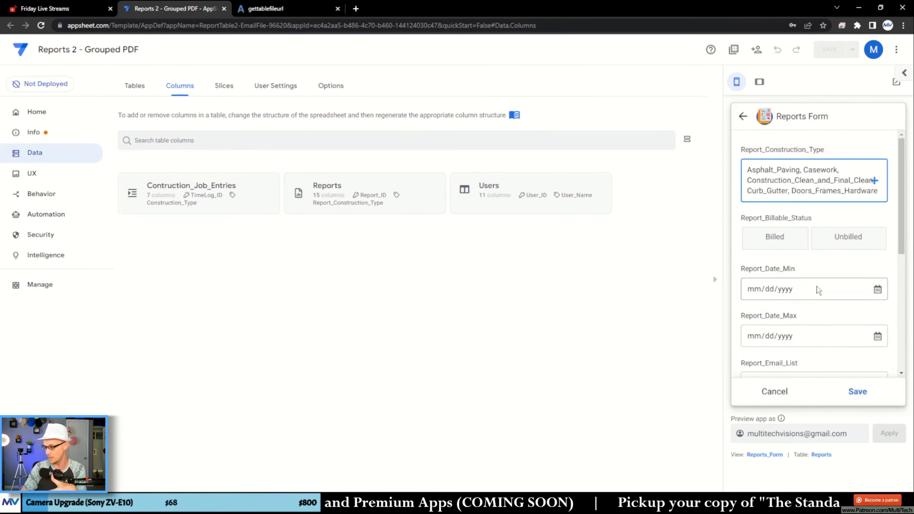
- Filter the new report's output by the Billed status, and discard the unsaved report
left_click(767, 245)
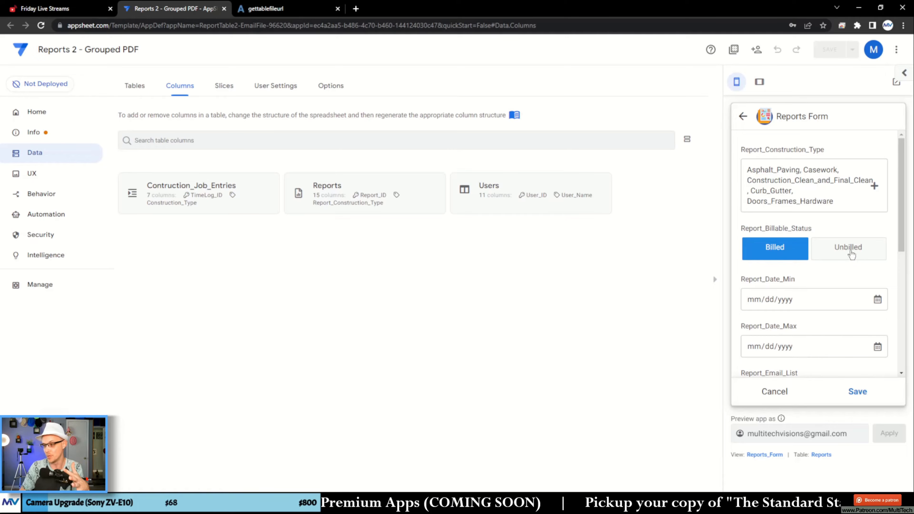
scroll(782, 280, "down", 3)
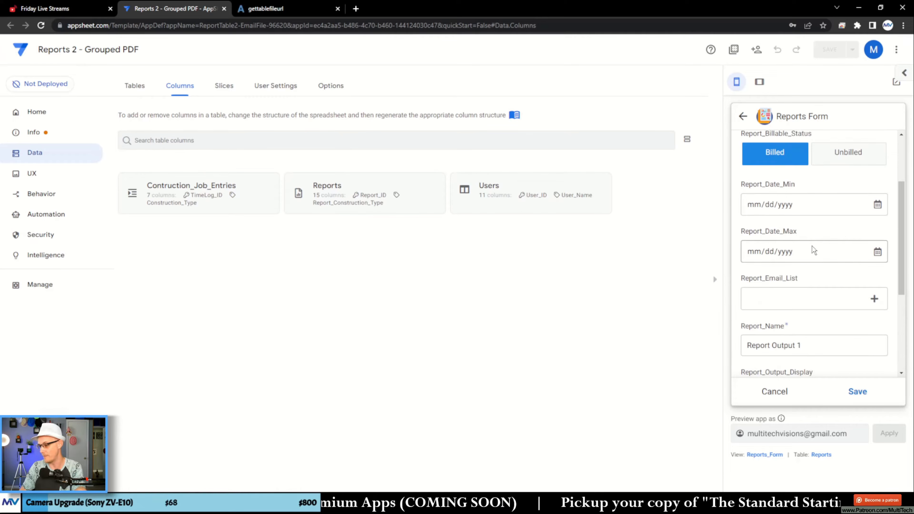
left_click(877, 205)
left_click(850, 227)
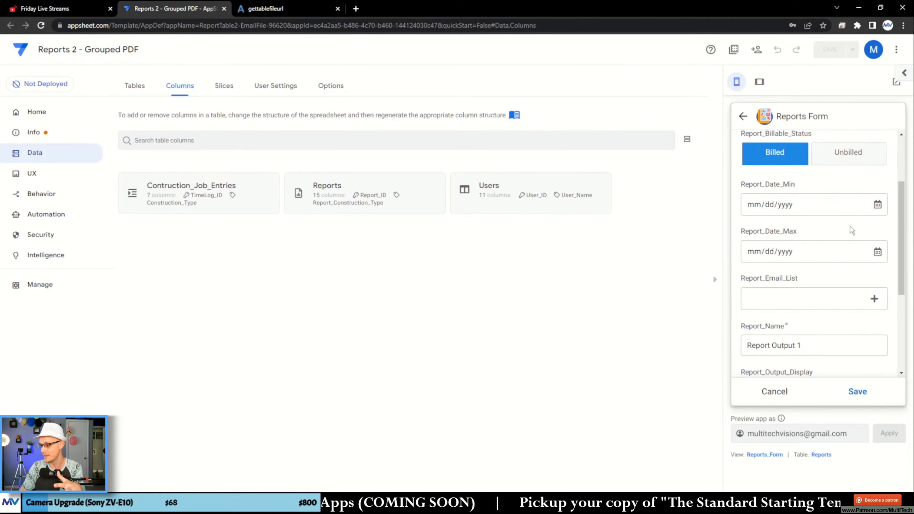
scroll(851, 228, "down", 5)
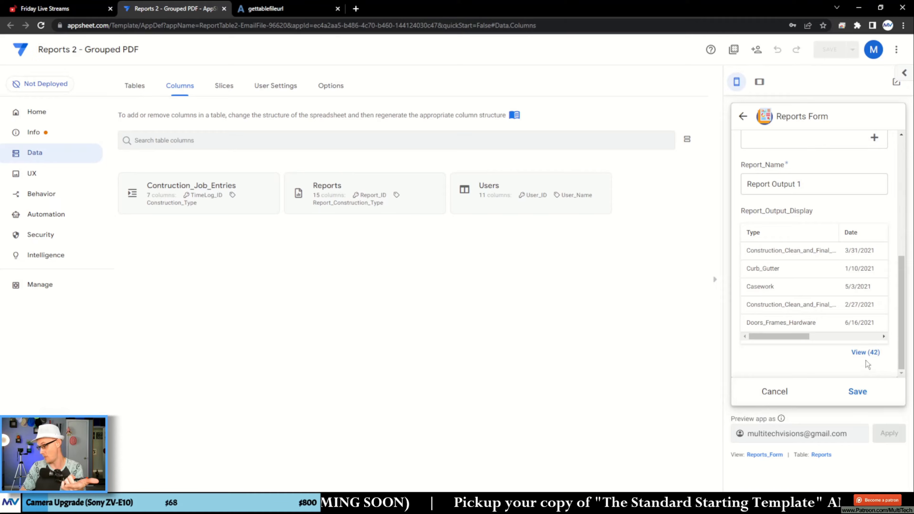
left_click(773, 396)
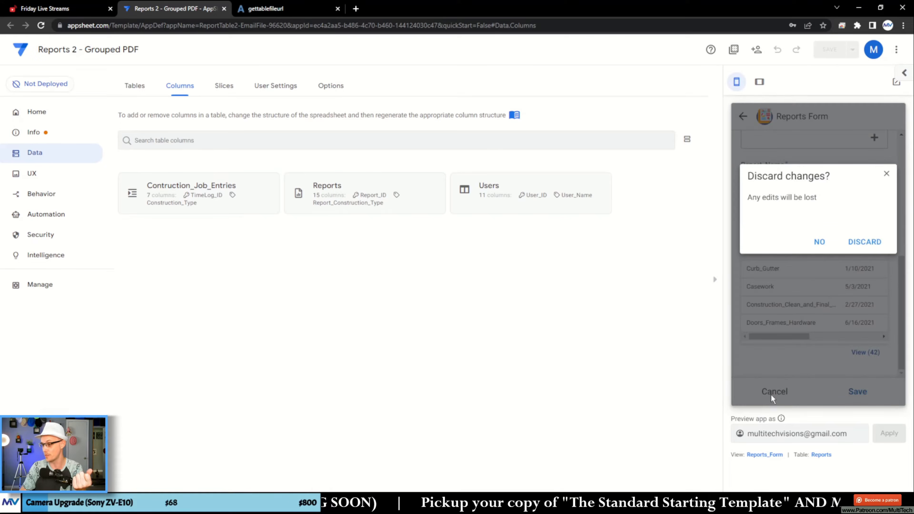
left_click(861, 244)
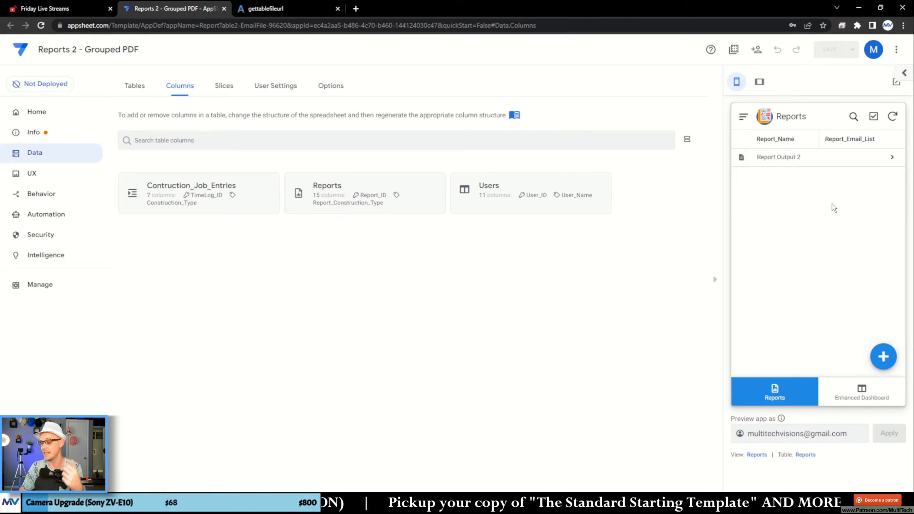
- Examine the details and output entries of Report Output 2, and return to the reports list
left_click(793, 161)
scroll(861, 249, "down", 5)
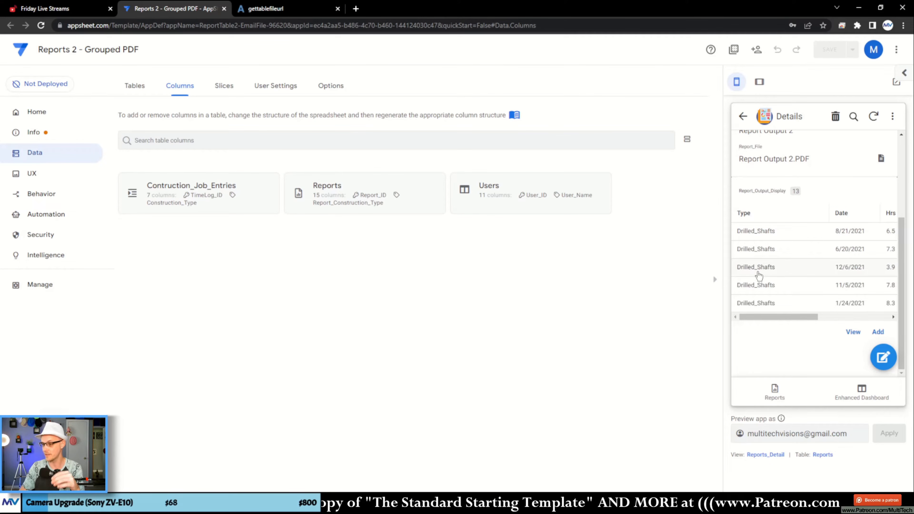
left_click(743, 117)
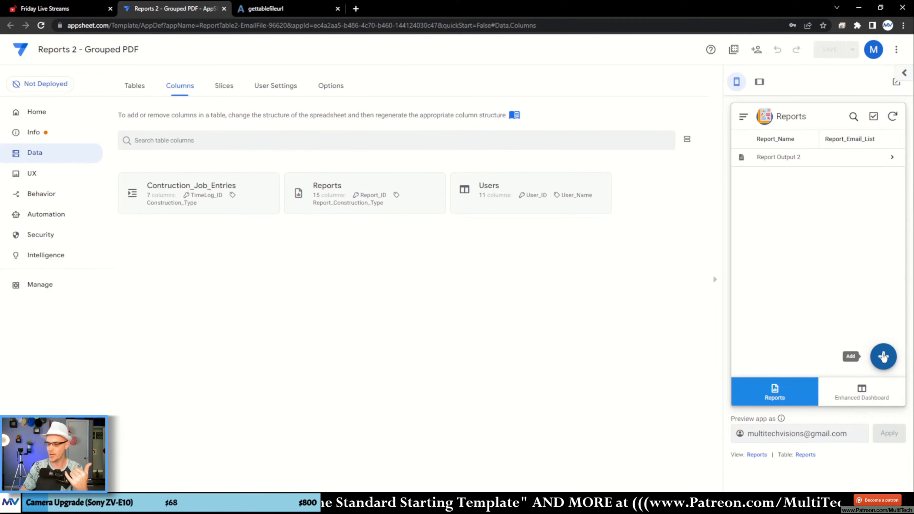
- Create and save a new report with construction types Asphalt_Paving, Casework, Construction_Clean_and_Final_Clean and Curb_Gutter
left_click(884, 356)
left_click(791, 174)
left_click(770, 168)
left_click(770, 189)
left_click(774, 210)
left_click(775, 232)
left_click(876, 380)
left_click(859, 392)
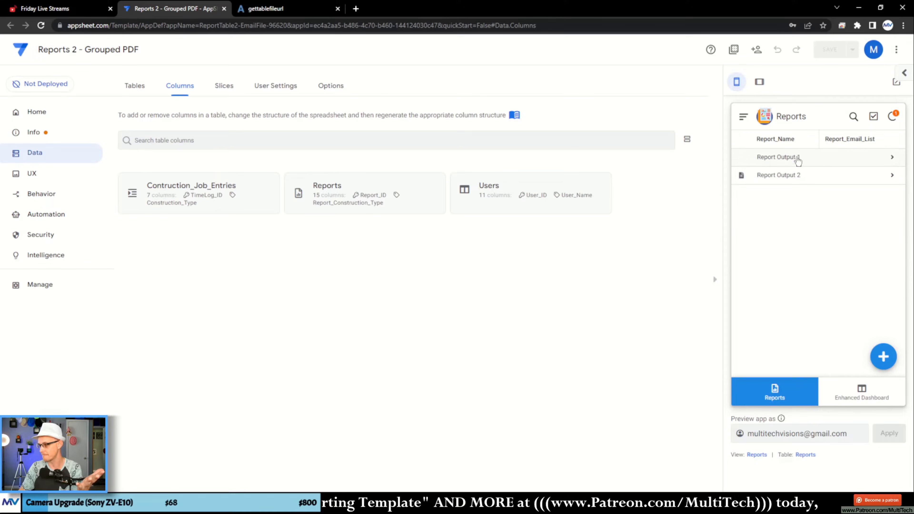
- Examine the construction types in the output table of the new report, Report Output 1
left_click(797, 159)
scroll(811, 210, "down", 3)
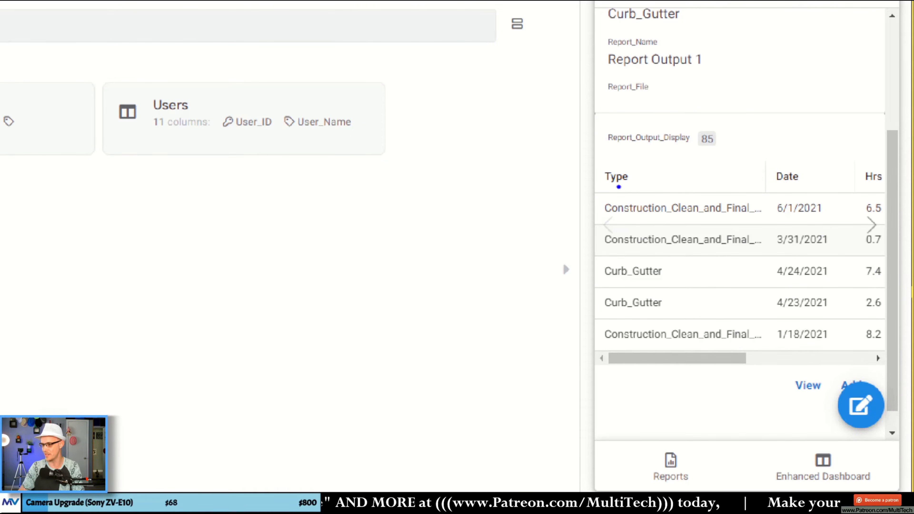
left_click_drag(618, 188, 625, 367)
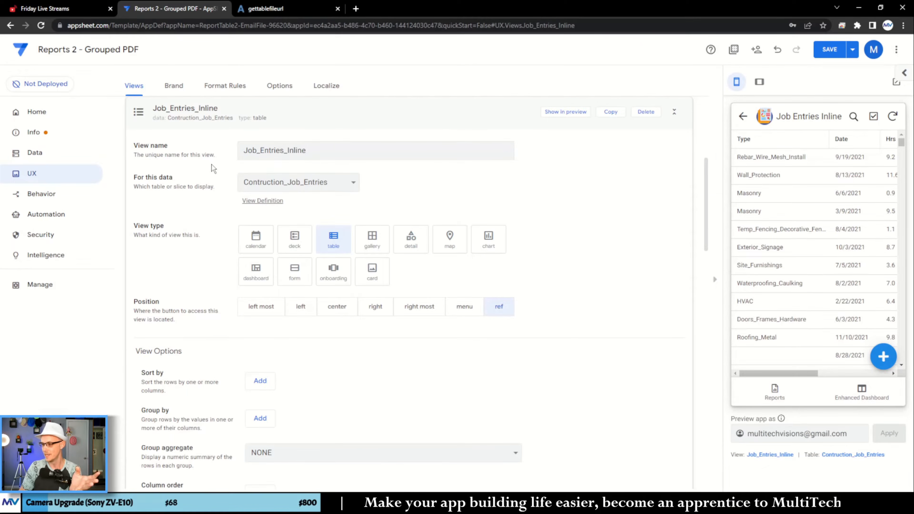
- Group the Job_Entries_Inline view by Construction_Type in ascending order
scroll(185, 207, "down", 6)
left_click(260, 181)
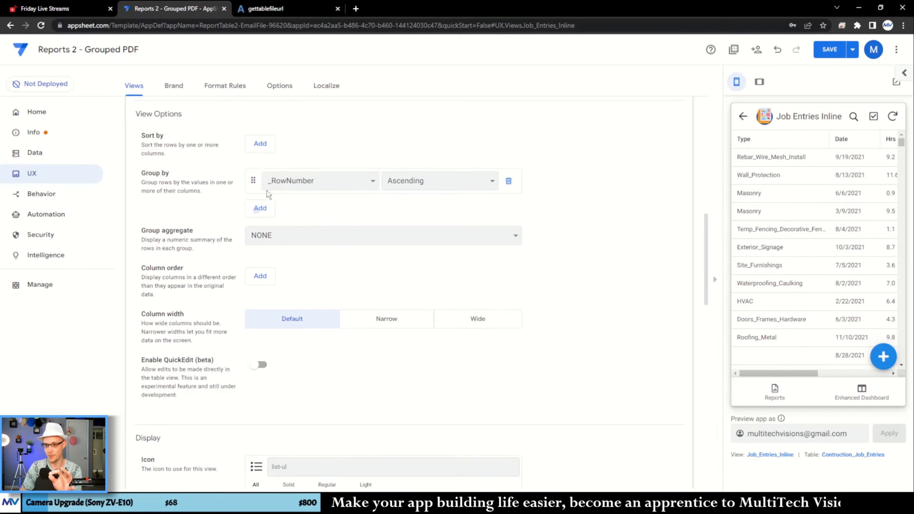
left_click(305, 186)
left_click(303, 205)
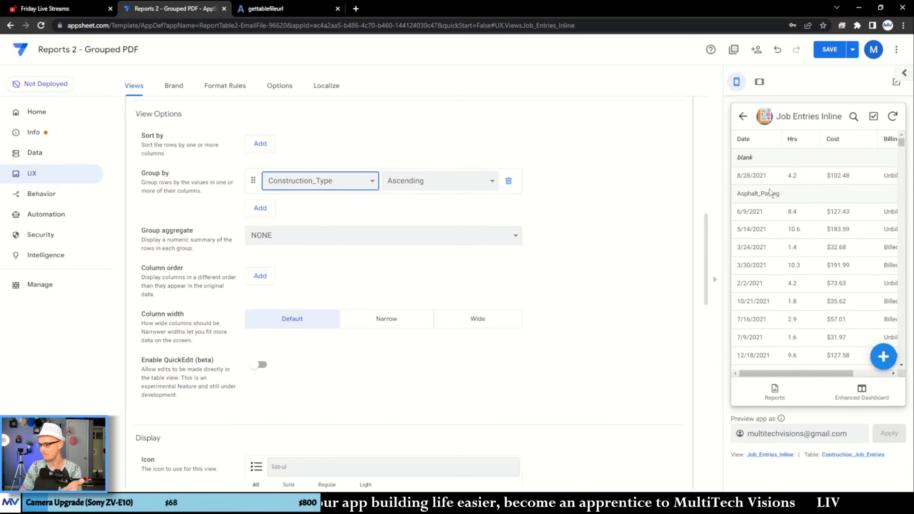
- Check the grouping in Report Output 1's details and its full list of job entries
left_click(742, 116)
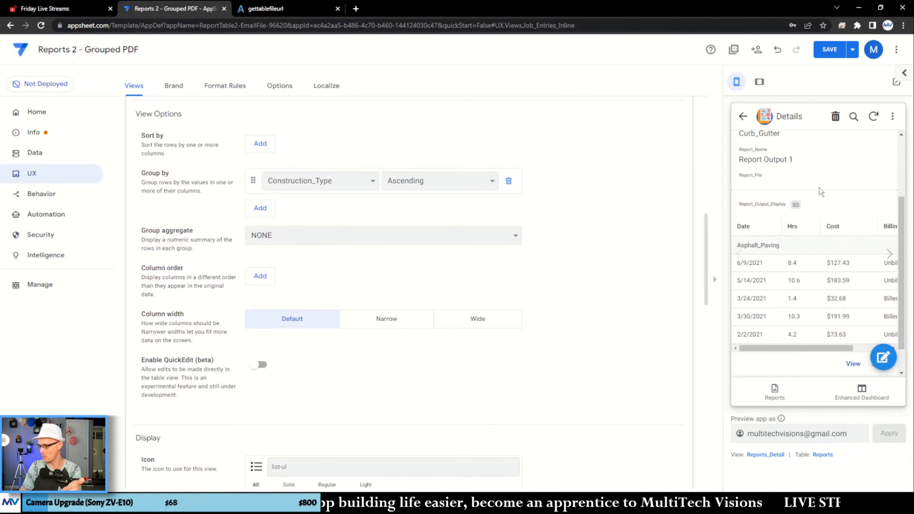
scroll(821, 192, "down", 1)
left_click(854, 332)
scroll(826, 247, "down", 5)
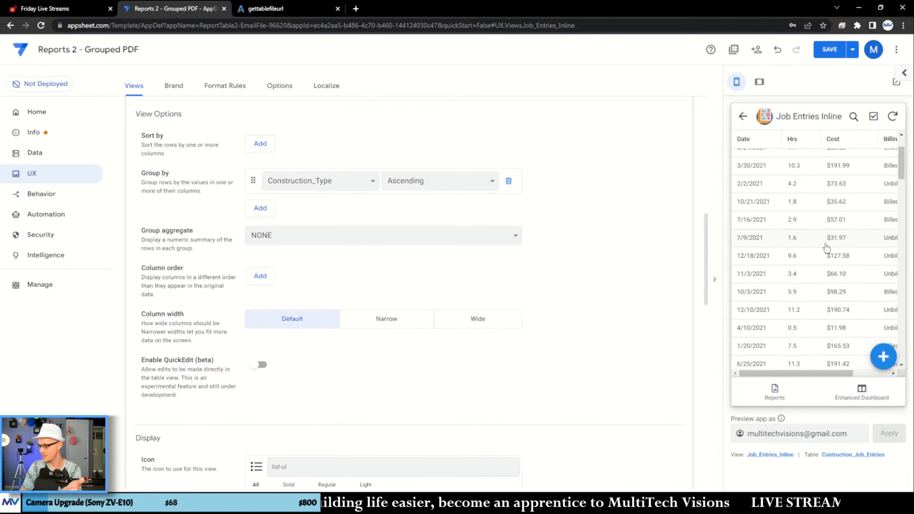
scroll(792, 274, "down", 8)
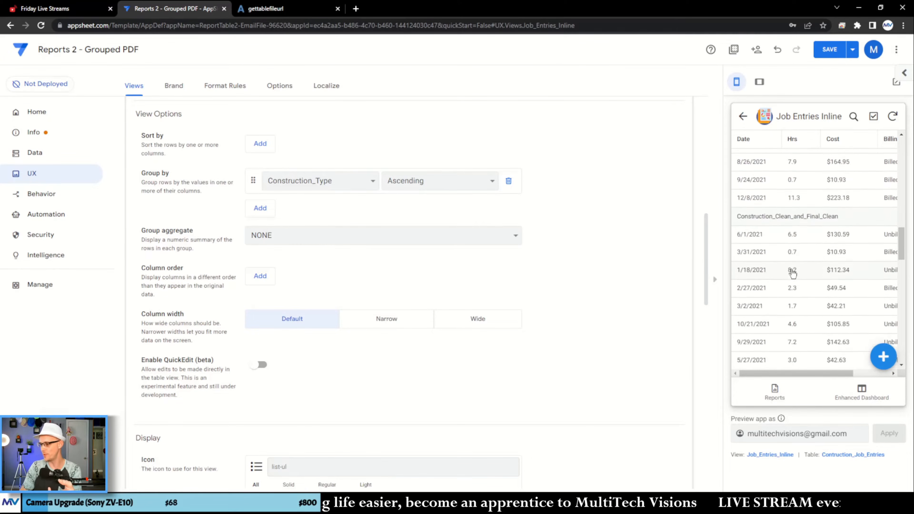
scroll(793, 273, "down", 5)
- Save the app changes and close the Report Output 2 PDF
left_click(830, 49)
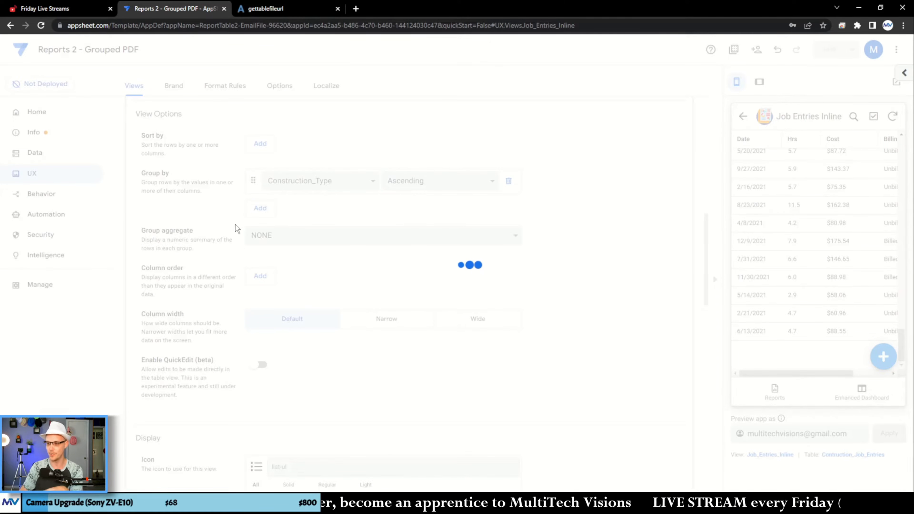
left_click(287, 8)
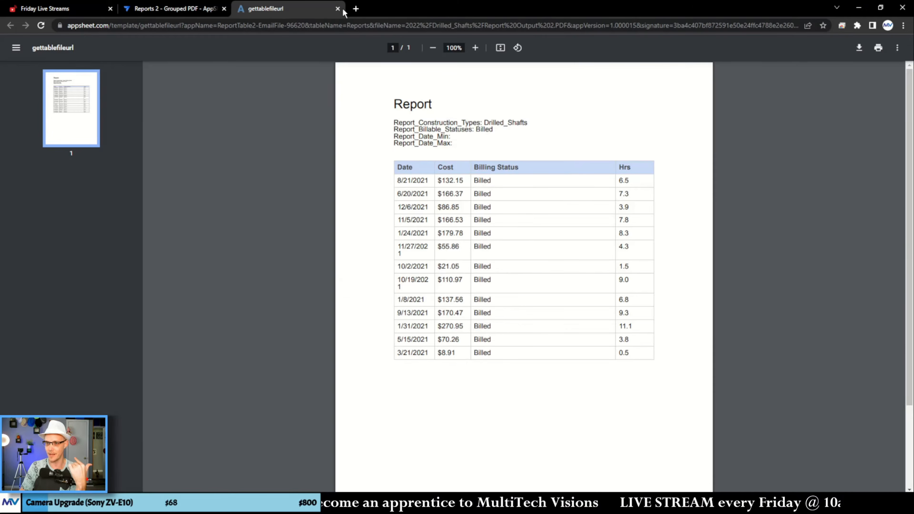
left_click(338, 8)
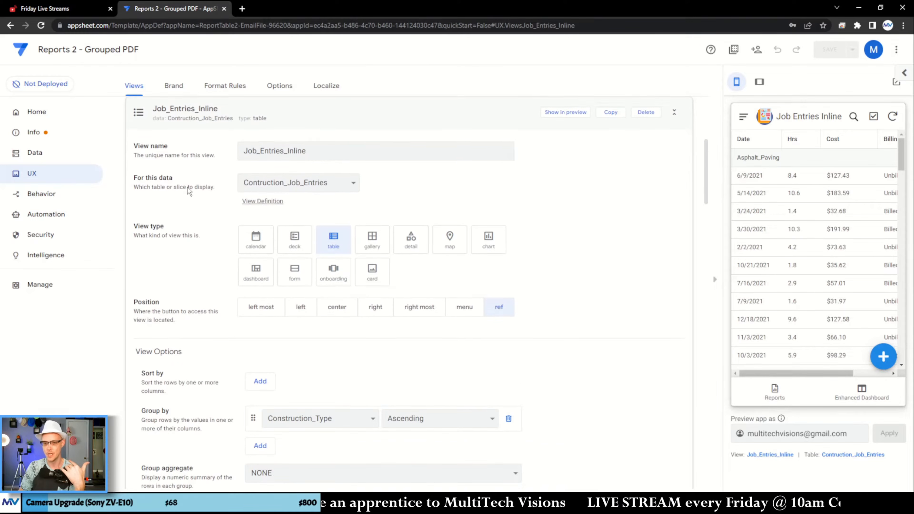
scroll(202, 204, "up", 3)
left_click(201, 204)
left_click(237, 397)
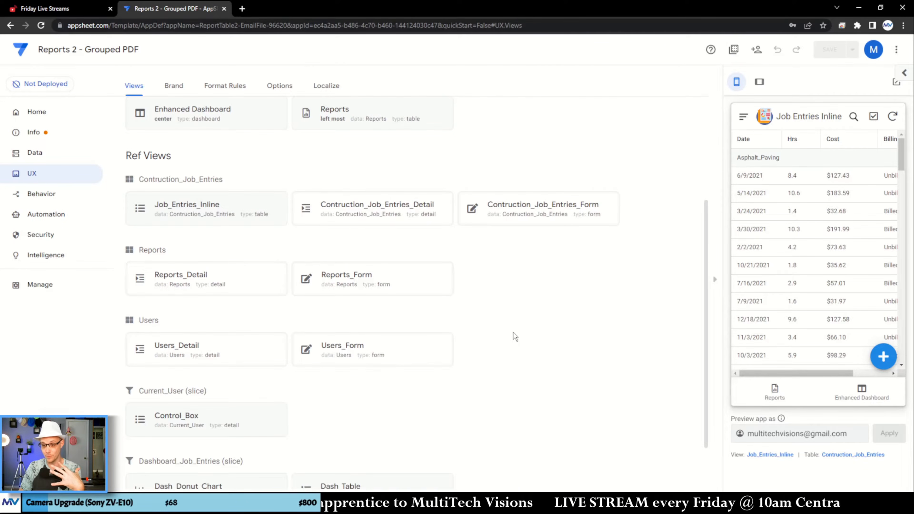
scroll(526, 333, "up", 3)
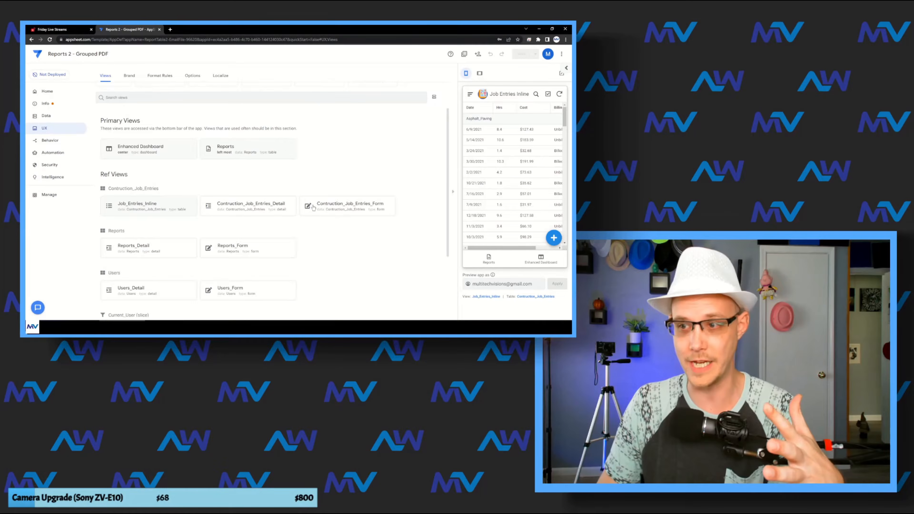
scroll(313, 208, "up", 3)
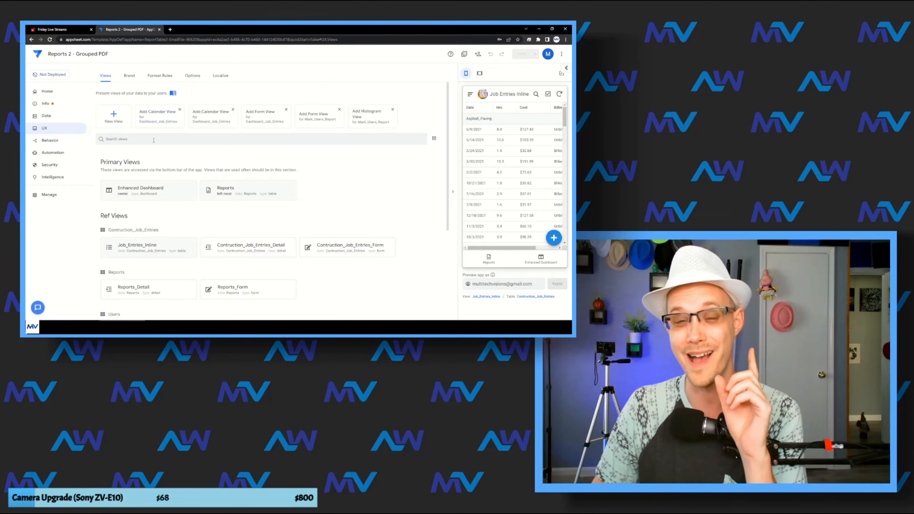
- Open the source spreadsheet of the Contruction_Job_Entries table and select its Construction_Type column for examination
left_click(57, 116)
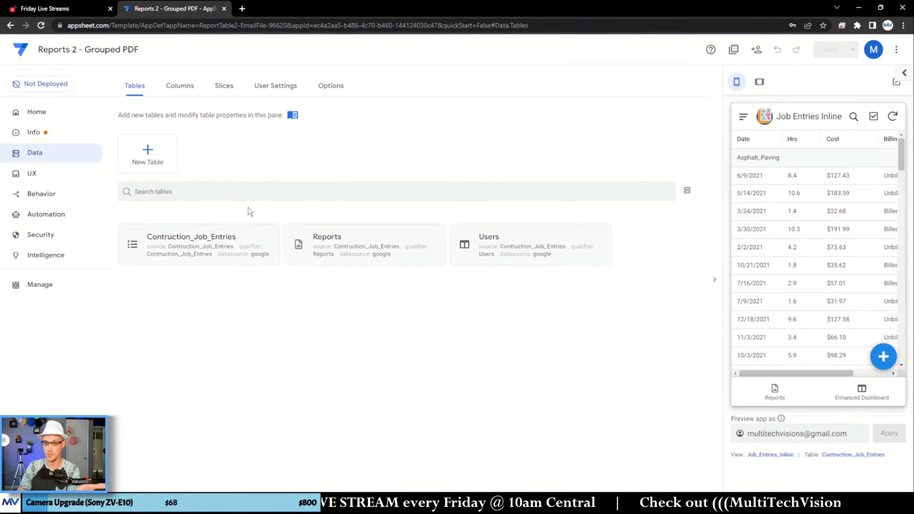
left_click(166, 175)
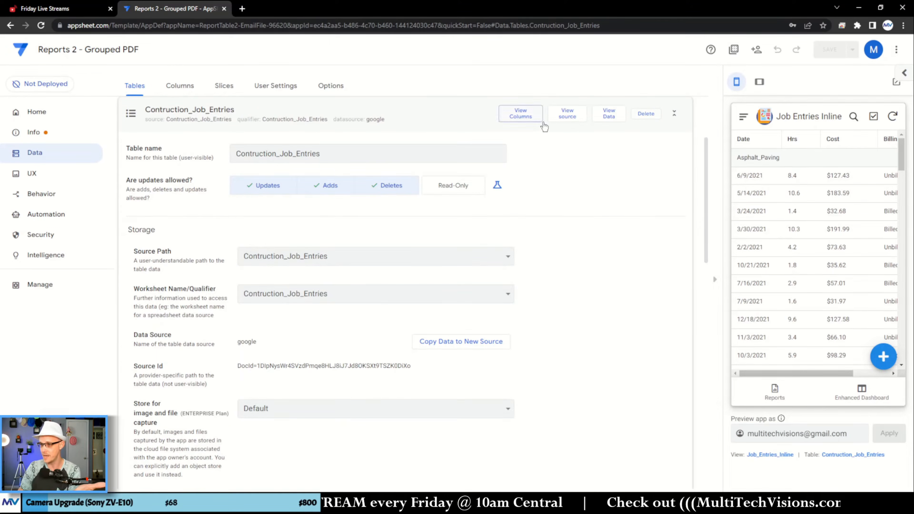
left_click(566, 114)
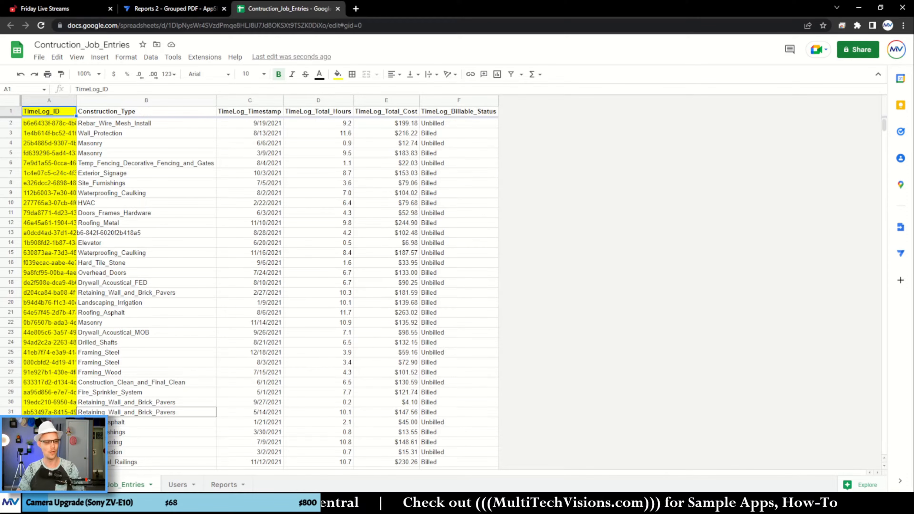
left_click(318, 303)
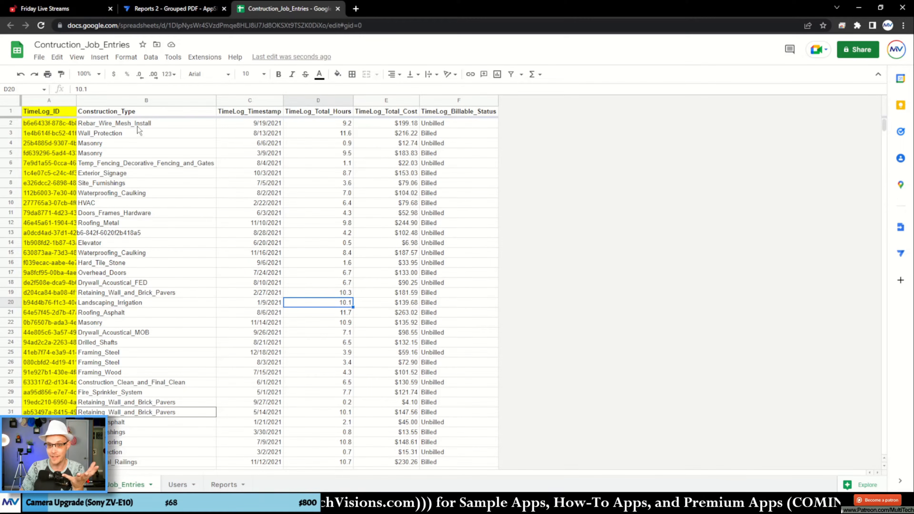
left_click(132, 101)
key("ctrl+c")
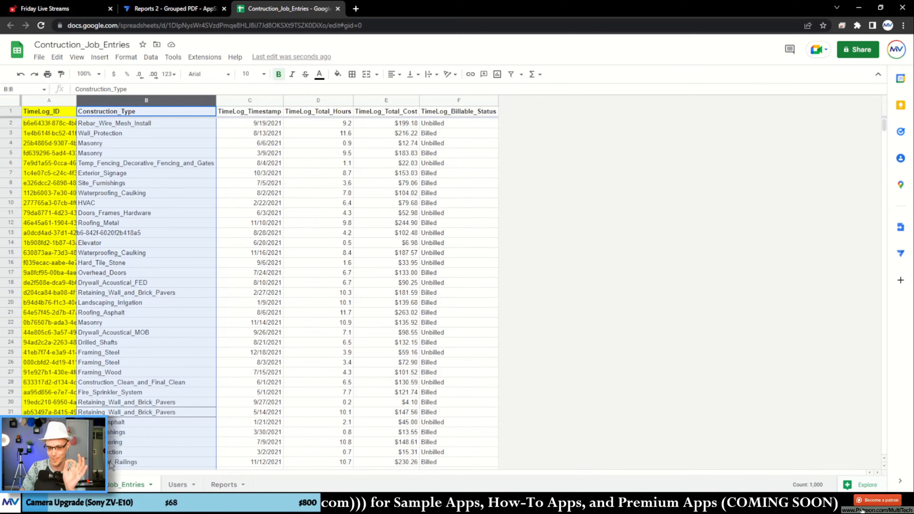
- Copy the whole Construction_Type column of the Contruction_Job_Entries sheet
left_click(167, 144)
left_click(154, 101)
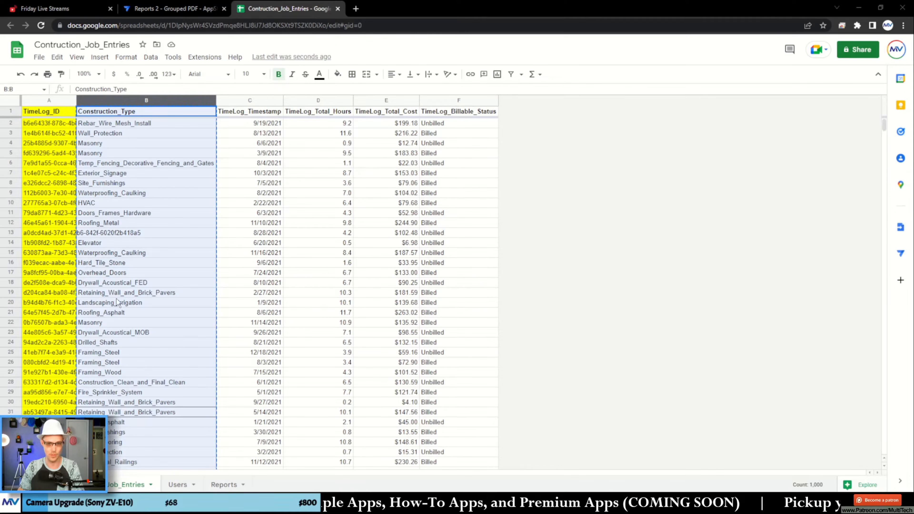
- Add a new sheet named Job_Types and place it before all the other sheets
left_click(24, 484)
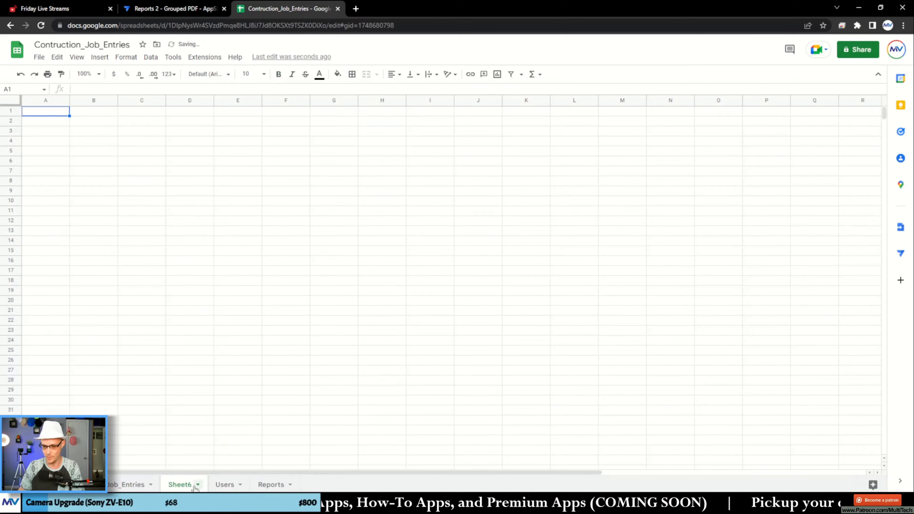
left_click_drag(178, 487, 92, 486)
left_click_drag(179, 486, 74, 487)
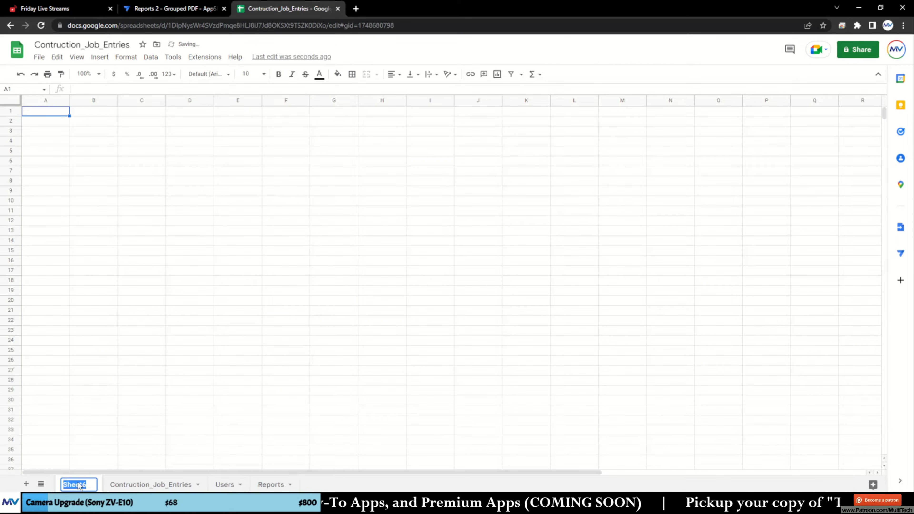
type("Job_Types")
key("Return")
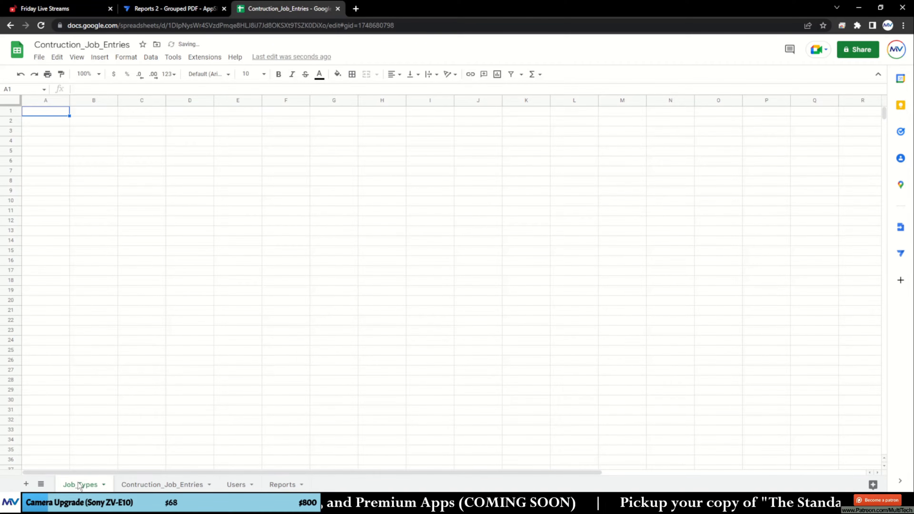
- Paste the copied construction types into Job_Types from cell A1 and freeze the header row
left_click(55, 112)
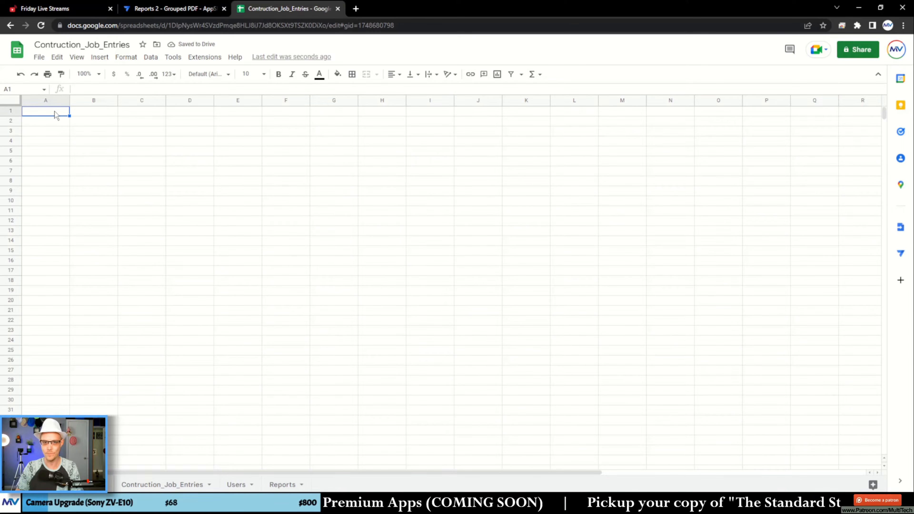
key("ctrl+v")
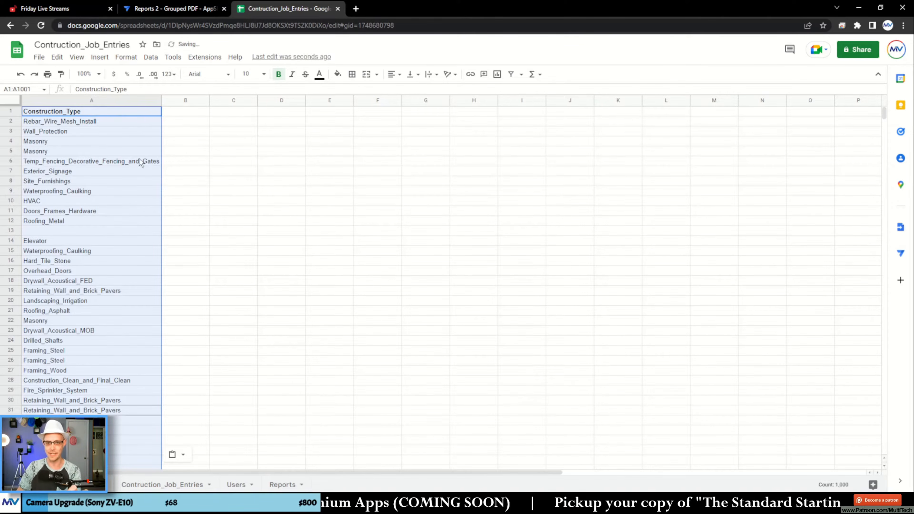
left_click(81, 59)
mouse_move(93, 90)
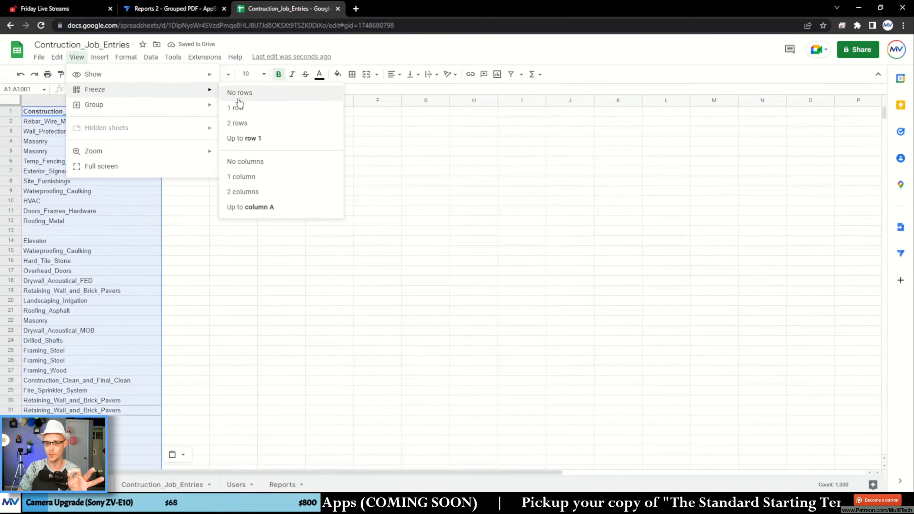
left_click(230, 120)
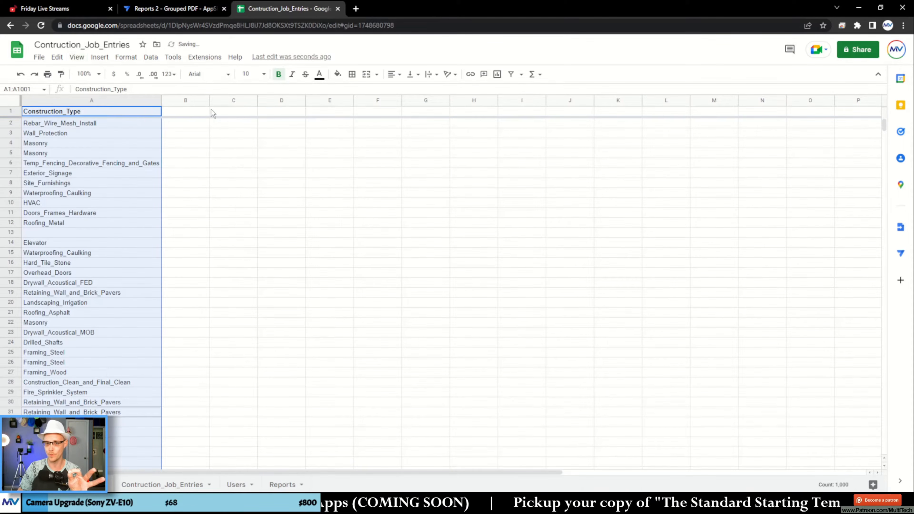
- Remove the duplicates from the Construction_Type column of Job_Types, treating the first row as a header
left_click(108, 100)
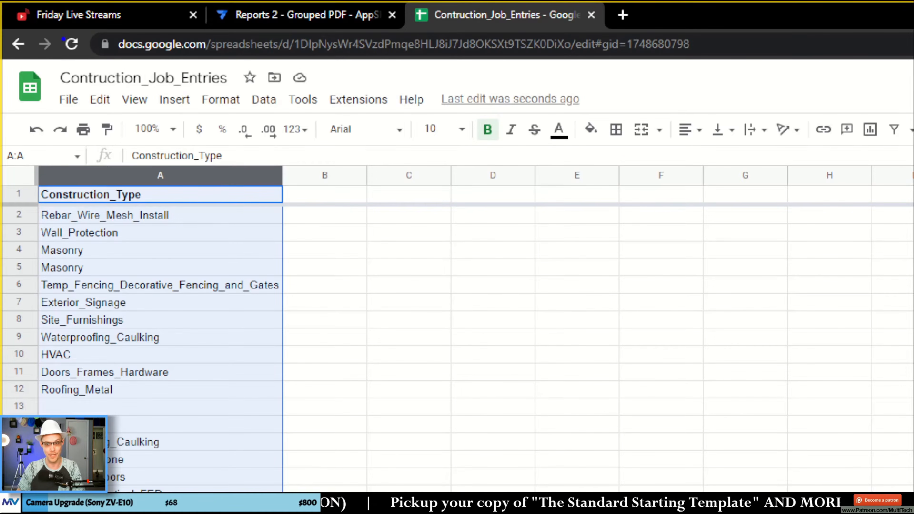
left_click_drag(244, 85, 327, 120)
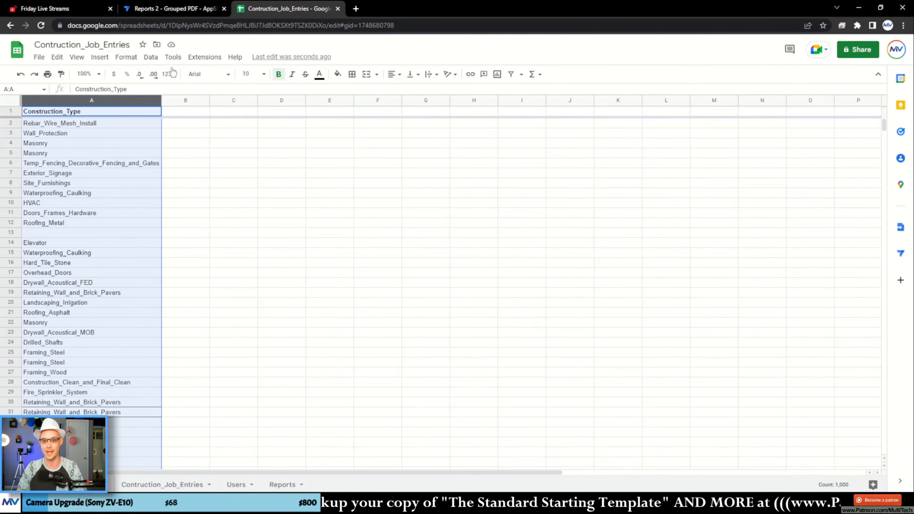
left_click(151, 58)
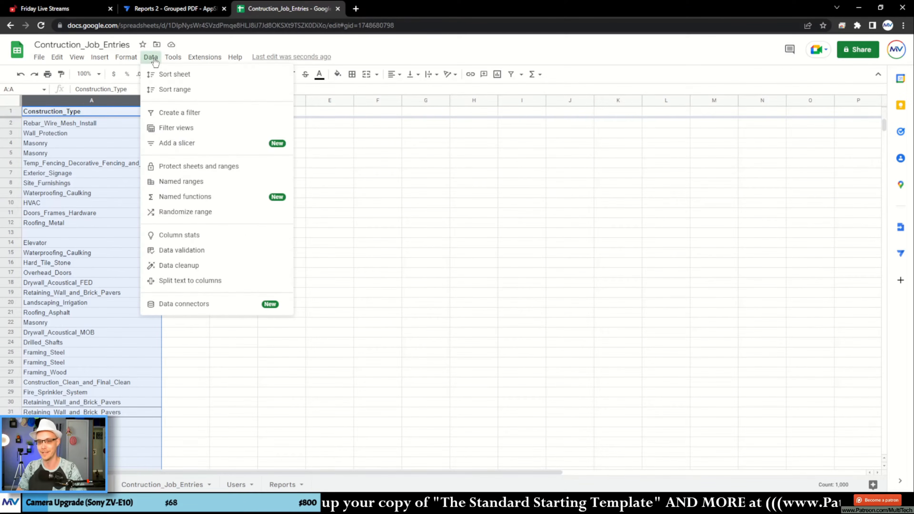
mouse_move(168, 267)
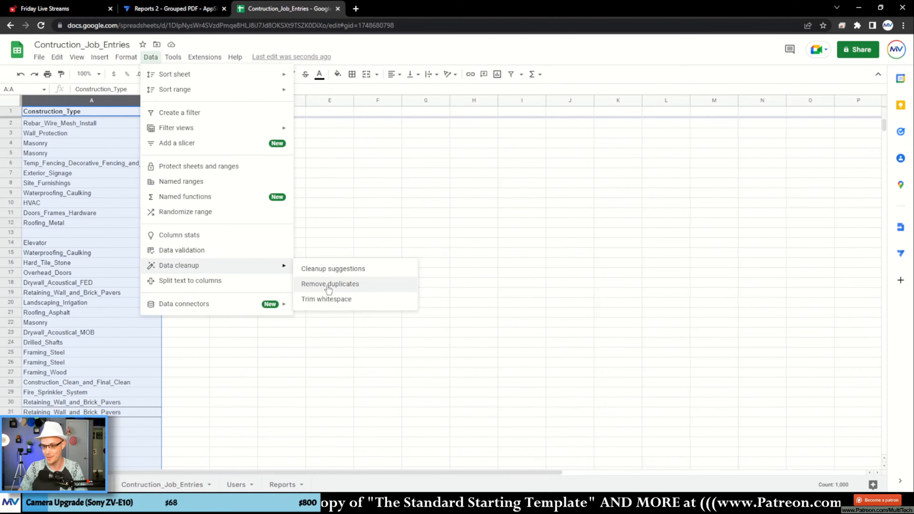
left_click(361, 288)
left_click(387, 241)
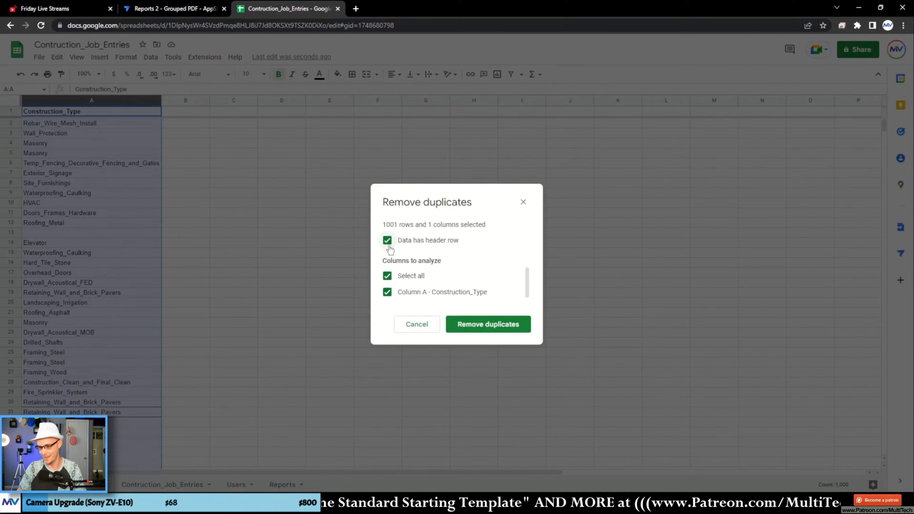
left_click(477, 326)
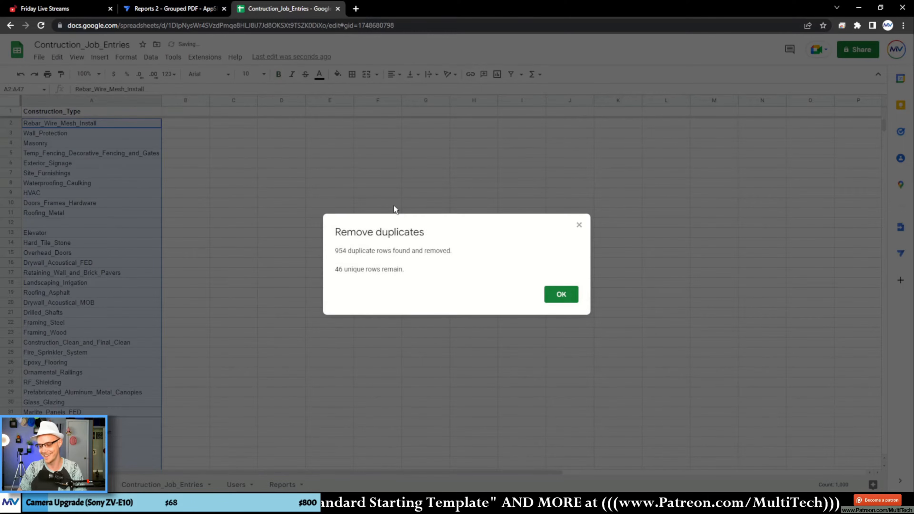
left_click(560, 294)
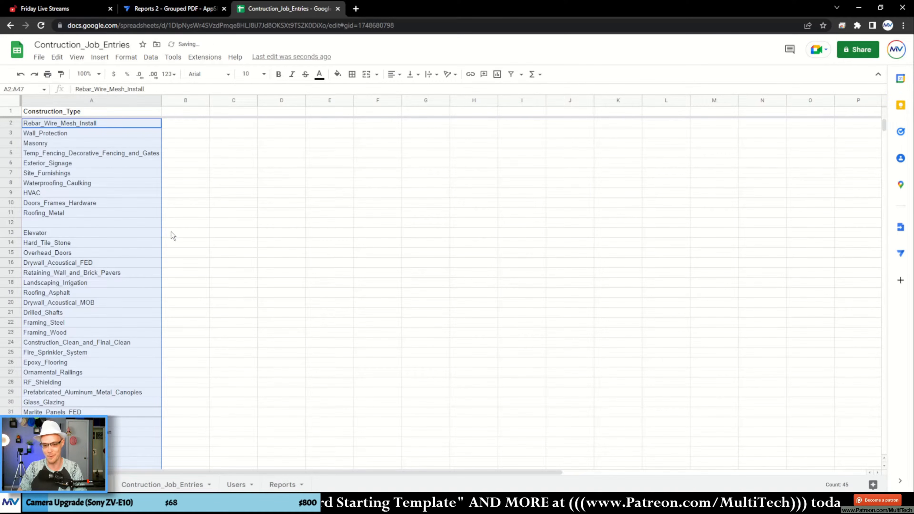
- Delete the empty row 12 from the list of construction types
scroll(171, 236, "down", 6)
scroll(173, 231, "up", 6)
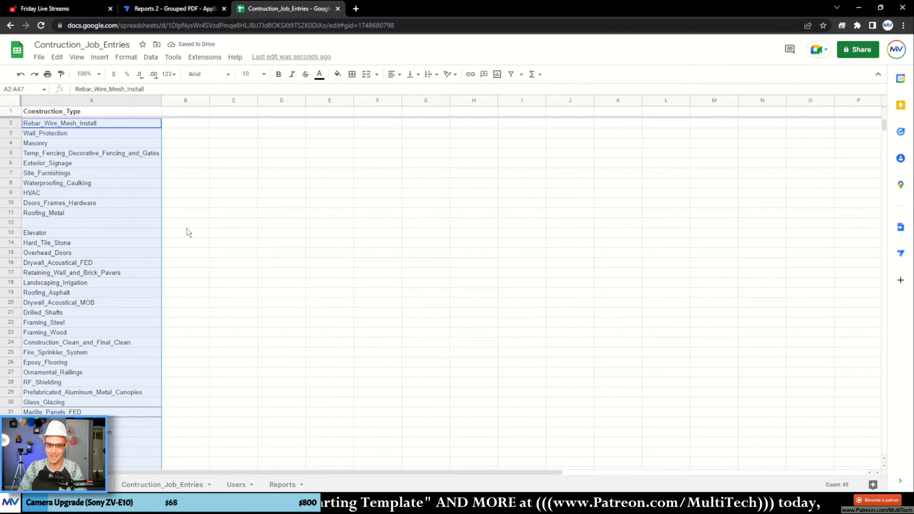
left_click(187, 227)
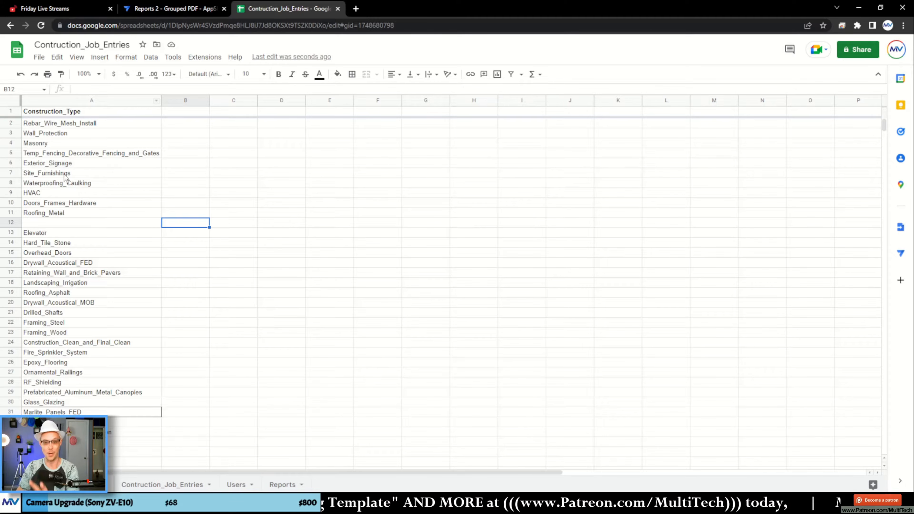
right_click(13, 225)
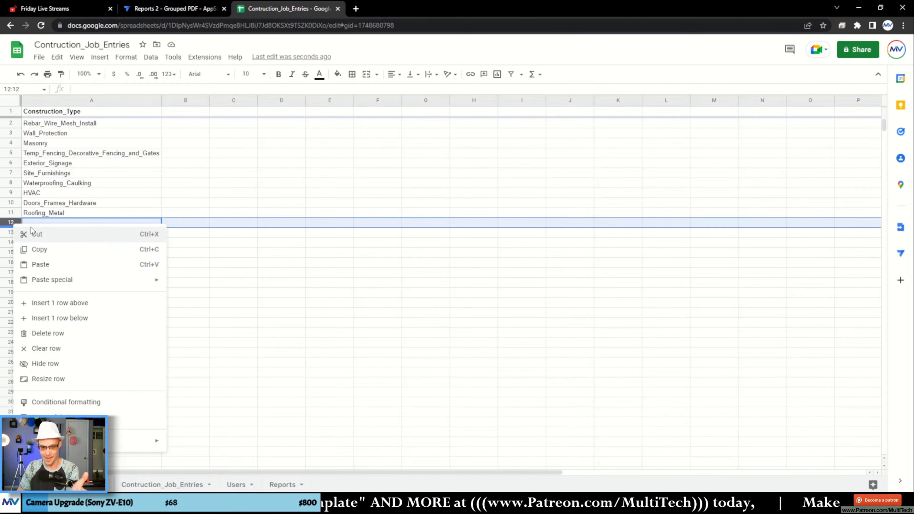
left_click(78, 334)
left_click(190, 277)
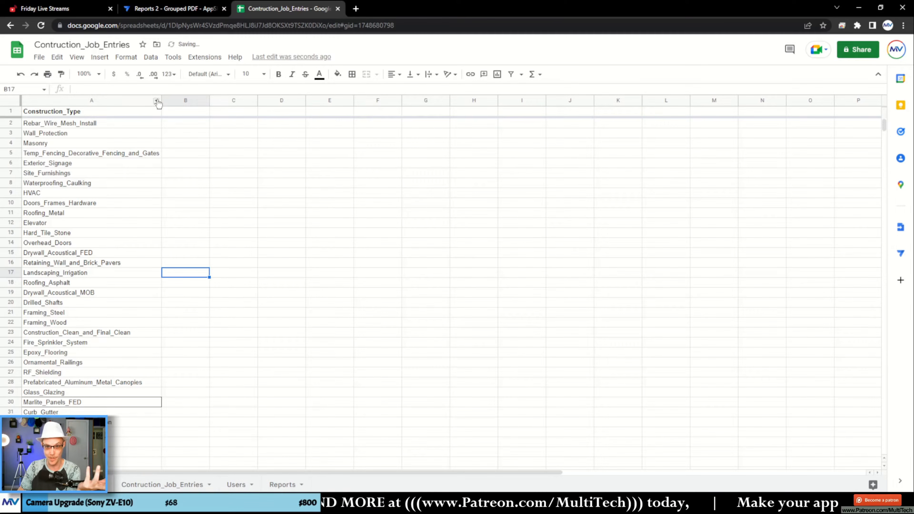
- Sort the Job_Types sheet from A to Z by Construction_Type and look over the sorted list
left_click(157, 101)
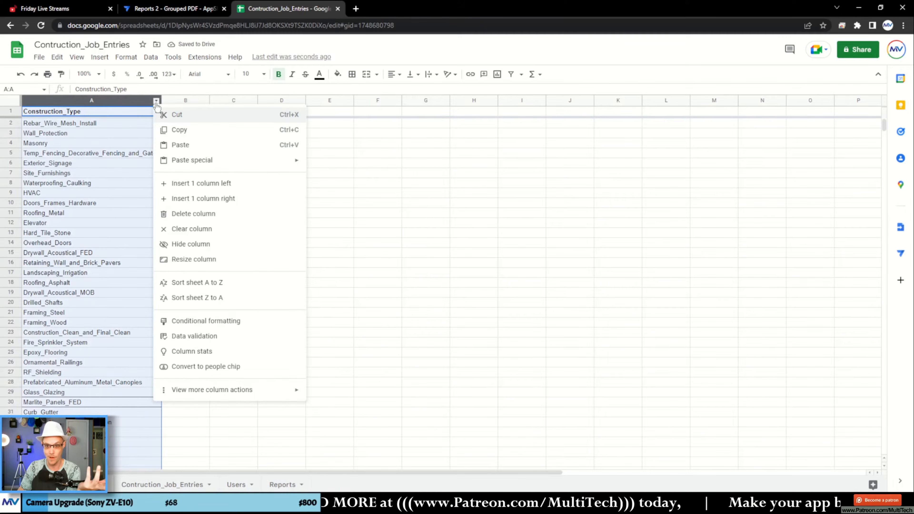
left_click(237, 288)
left_click(191, 214)
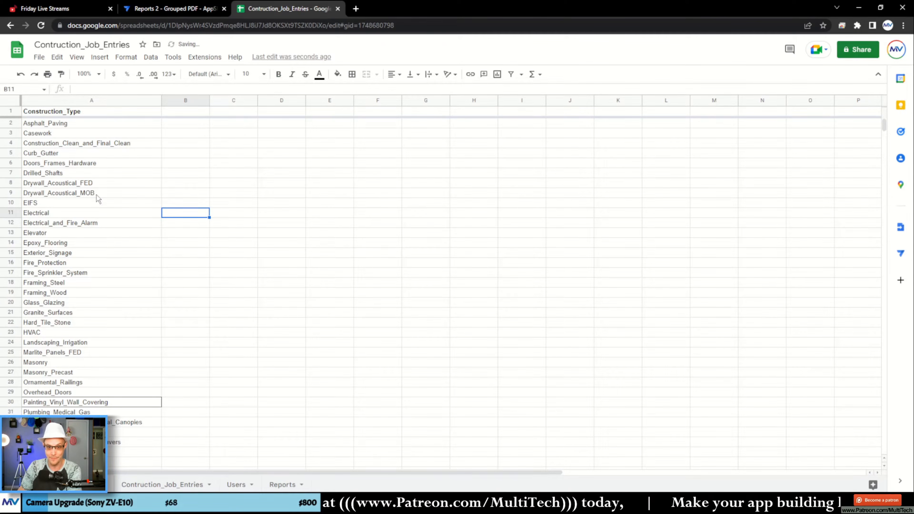
left_click_drag(103, 143, 127, 259)
scroll(126, 258, "down", 7)
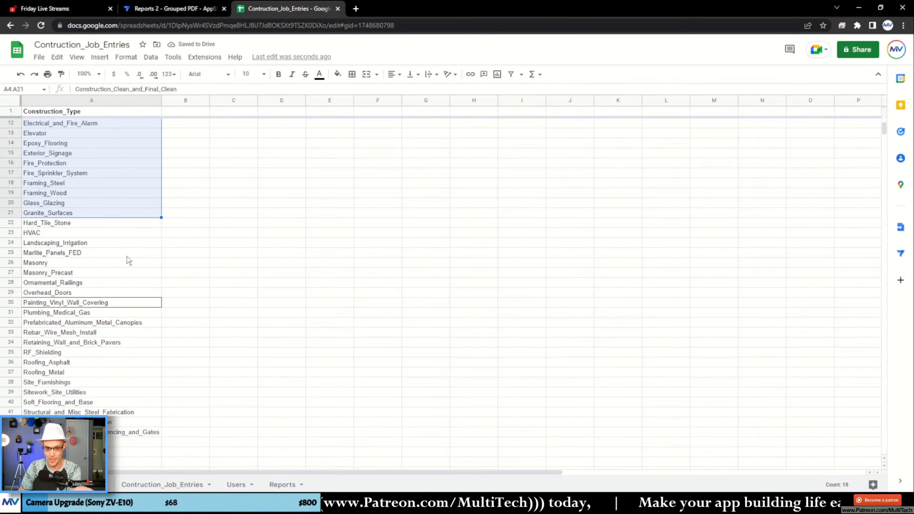
scroll(126, 259, "up", 9)
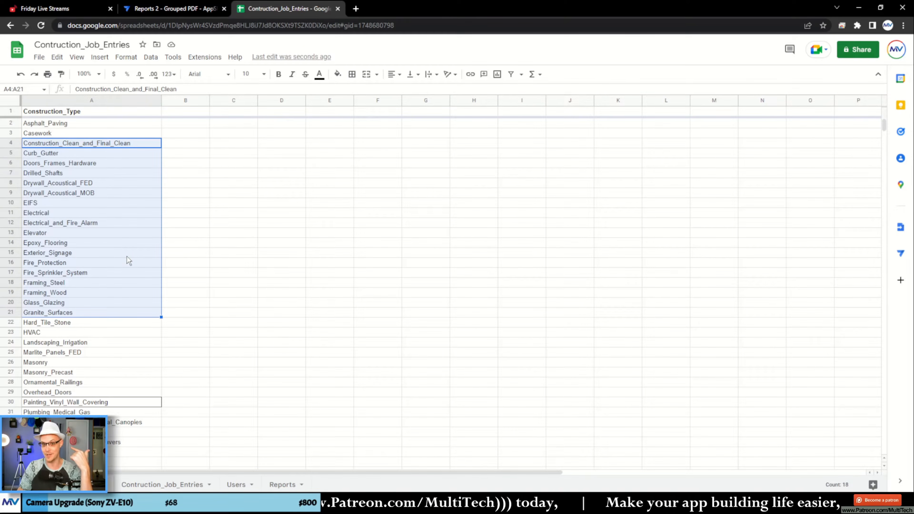
left_click(221, 248)
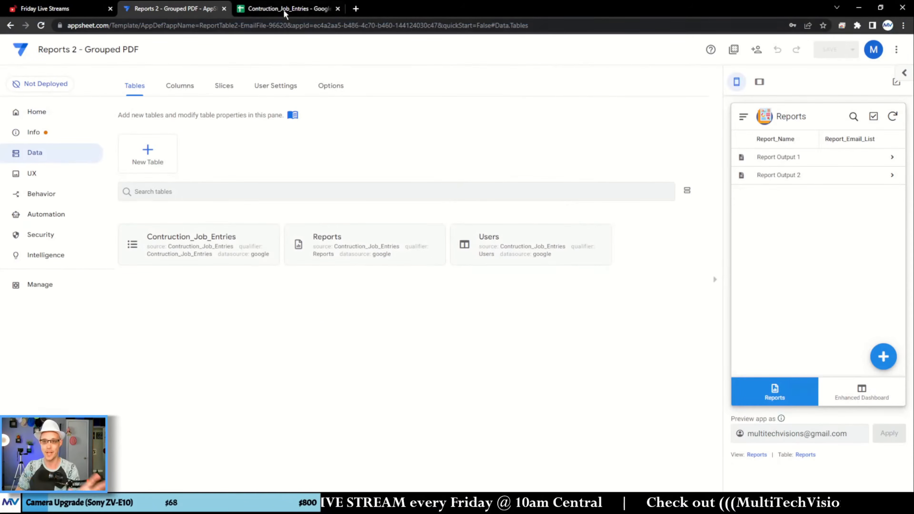
- Return to the Contruction_Job_Entries spreadsheet and add a new blank sheet after the Reports sheet
left_click(285, 11)
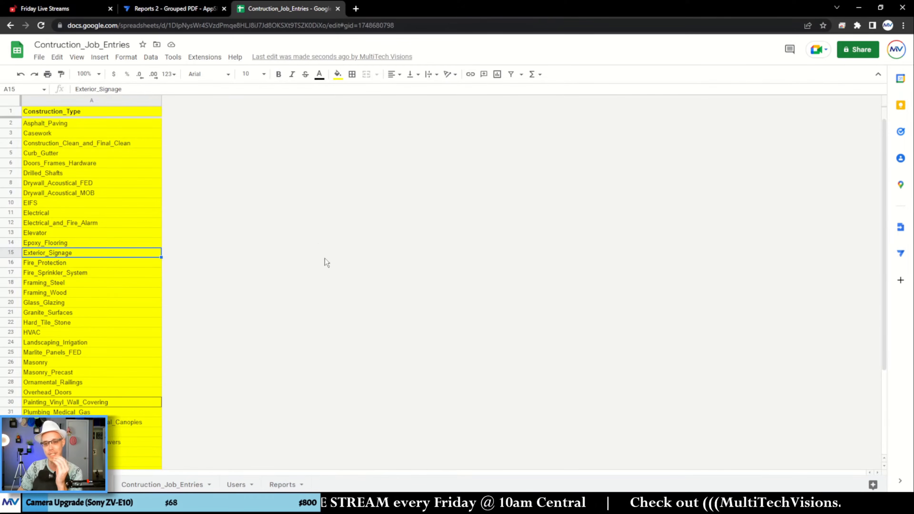
left_click(285, 485)
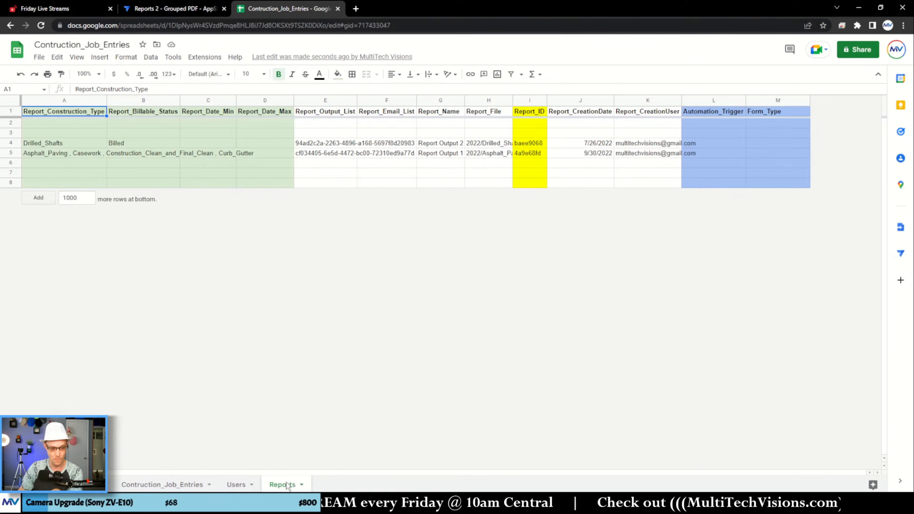
left_click(25, 484)
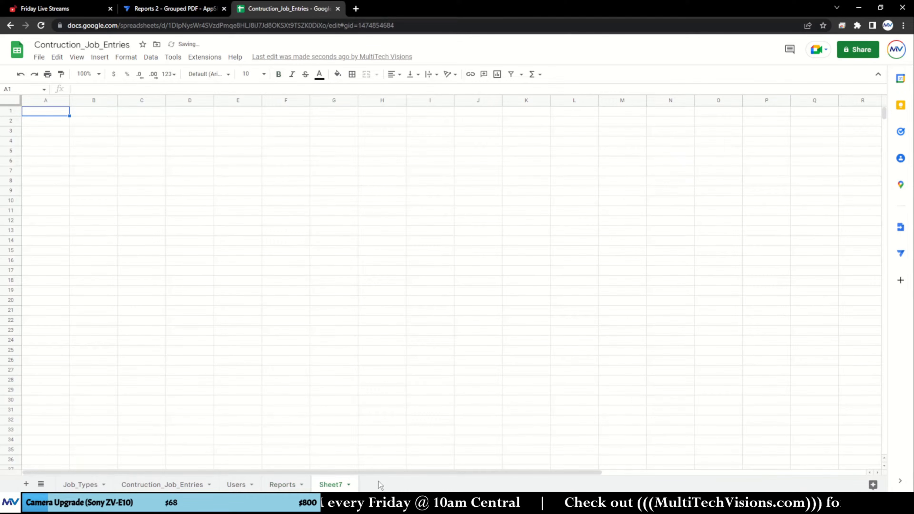
left_click(341, 371)
left_click(176, 223)
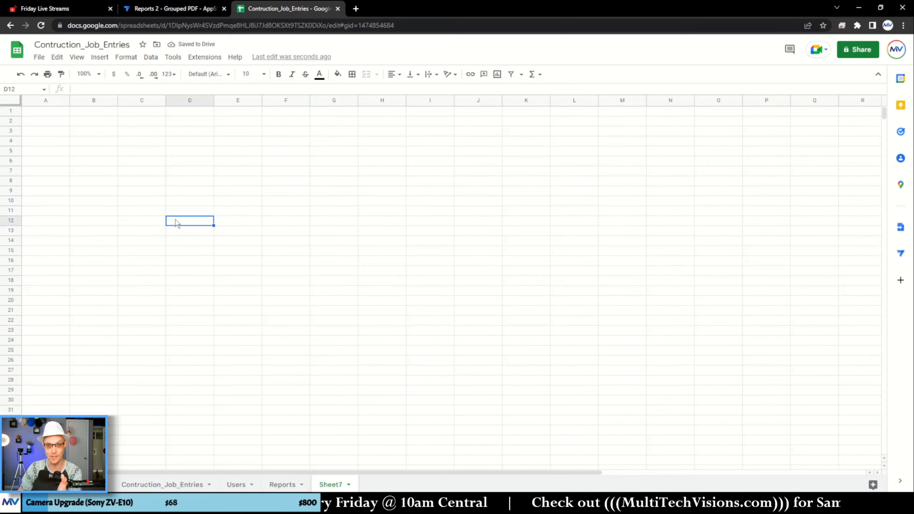
- Switch to AppSheet and start a new table with the Contruction_Job_Entries Google spreadsheet as its source
left_click(192, 10)
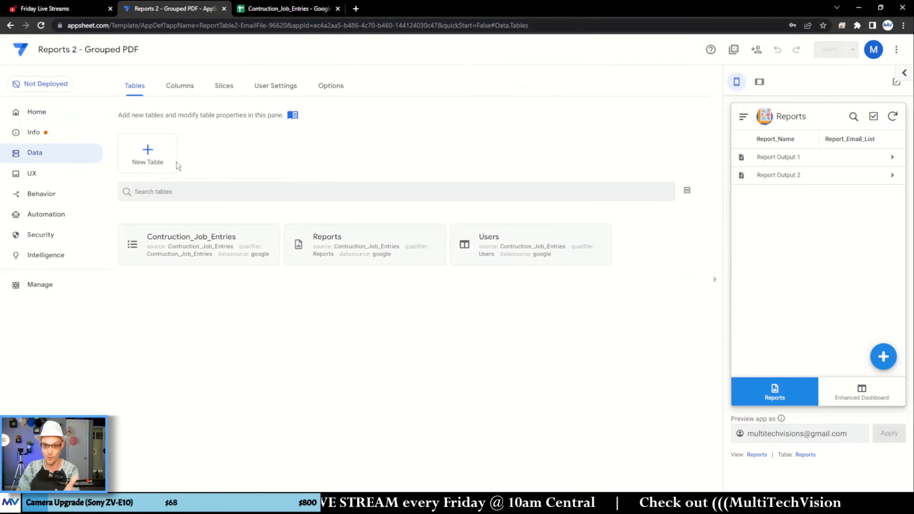
left_click(113, 117)
left_click(366, 155)
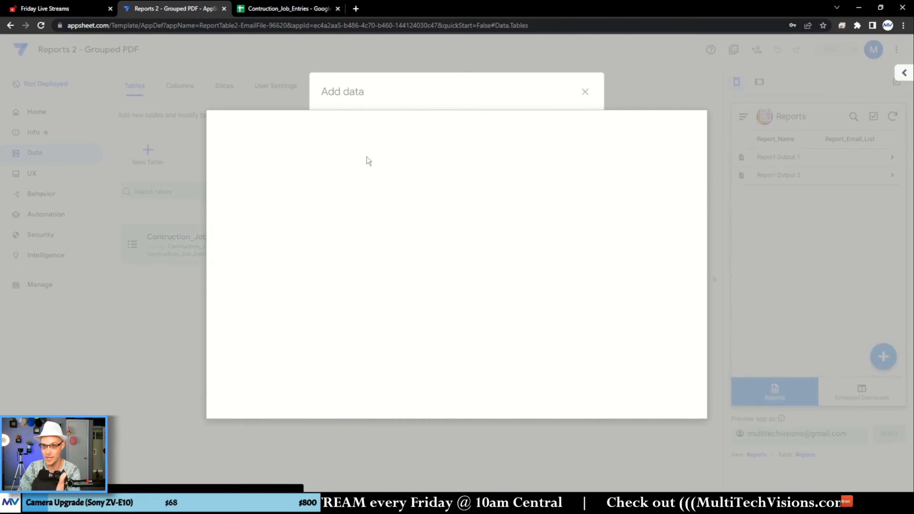
left_click(283, 11)
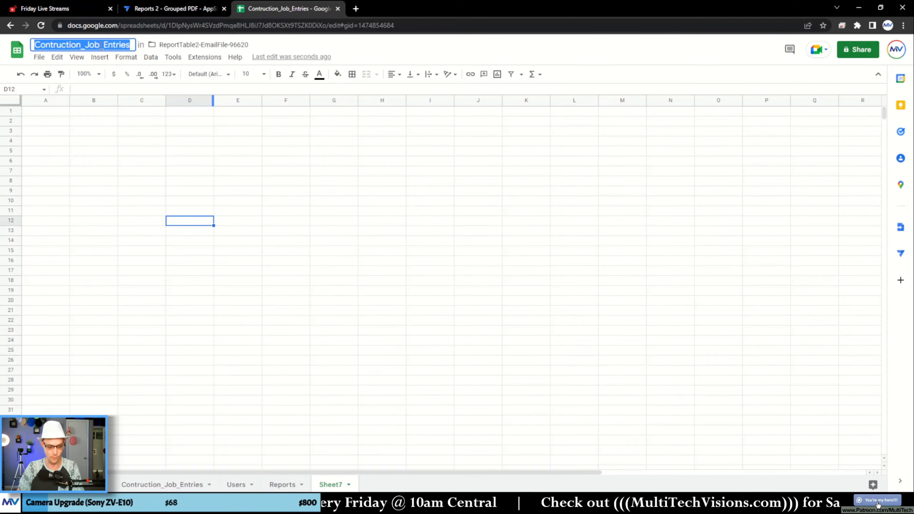
left_click(150, 9)
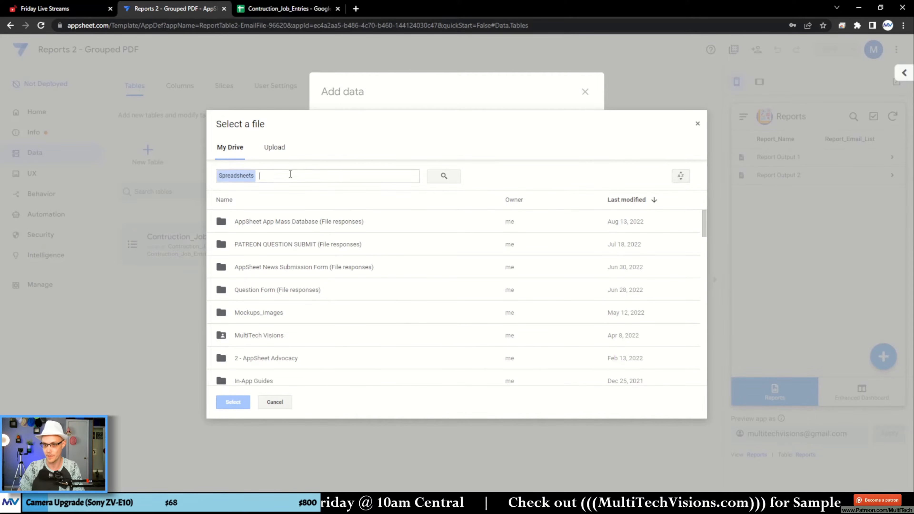
type("Contruction_Job_Entries")
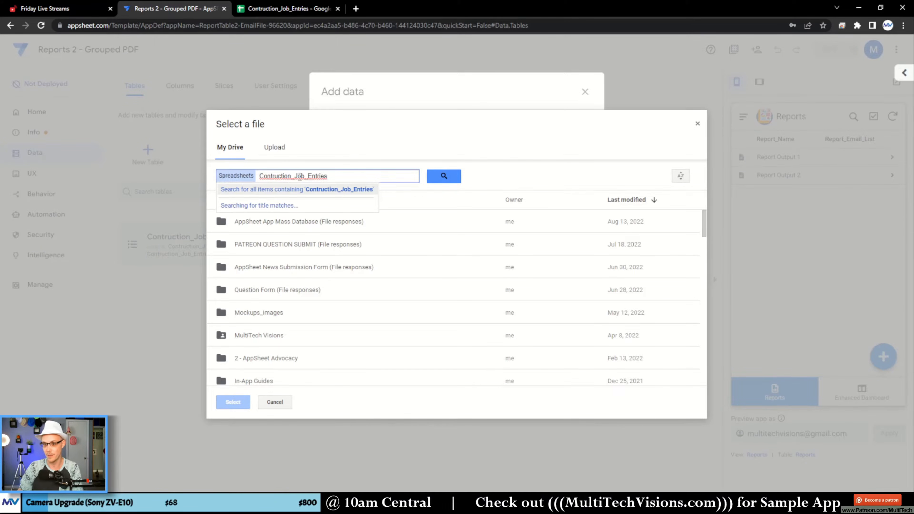
left_click(277, 202)
- Add the Job_Types worksheet as a new table with updates, adds and deletes allowed, and check its column structure
left_click(500, 172)
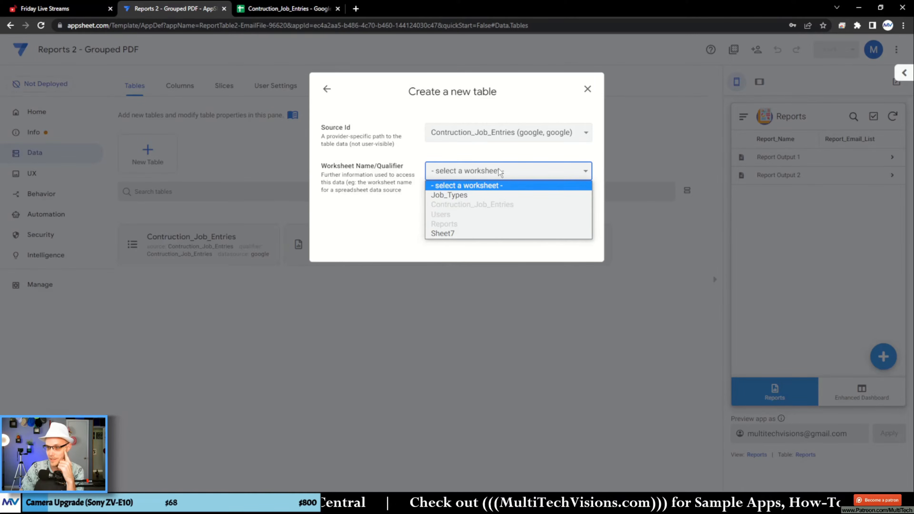
left_click(450, 196)
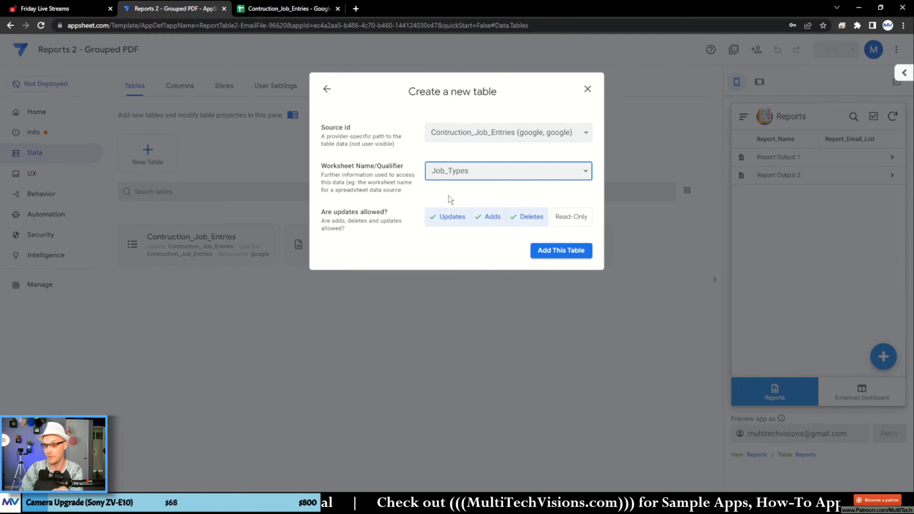
left_click(560, 251)
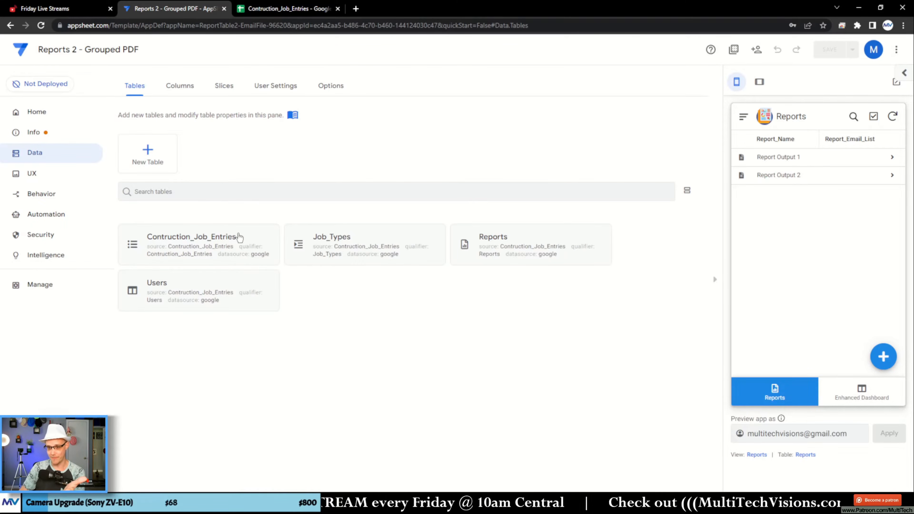
left_click(188, 87)
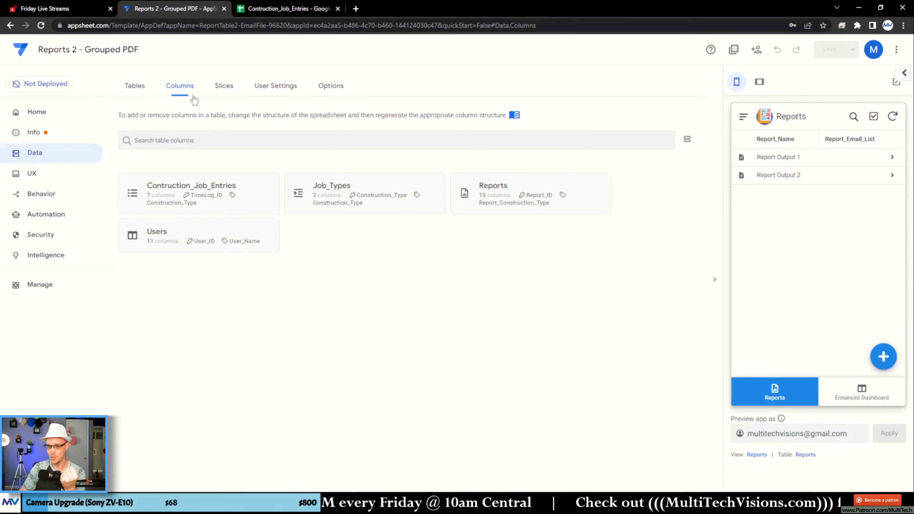
left_click(346, 204)
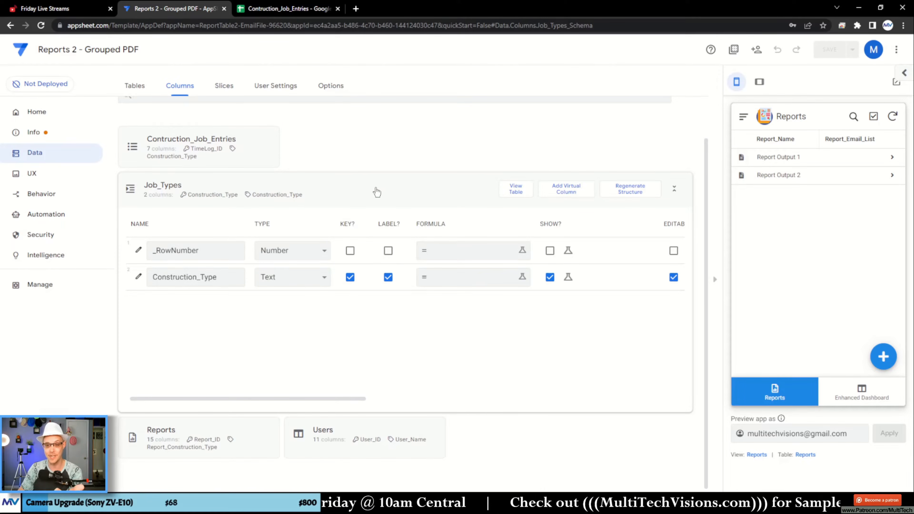
left_click(343, 197)
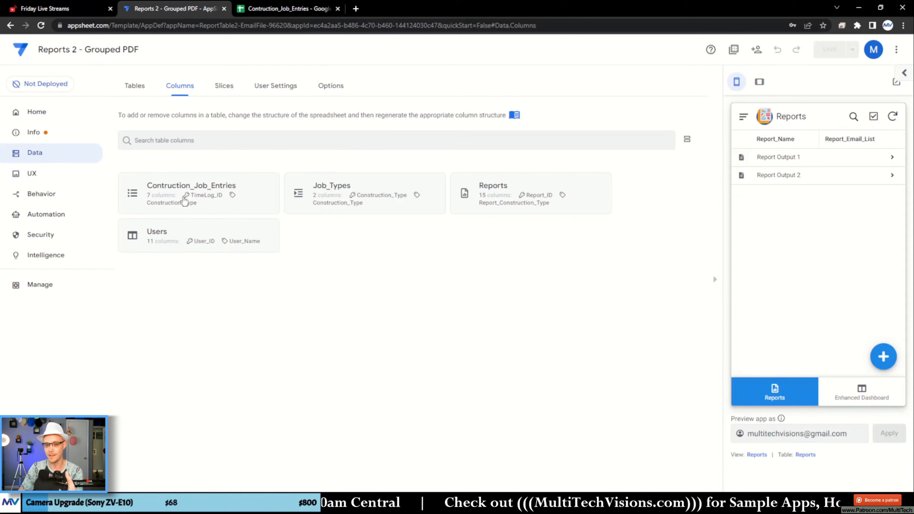
- Change the Construction_Type column of Contruction_Job_Entries to type Ref with Job_Types as its source table, and save the app
left_click(185, 201)
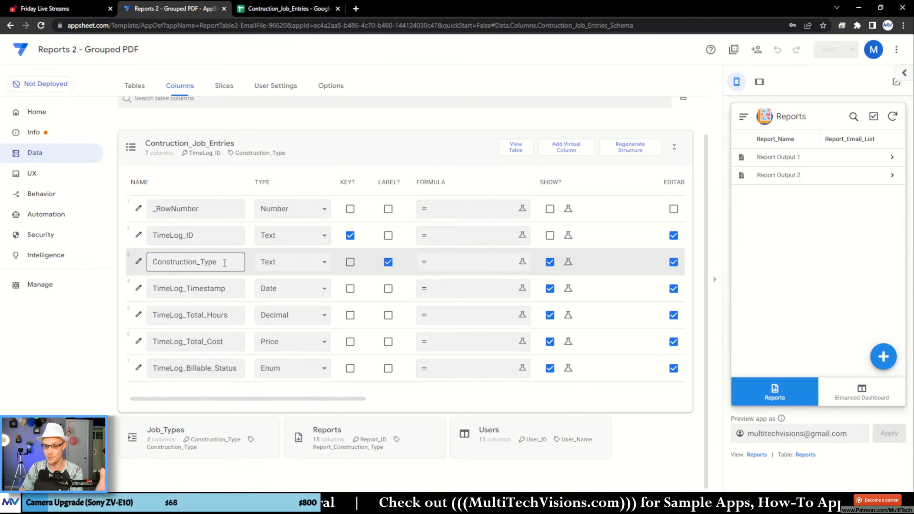
left_click(138, 261)
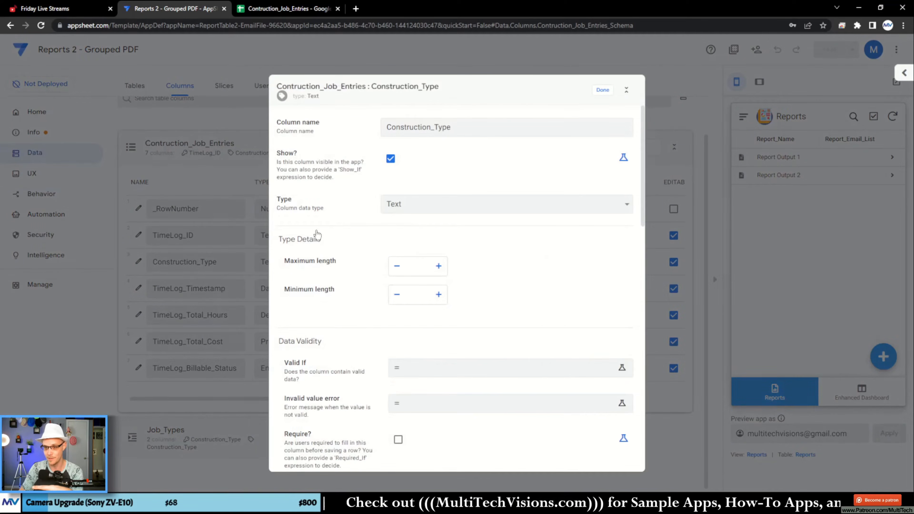
left_click(423, 210)
left_click(425, 372)
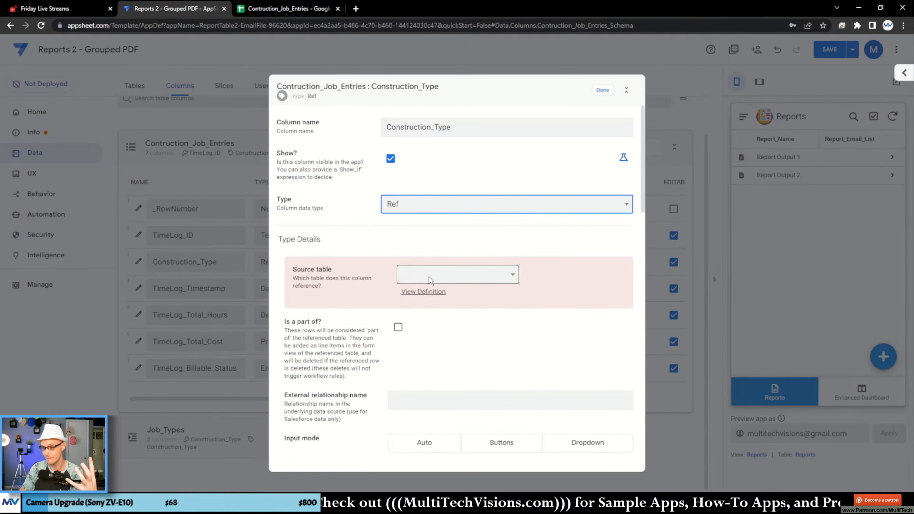
left_click(432, 275)
left_click(435, 309)
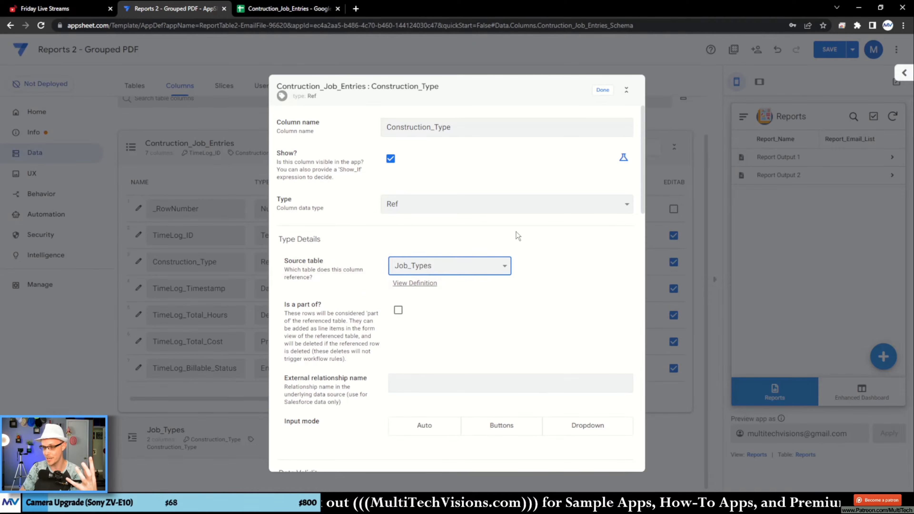
left_click(602, 90)
left_click(830, 50)
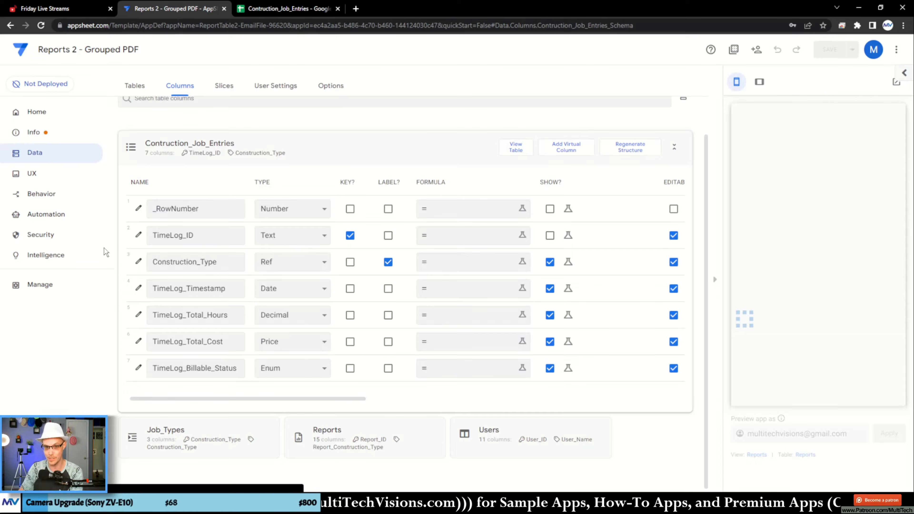
- Create a deck view named Job Types for the Job_Types table in the menu position and open Asphalt_Paving in the preview
left_click(54, 174)
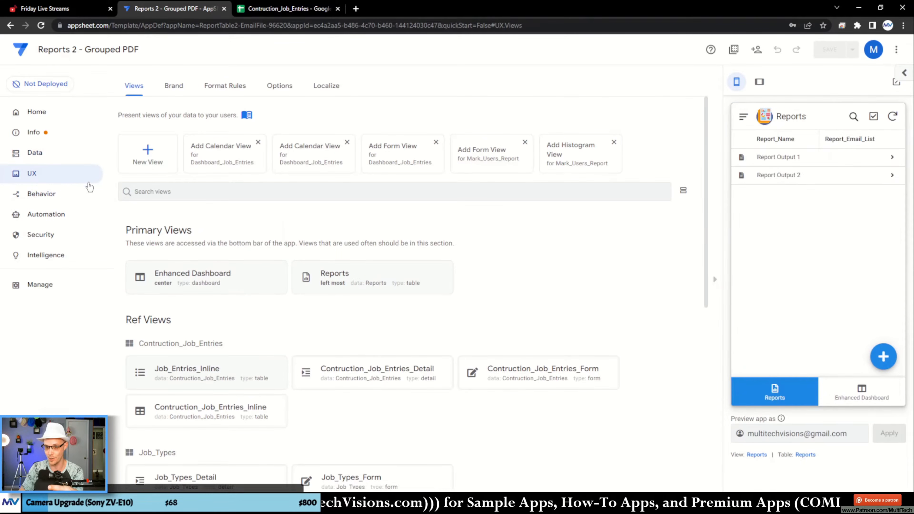
left_click(149, 159)
left_click(299, 182)
left_click(259, 192)
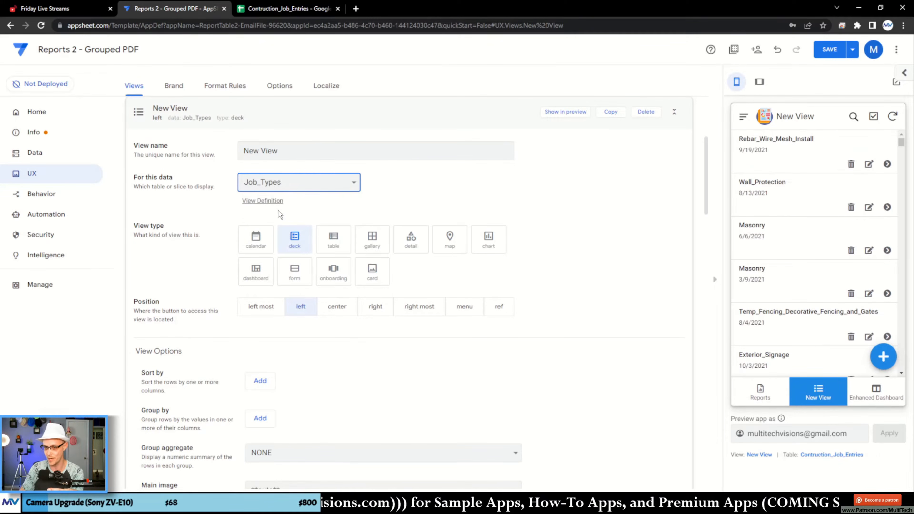
left_click(475, 310)
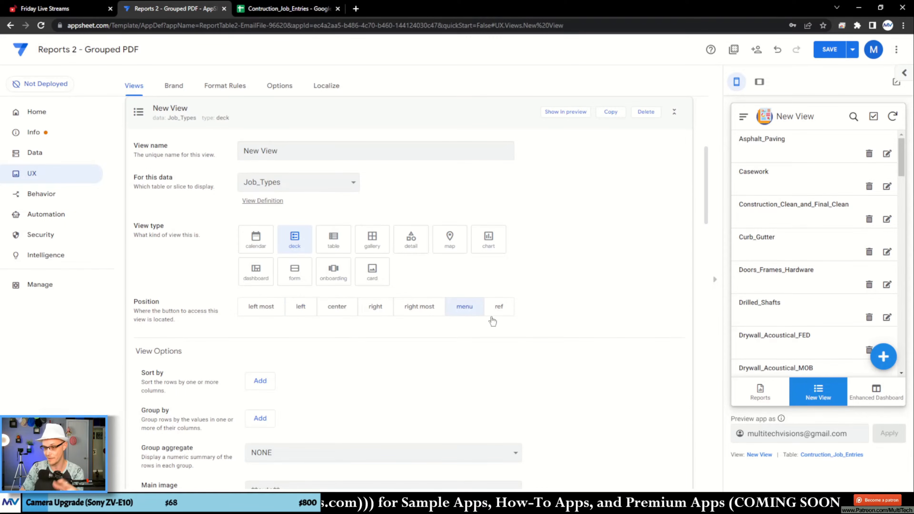
left_click_drag(285, 153, 203, 166)
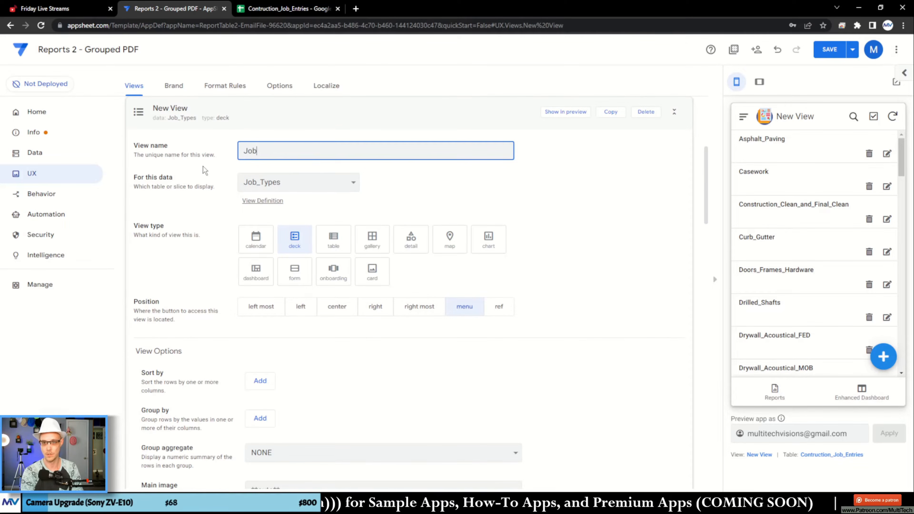
left_click(210, 168)
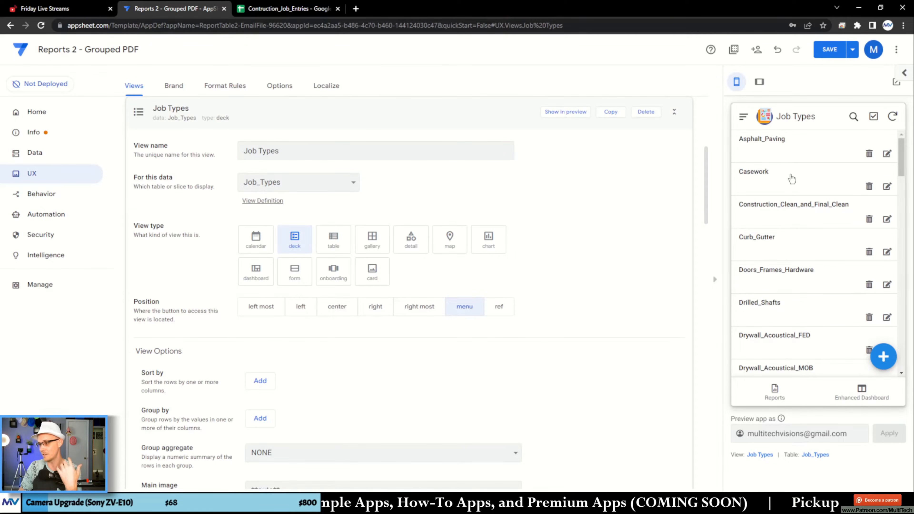
left_click(795, 153)
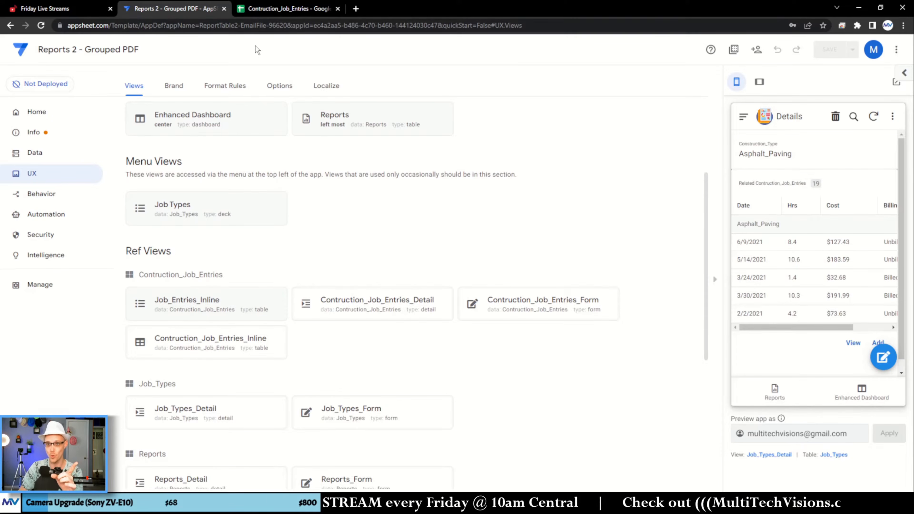
- Switch to the Contruction_Job_Entries spreadsheet and insert a column directly after Report_Output_List in the Reports sheet
left_click(267, 9)
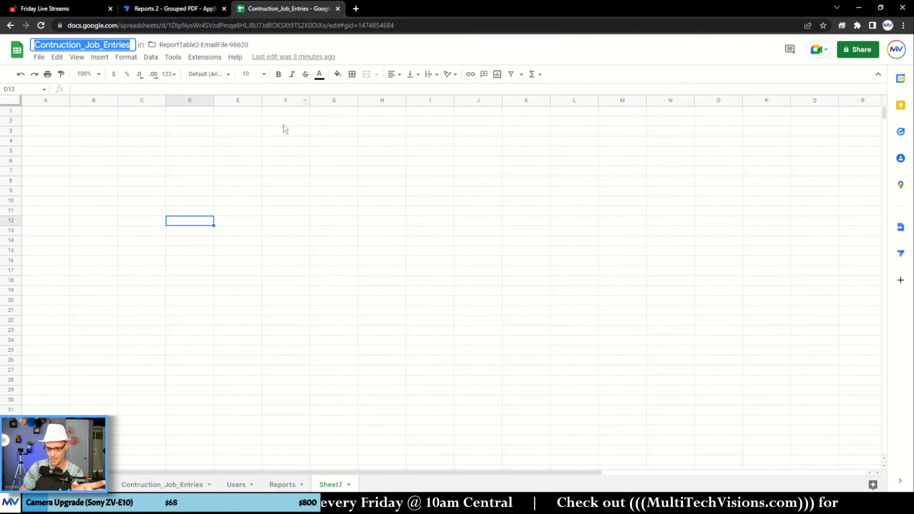
left_click(164, 486)
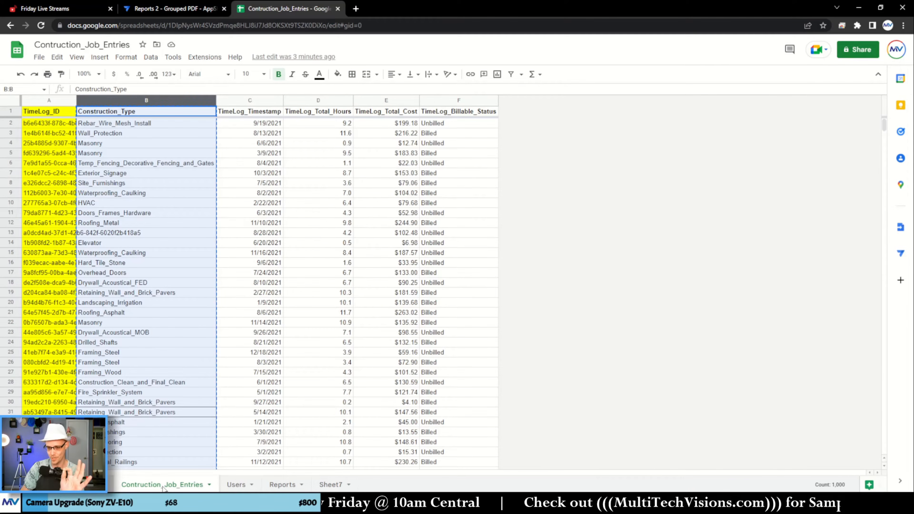
left_click(283, 485)
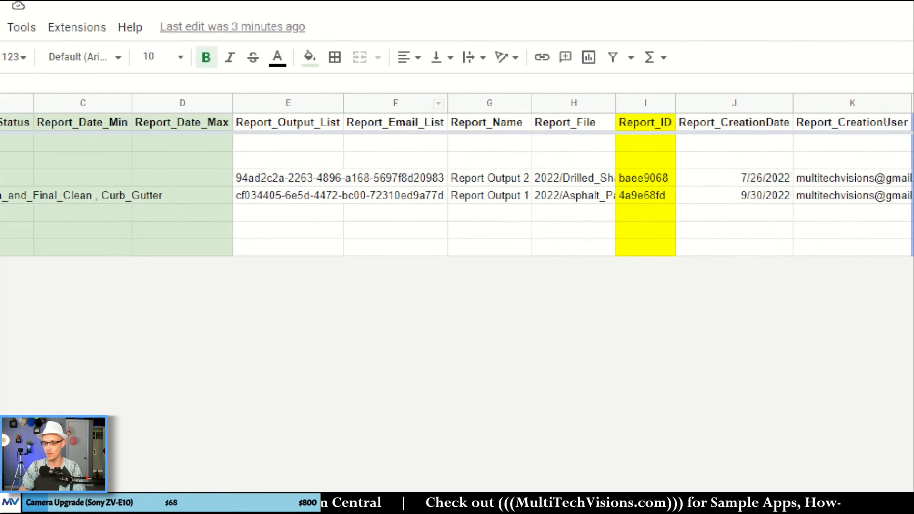
left_click_drag(215, 98, 356, 277)
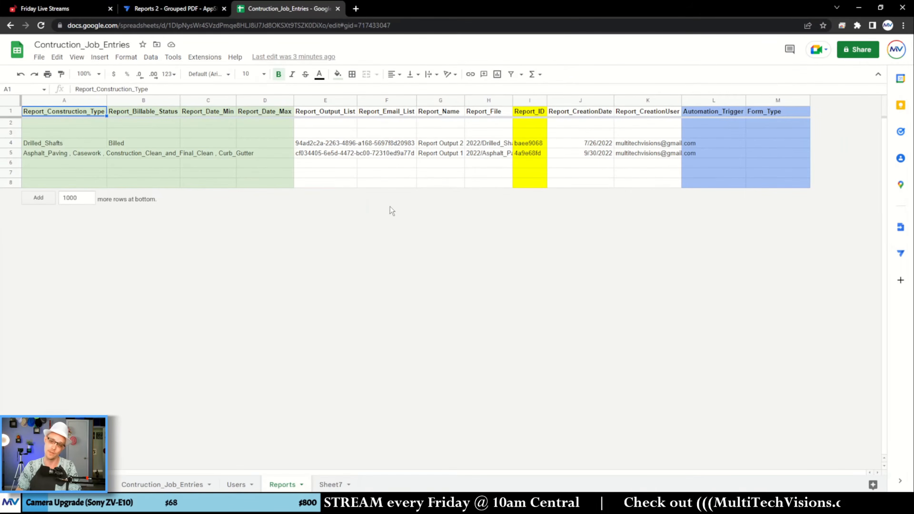
right_click(326, 101)
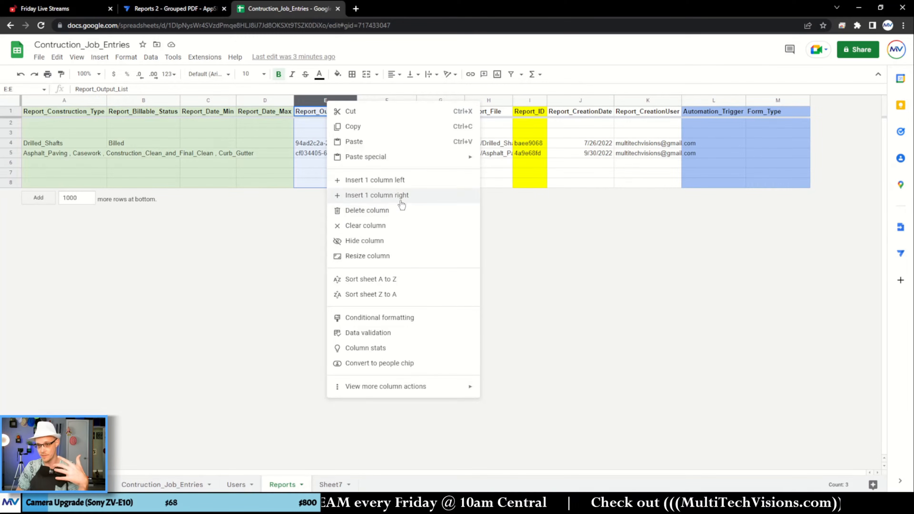
left_click(398, 195)
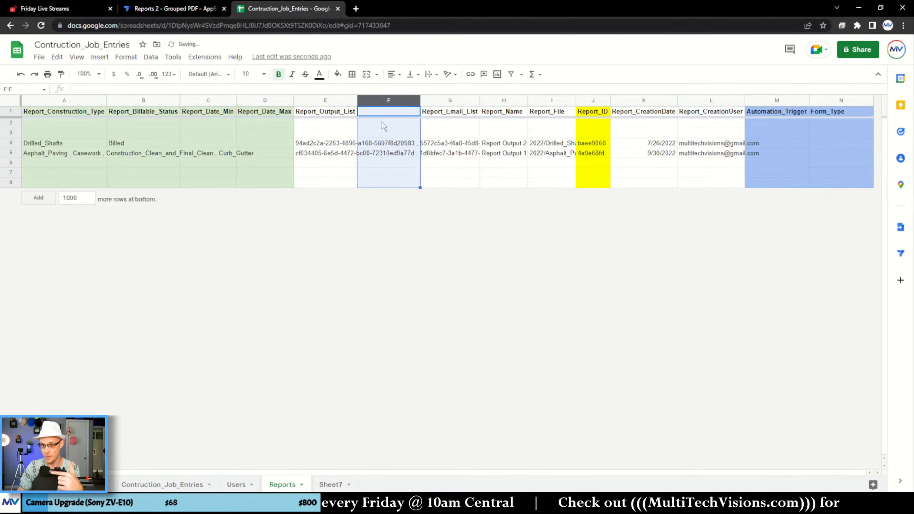
- Give the new column the header Report_Job_Type_Output_List and widen it to fit the full text
left_click(374, 112)
type("Repo")
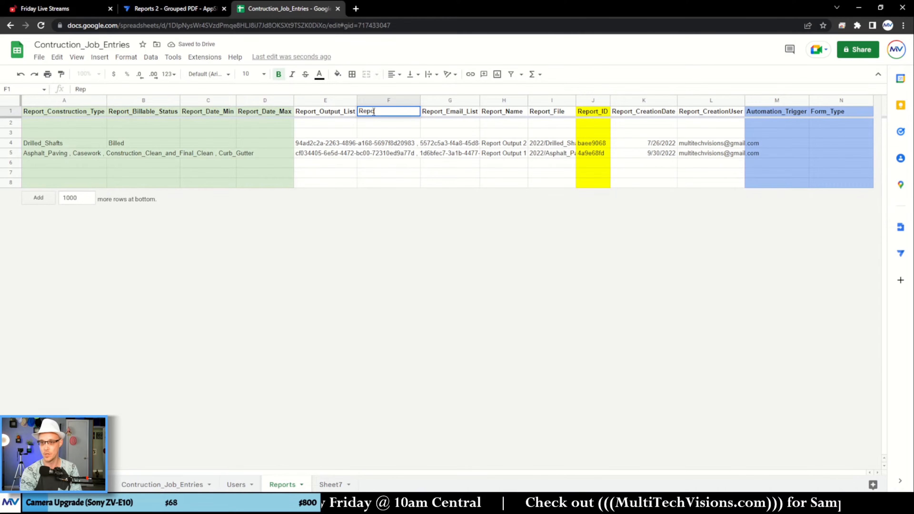
type("rt_Job")
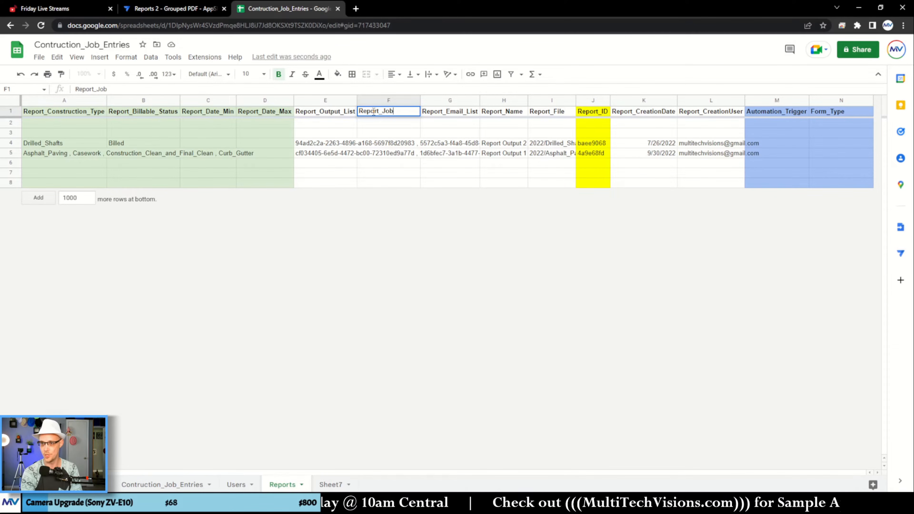
type("_Type_Output_")
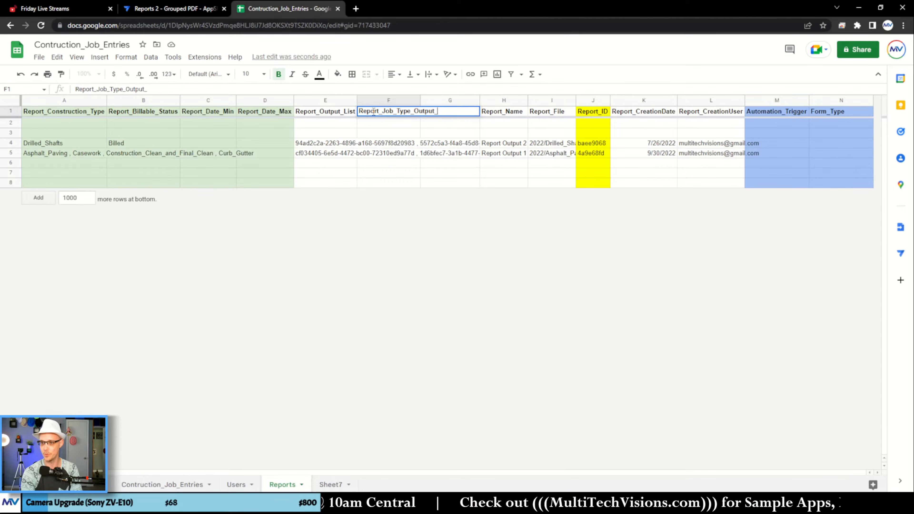
type("Lin")
key("Return")
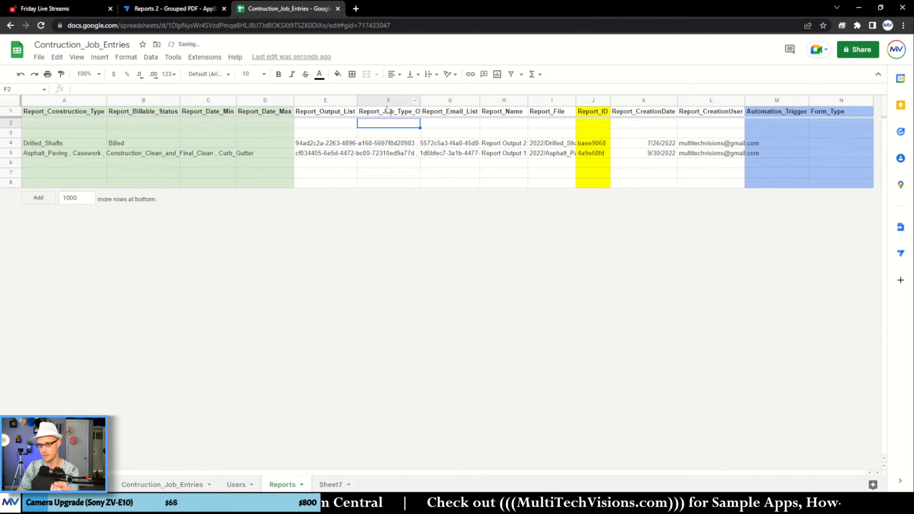
left_click_drag(420, 101, 453, 100)
left_click(408, 144)
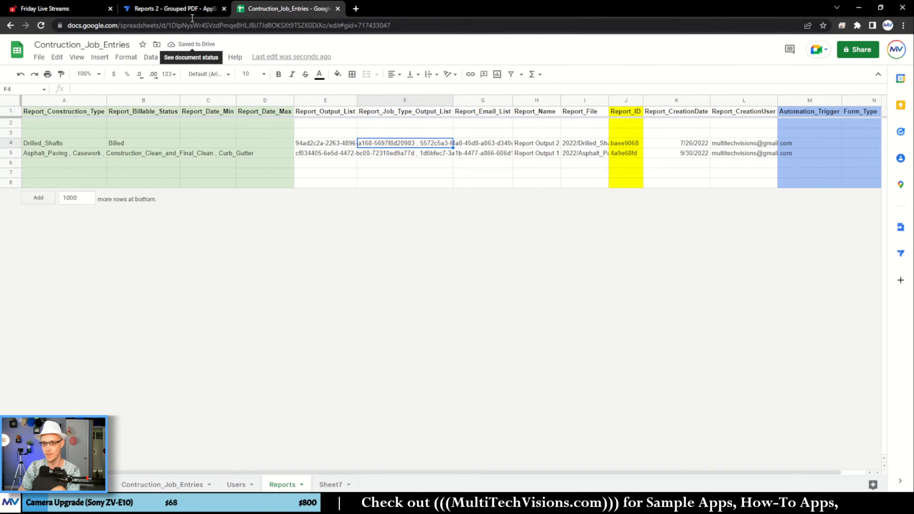
- Switch to AppSheet and regenerate the column structure of the Contruction_Job_Entries table
left_click(172, 9)
left_click(63, 153)
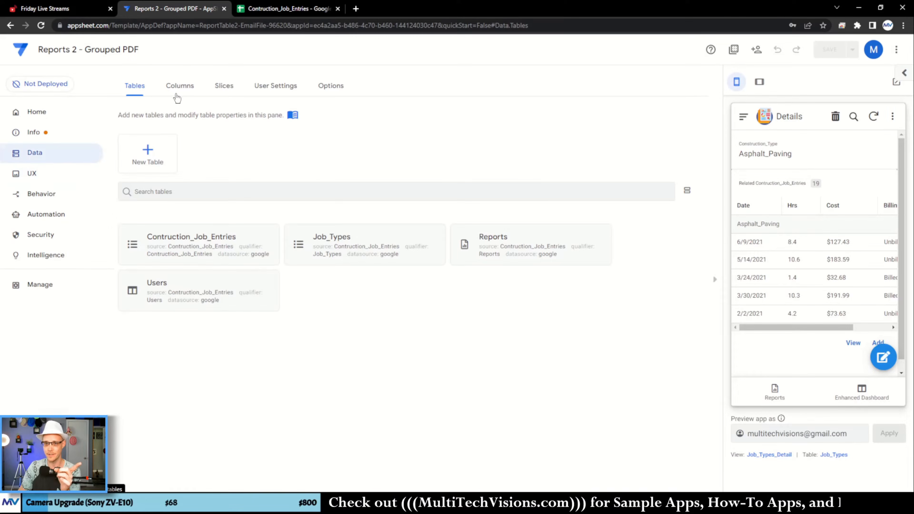
left_click(179, 86)
left_click(202, 183)
left_click(619, 152)
left_click(511, 338)
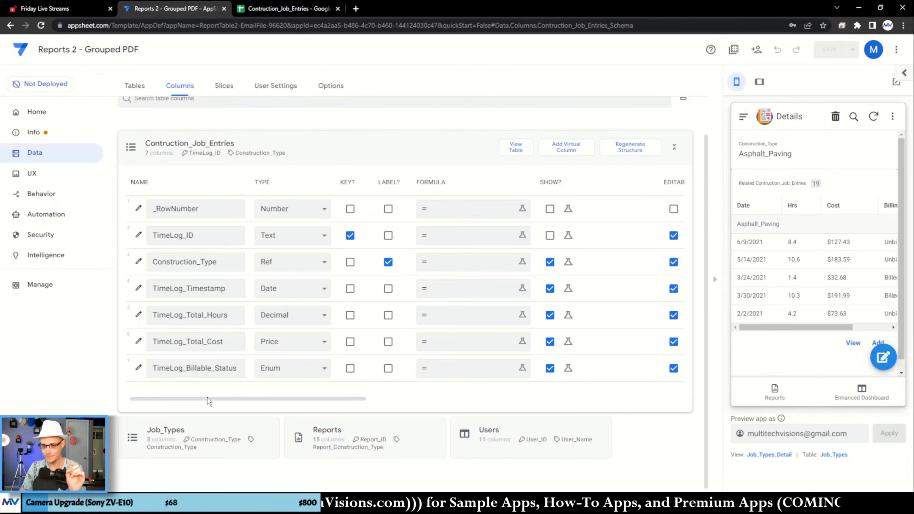
left_click(256, 149)
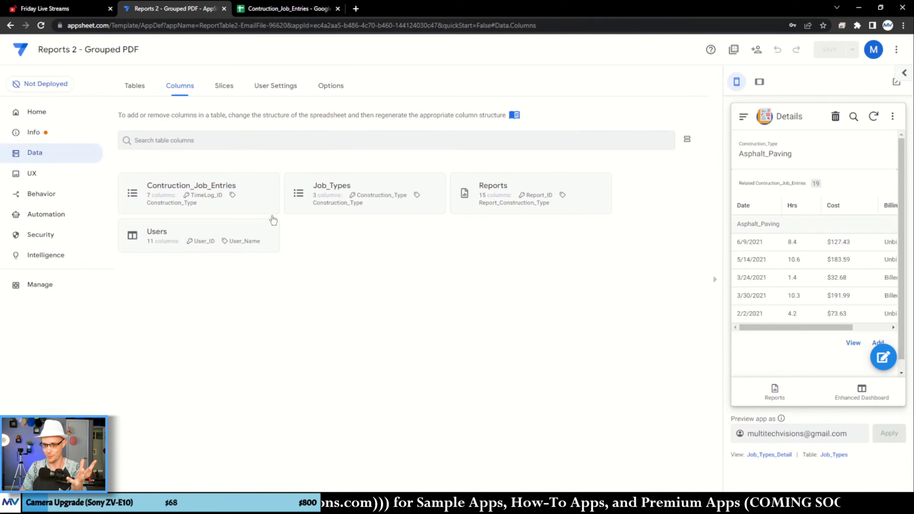
- Regenerate the column structure of the Reports table to bring in the added spreadsheet column
left_click(500, 198)
left_click(630, 114)
left_click(516, 338)
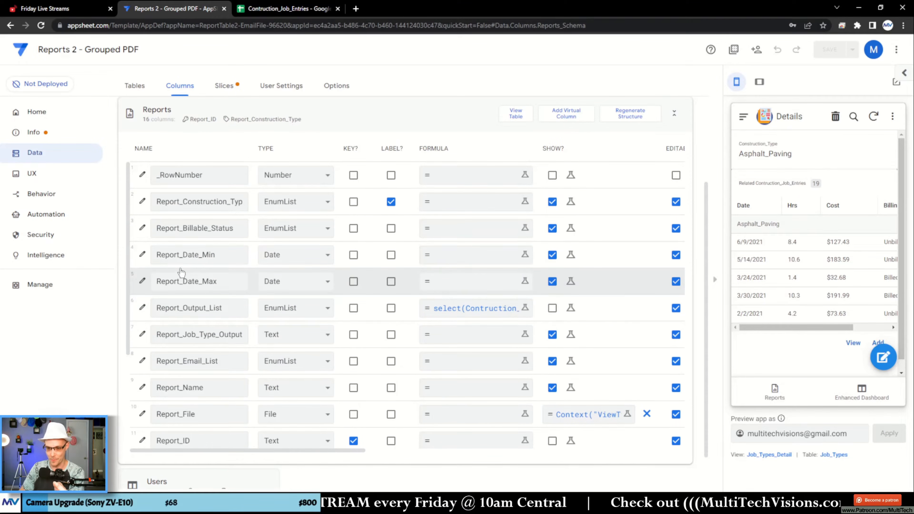
- Open the Report_Job_Type_Output_List column definition in the Reports table and set its type to EnumList
scroll(183, 281, "down", 1)
left_click_drag(174, 288, 261, 296)
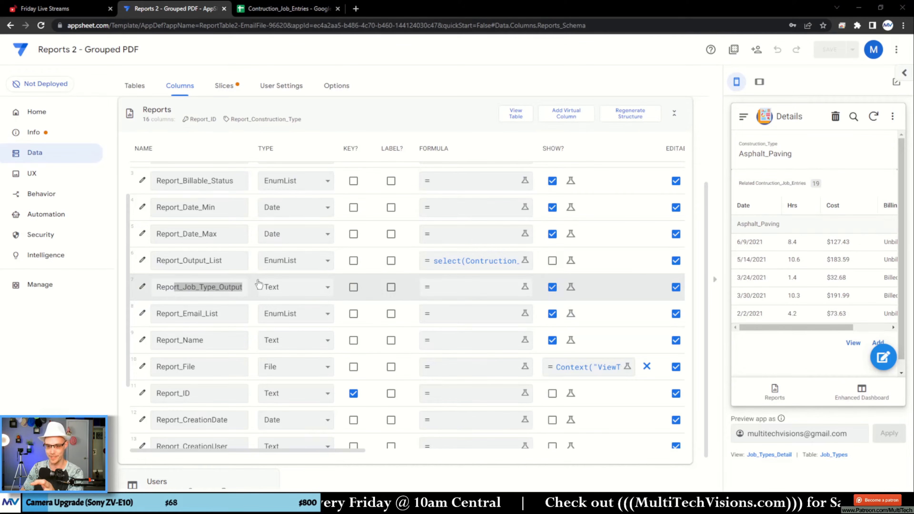
left_click(197, 288)
left_click(143, 287)
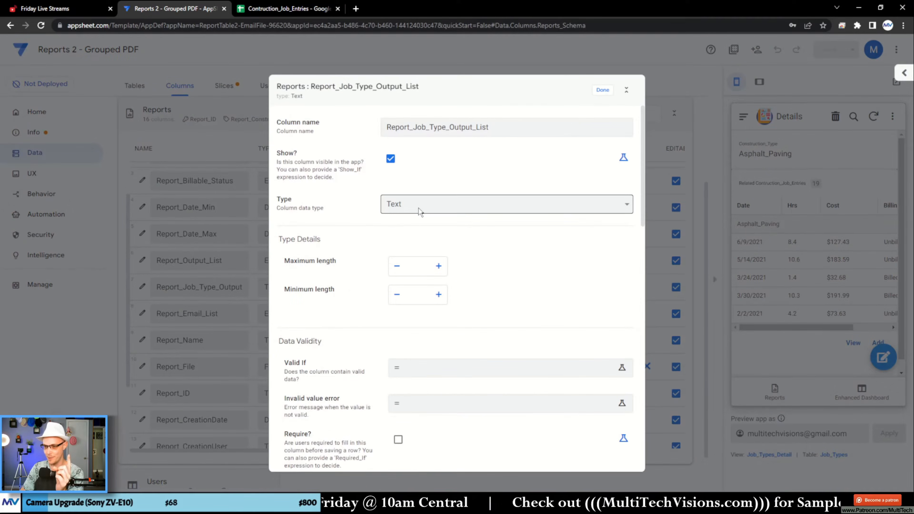
left_click(428, 204)
left_click(429, 257)
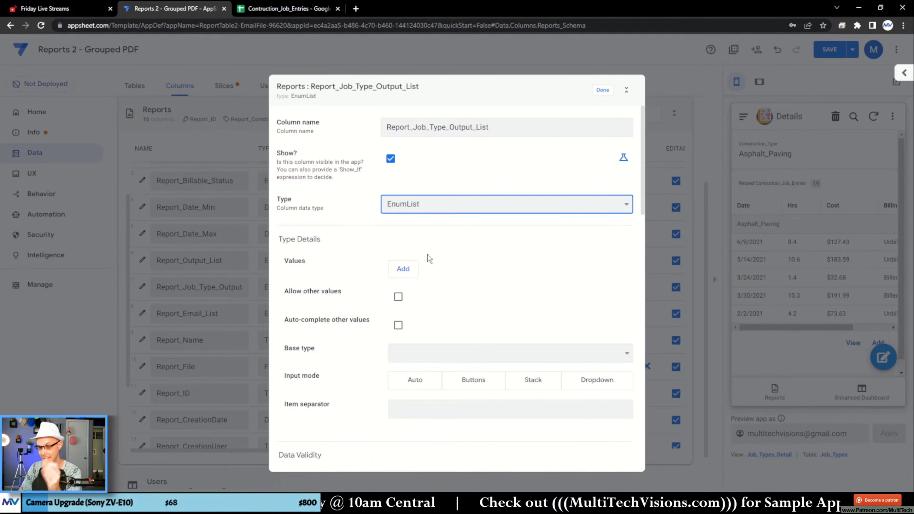
- Set the EnumList's base type to Ref and its referenced table to Job_Types
left_click(443, 355)
scroll(432, 288, "down", 5)
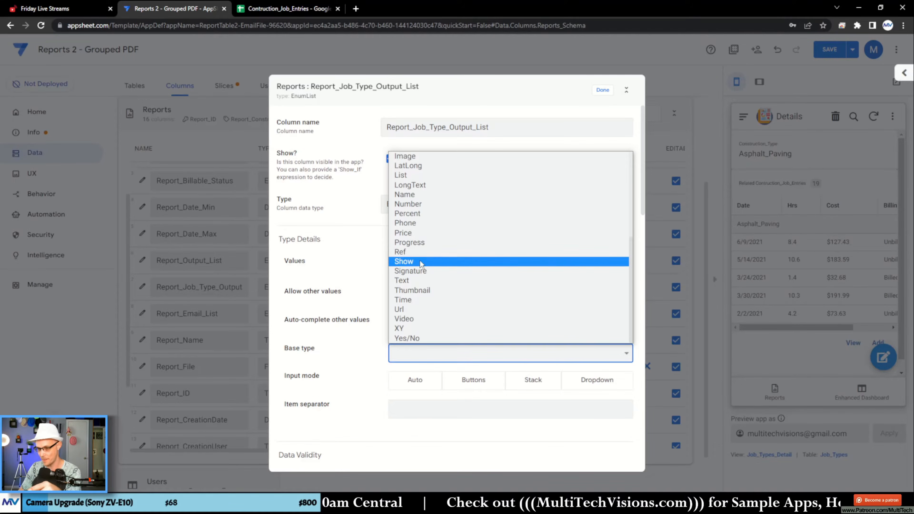
left_click(420, 260)
scroll(444, 325, "down", 3)
left_click(444, 324)
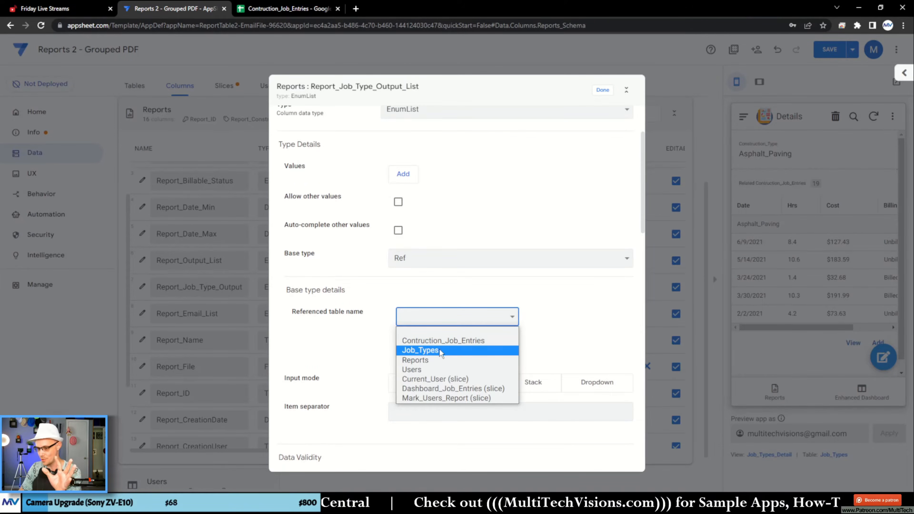
left_click(419, 346)
- Start the column's app formula by inserting the [Report_Output_List] column reference
scroll(548, 293, "down", 6)
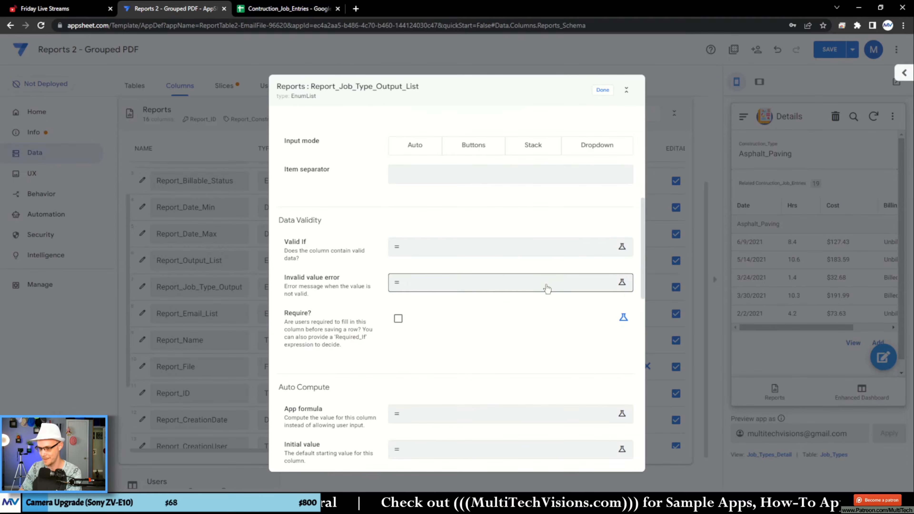
scroll(498, 270, "down", 5)
scroll(498, 269, "down", 3)
left_click(425, 178)
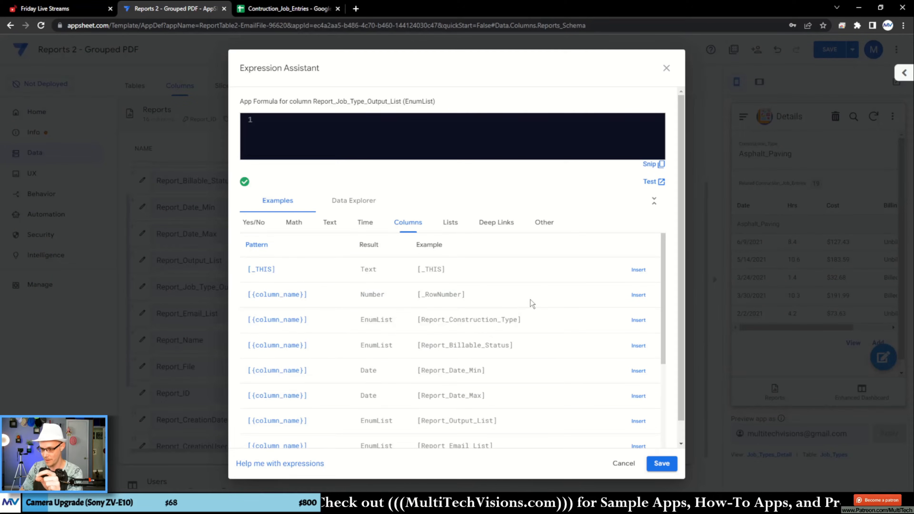
scroll(532, 295, "down", 4)
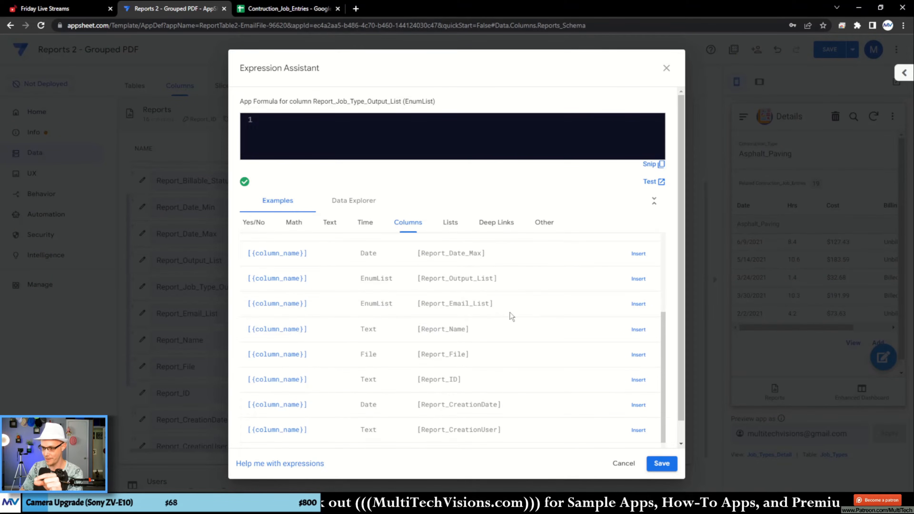
left_click_drag(405, 281, 510, 279)
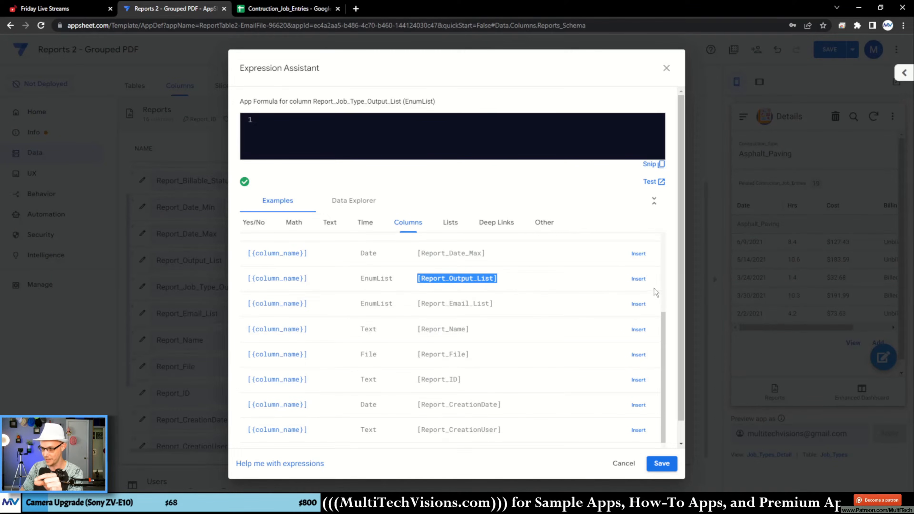
left_click(638, 279)
left_click(375, 127)
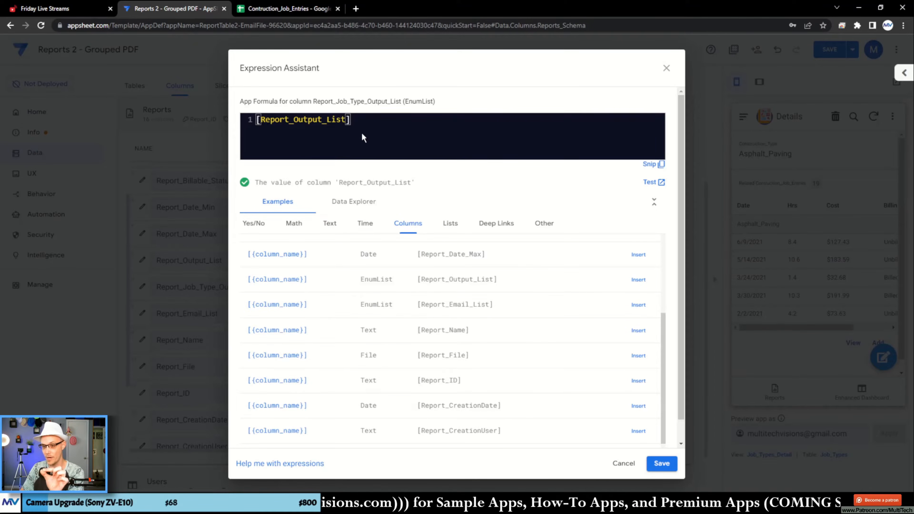
double_click(333, 134)
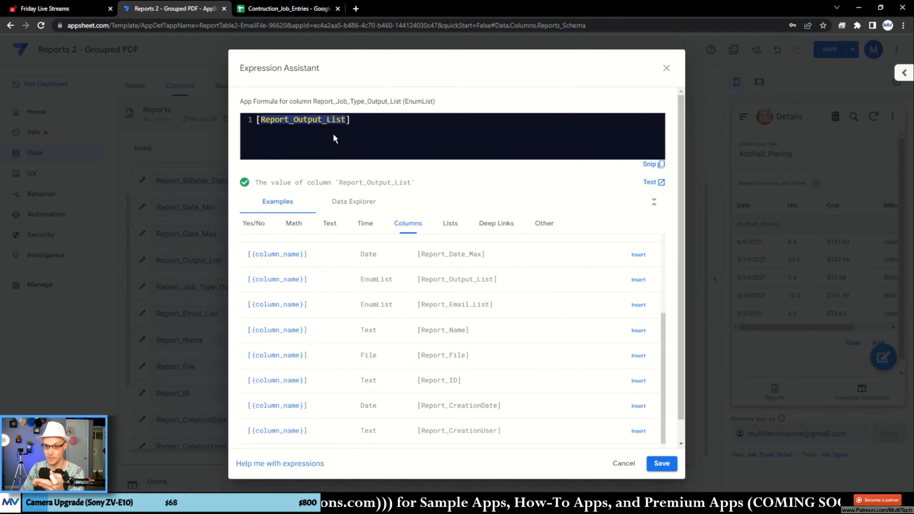
- Copy the Construction_Type header from the Contruction_Job_Entries sheet and append [Construction_Type] to the AppSheet app formula after [Report_Output_List]
left_click(285, 9)
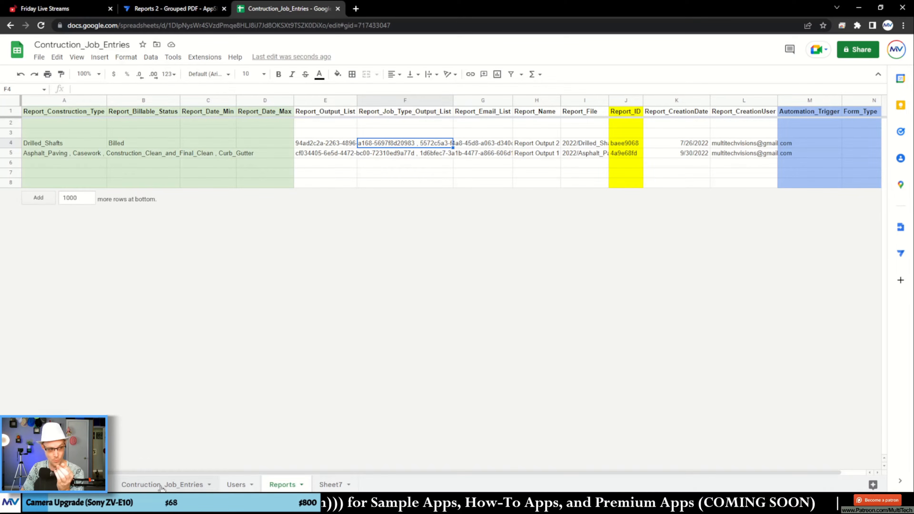
left_click(182, 487)
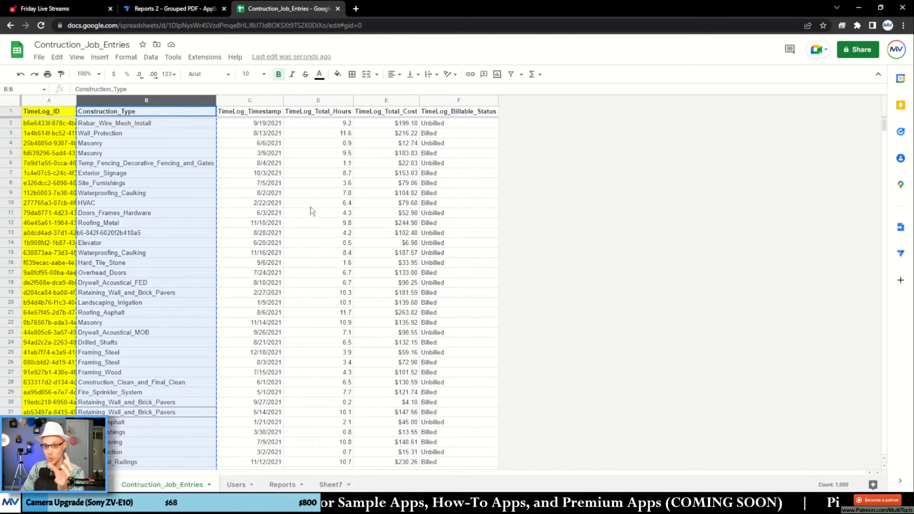
left_click(162, 112)
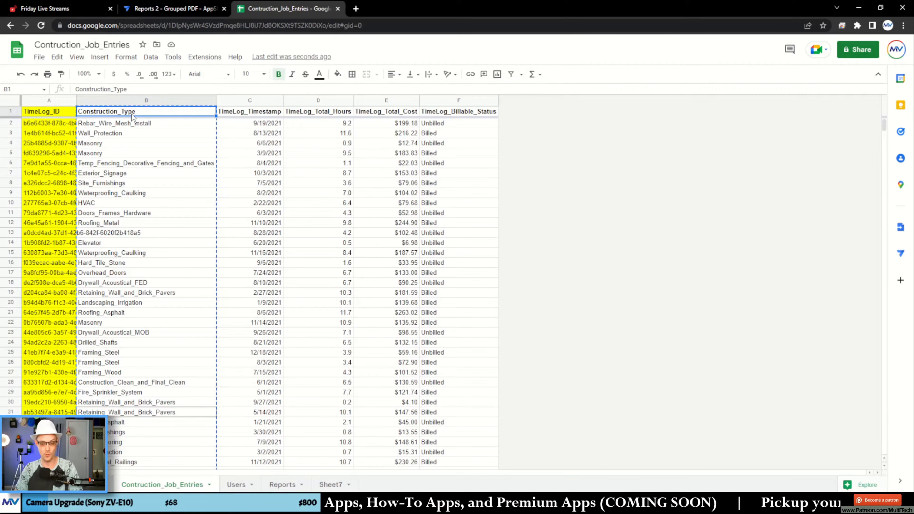
left_click(184, 10)
left_click(393, 136)
type("[")
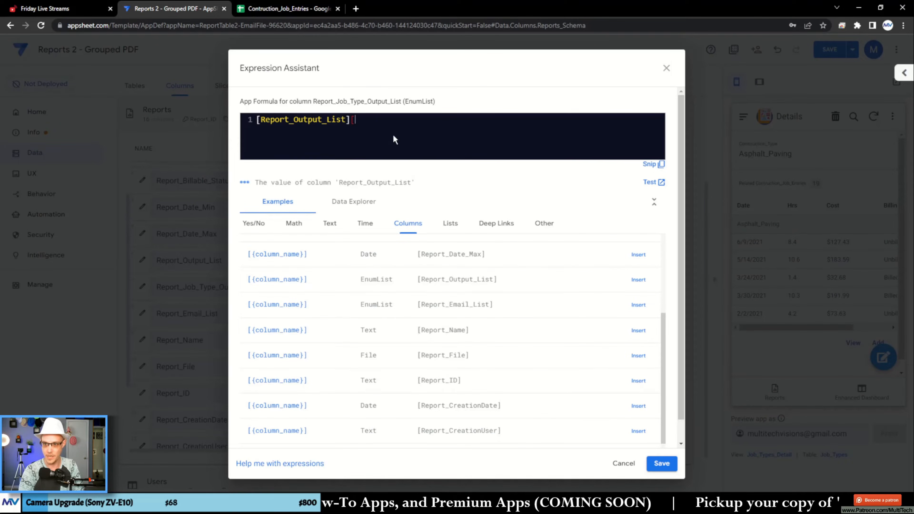
key("ctrl+v")
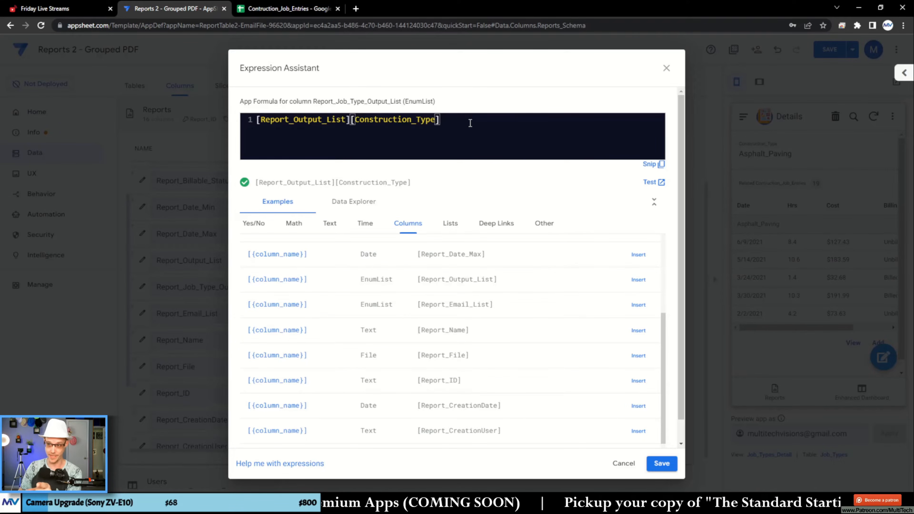
- Test the expression and examine the construction types returned for each report, comparing them with the Masonry rows in the job entries sheet
left_click(653, 183)
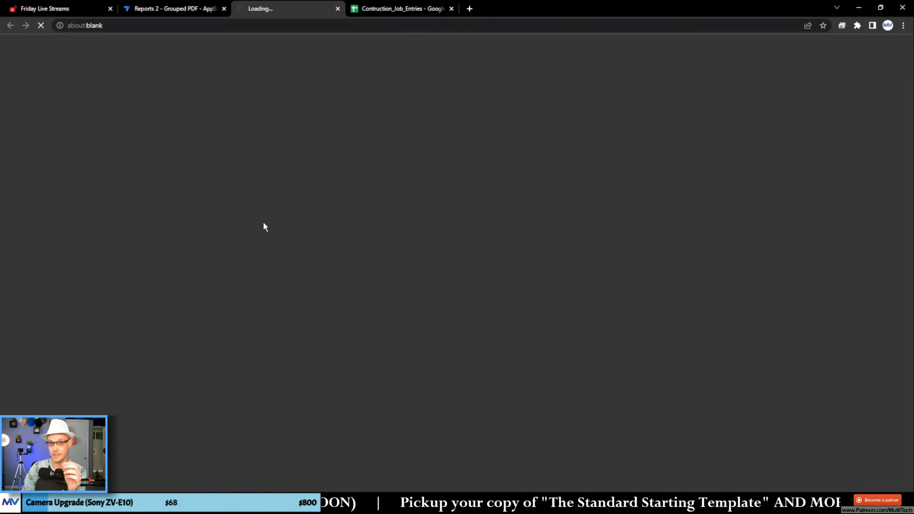
left_click(400, 8)
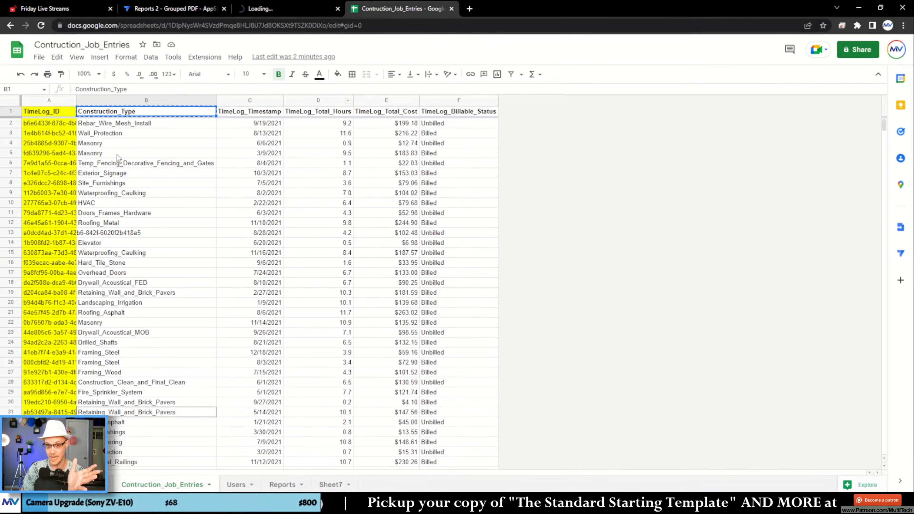
left_click_drag(109, 141, 111, 153)
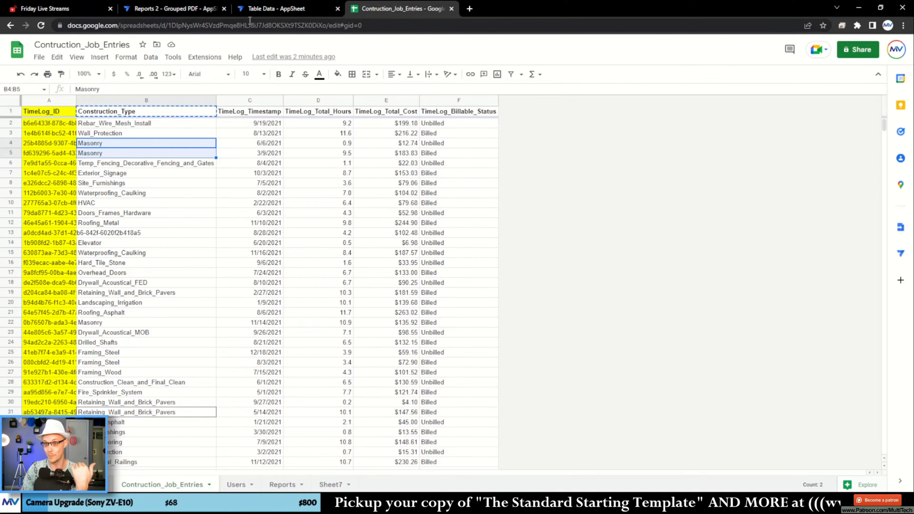
left_click(266, 9)
scroll(148, 253, "down", 5)
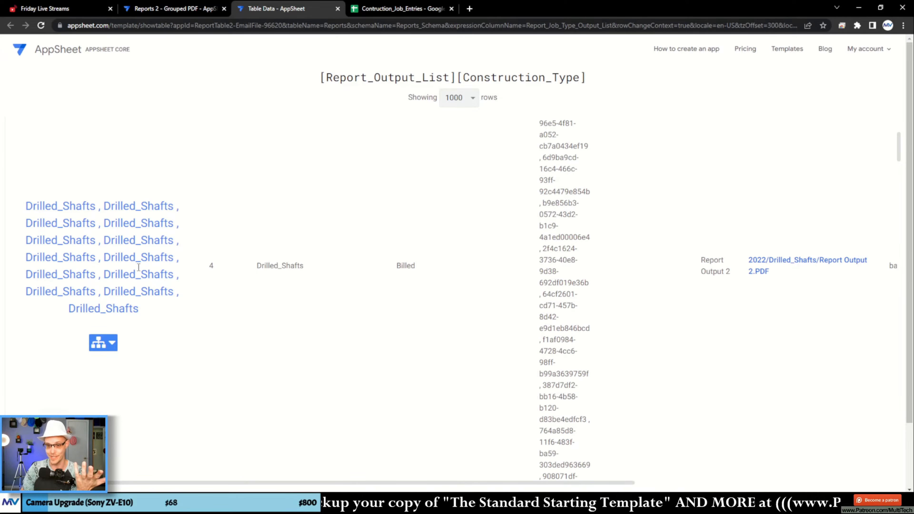
scroll(127, 246, "down", 15)
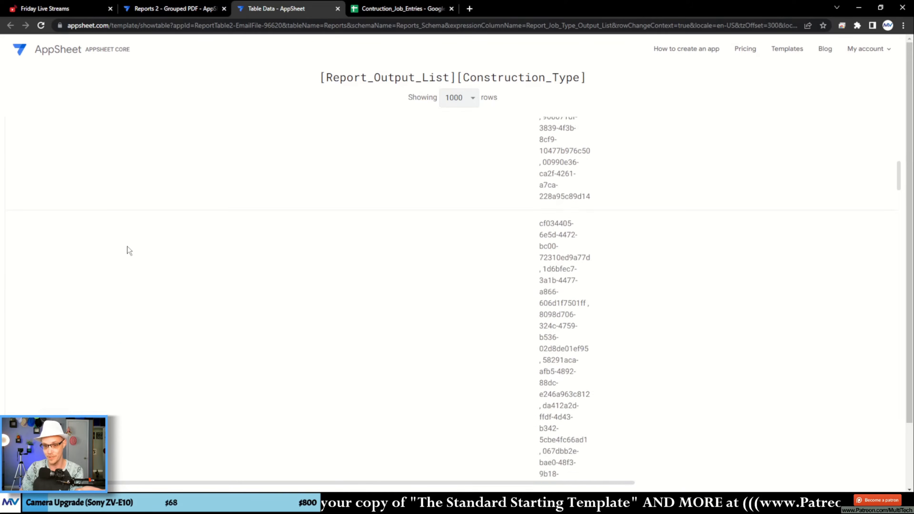
scroll(132, 247, "down", 3)
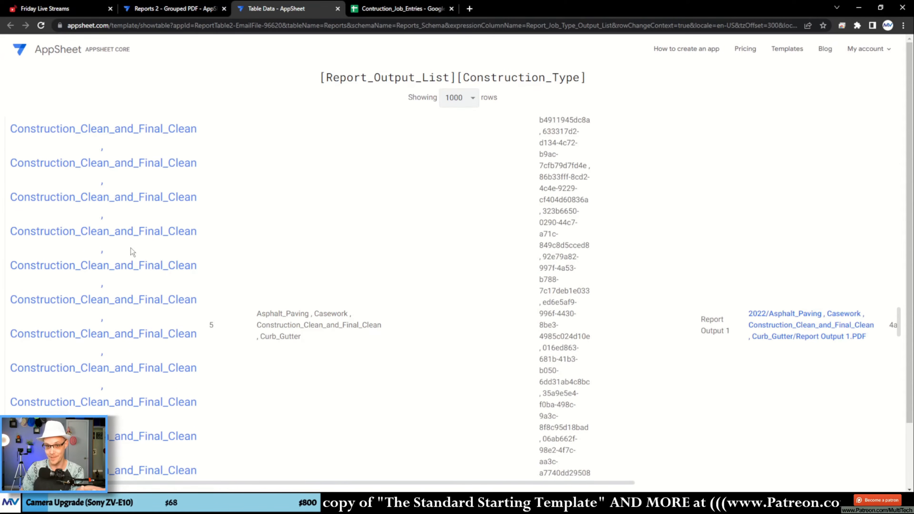
scroll(131, 247, "up", 8)
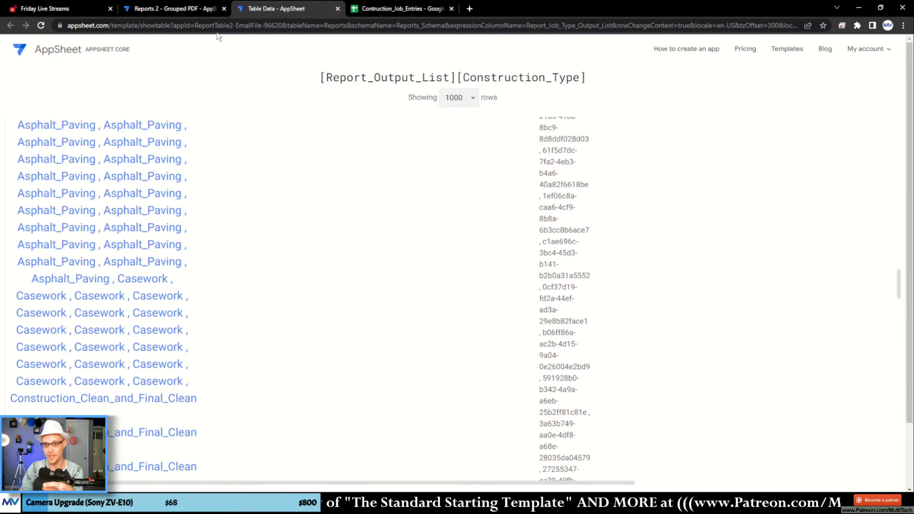
- Return to the Expression Assistant and wrap the app formula as Sort(Unique([Report_Output_List][Construction_Type]))
left_click(201, 14)
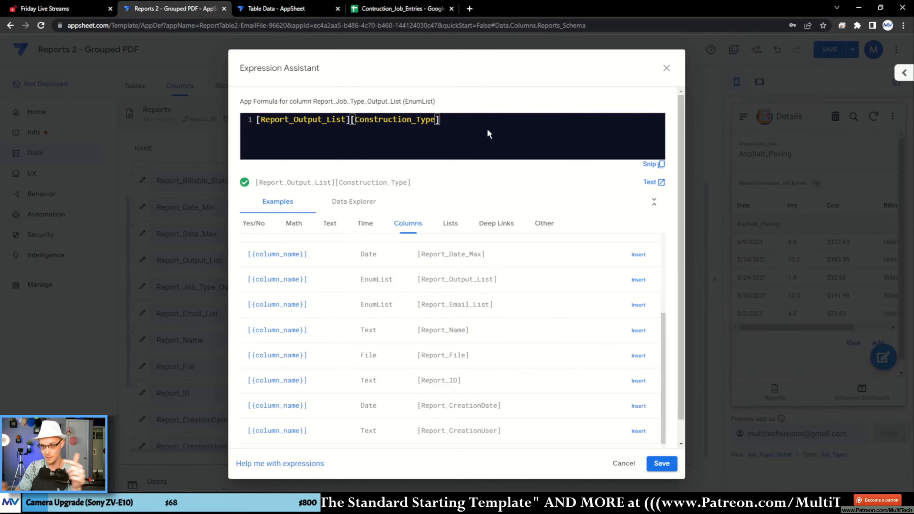
key("Home")
type("Unique(")
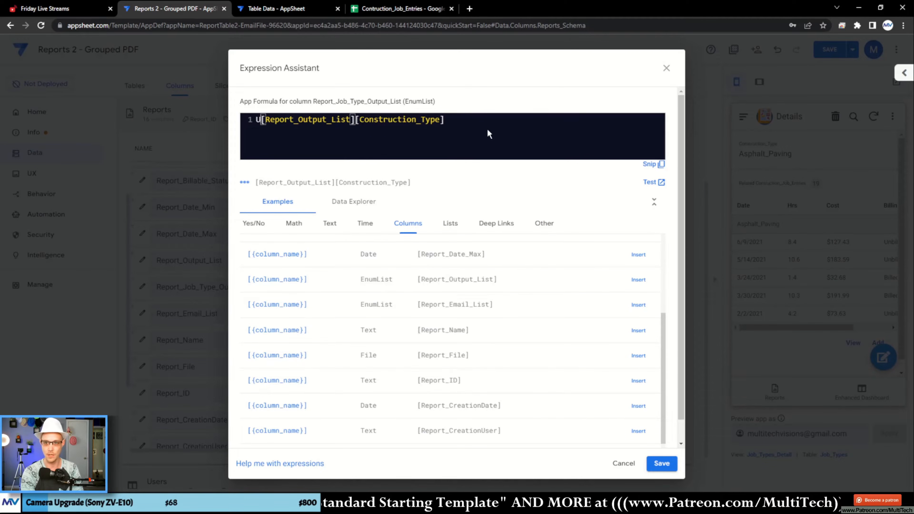
key("End")
type(")")
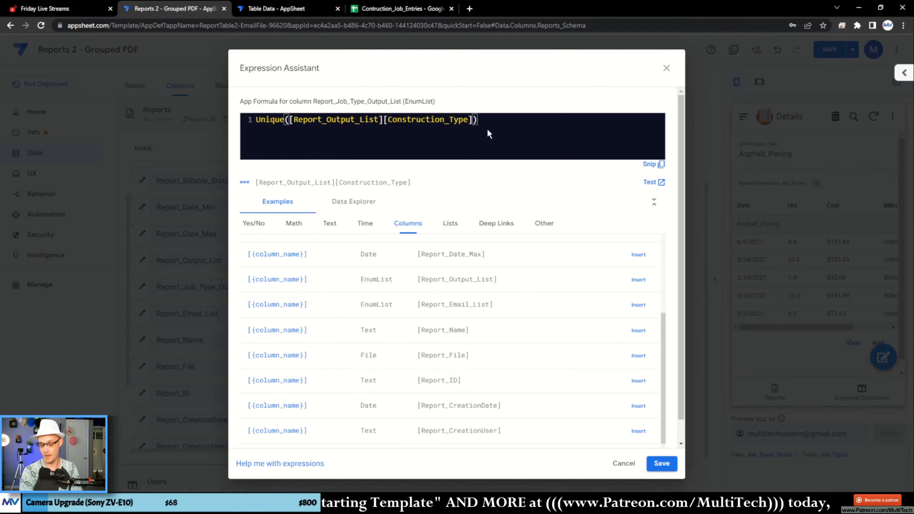
type("Sort(")
key("End")
type(")")
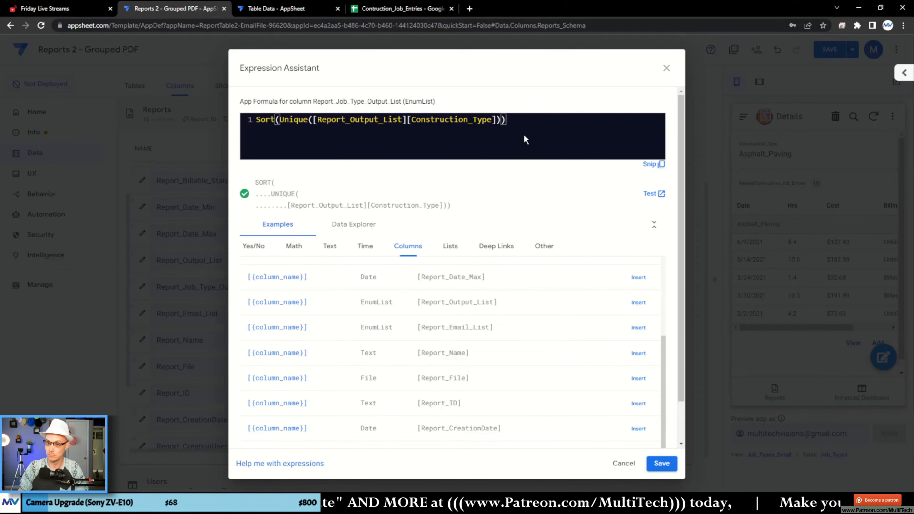
- Test the Sort(Unique()) formula, check the construction types listed for each report, and close both test result pages
left_click(646, 195)
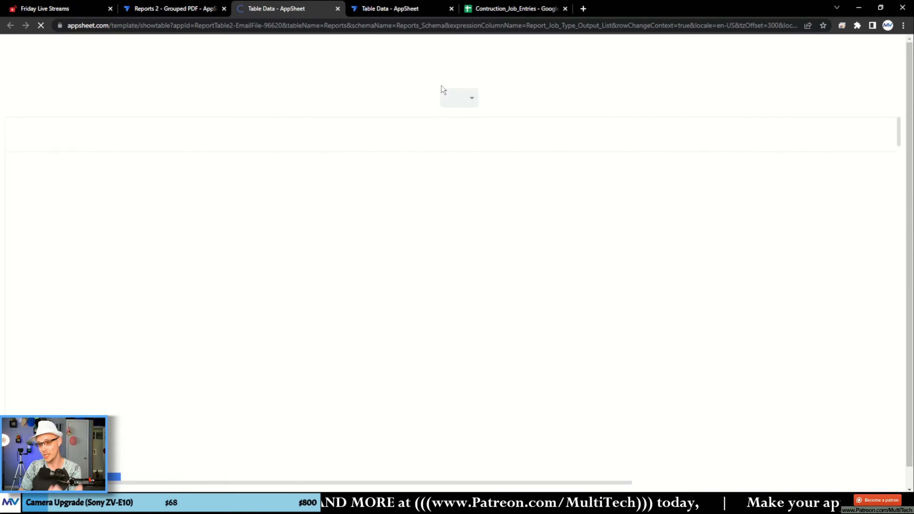
scroll(270, 258, "down", 4)
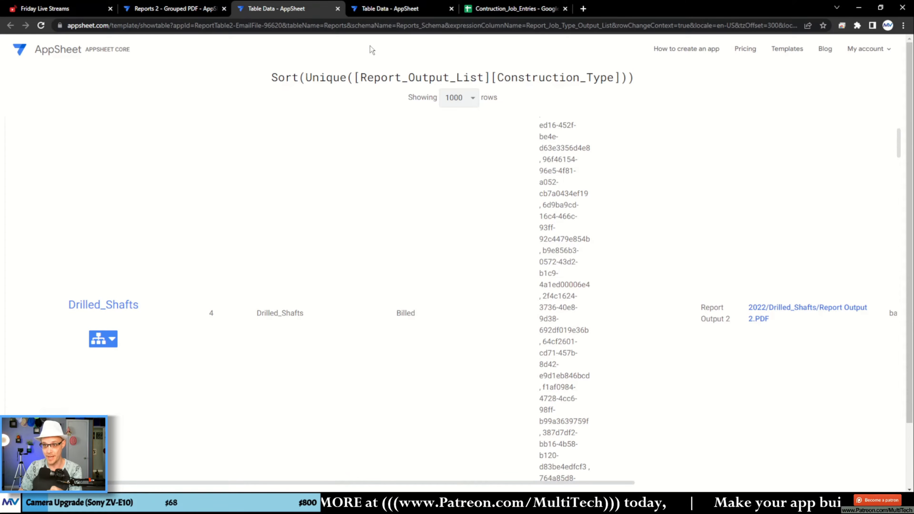
scroll(181, 239, "down", 10)
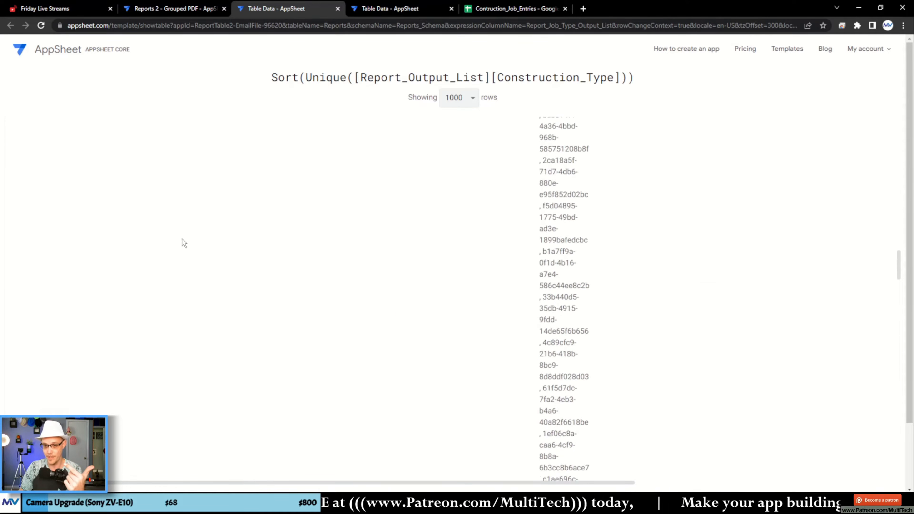
scroll(182, 239, "up", 5)
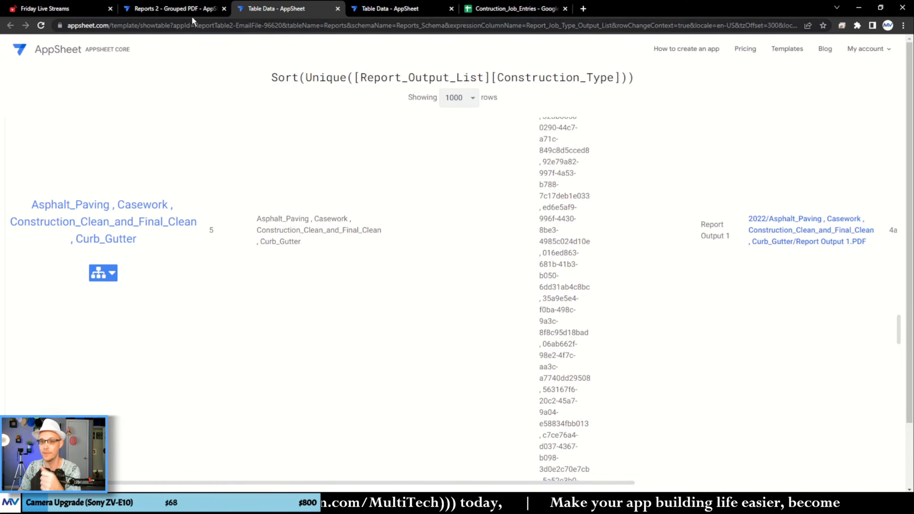
left_click(337, 9)
left_click(337, 9)
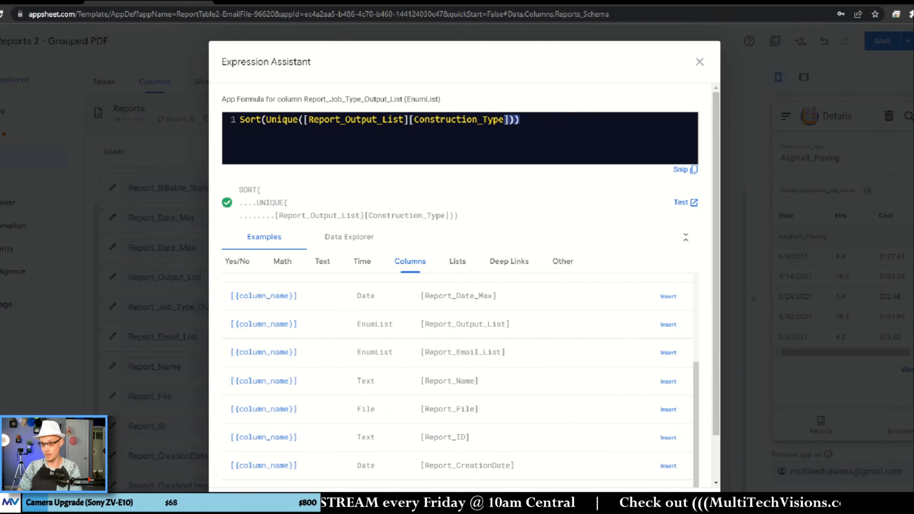
- Save the app formula, finish editing the Report_Job_Type_Output_List column and save the app
left_click(661, 464)
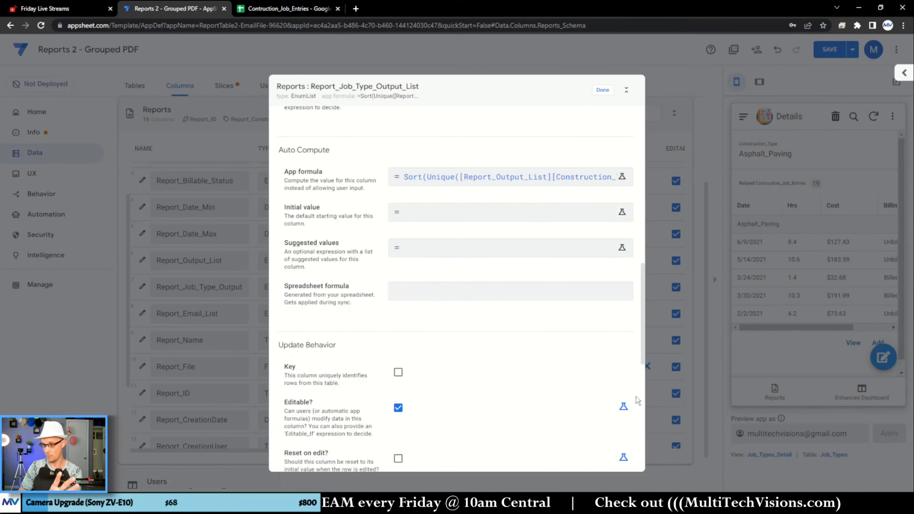
left_click(596, 93)
left_click(824, 54)
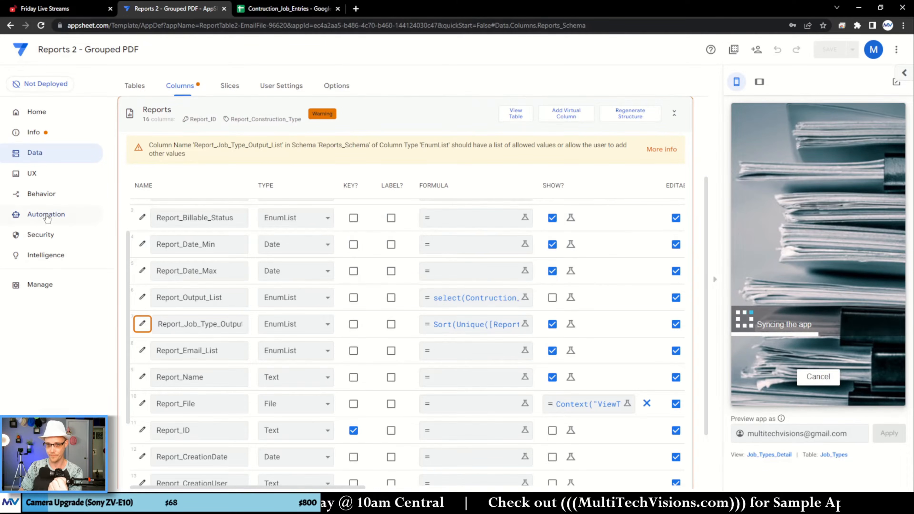
- Open the Make or Update Report automation bot and view the body template of its Make or Update File task
left_click(35, 216)
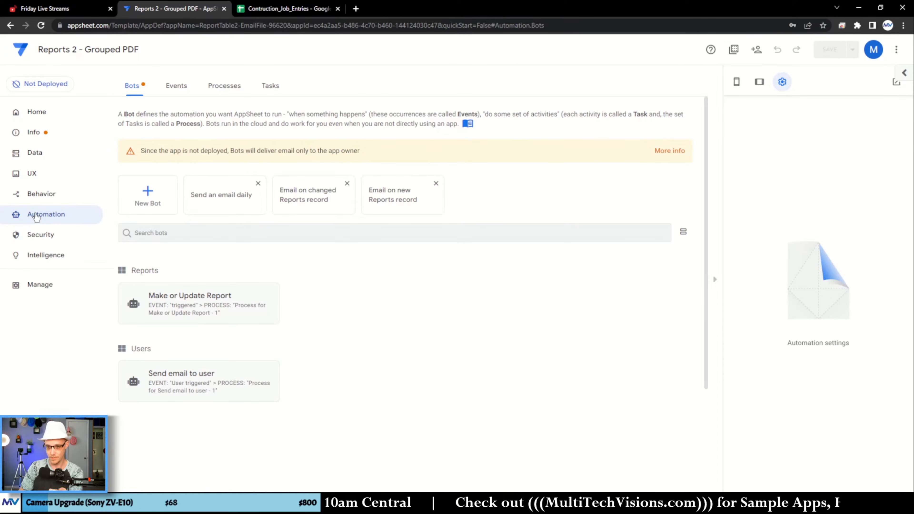
left_click(268, 306)
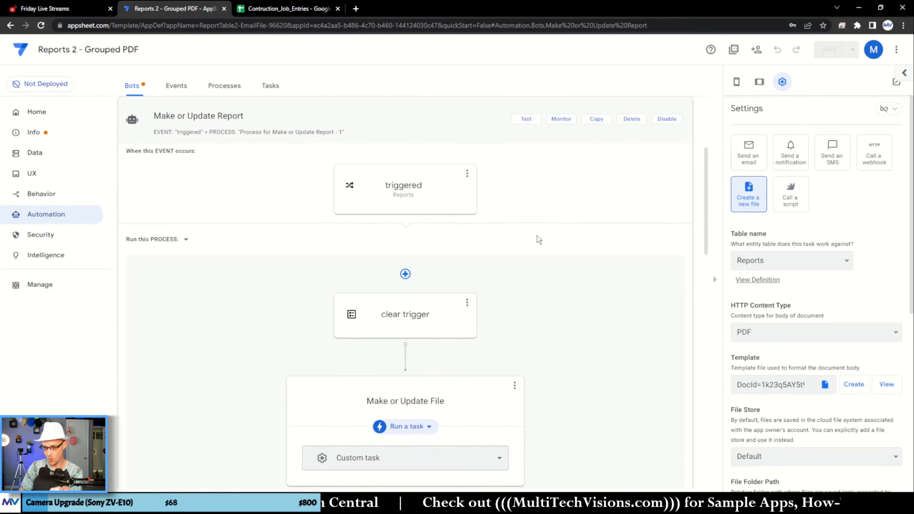
scroll(533, 230, "down", 5)
scroll(879, 266, "down", 5)
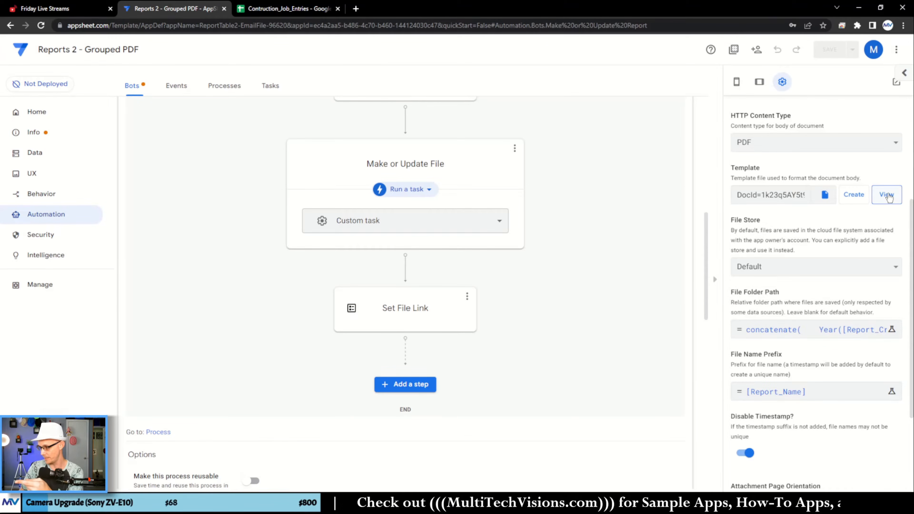
left_click(888, 195)
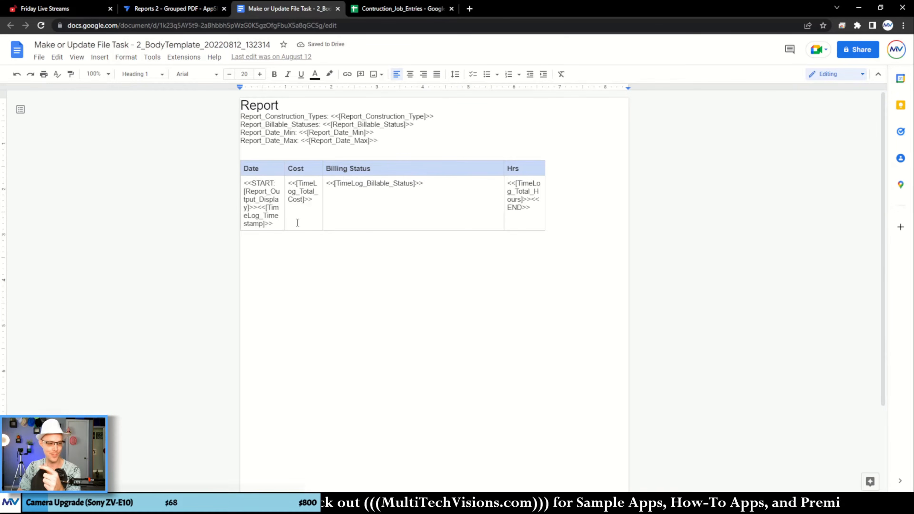
- Move the Date cell's template expressions below the table so the line reads <<START: [Report_Output_Display]>><<[TimeLog_Timestamp]>>
left_click(263, 151)
left_click(310, 218)
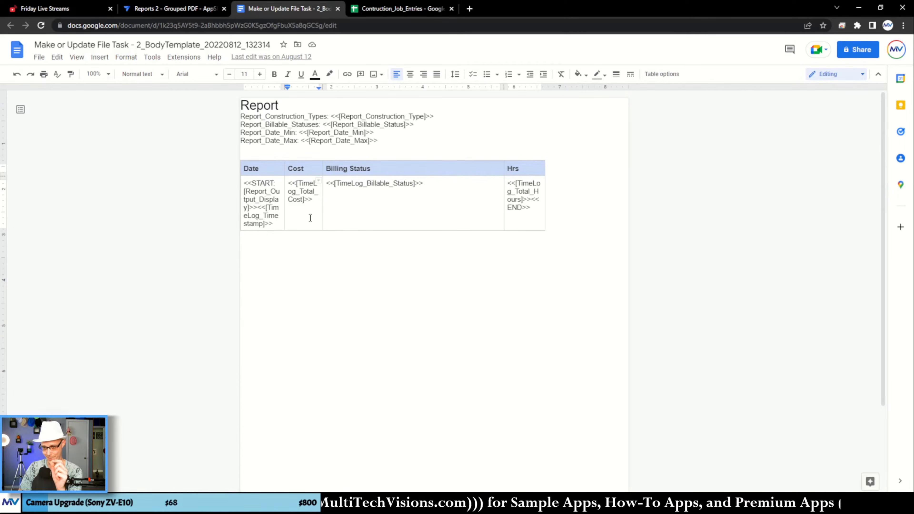
left_click_drag(246, 183, 276, 224)
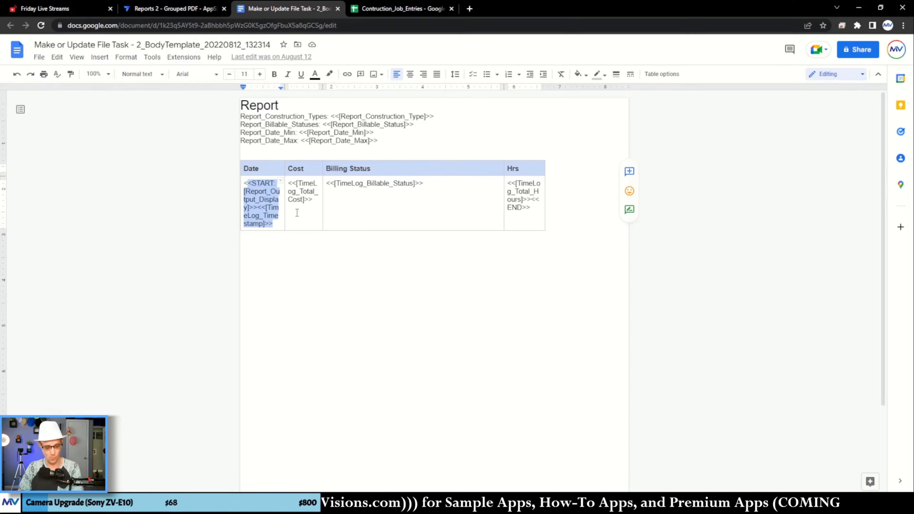
key("ctrl+x")
left_click(270, 242)
key("ctrl+v")
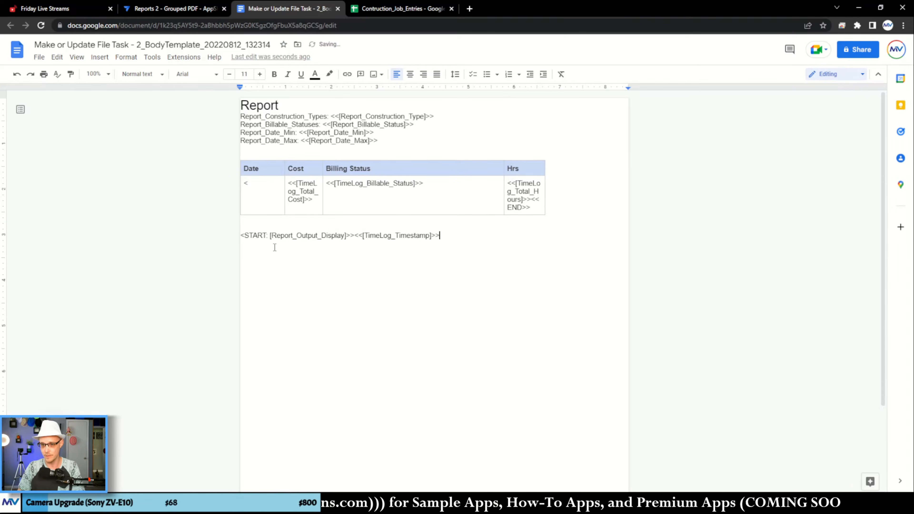
left_click(252, 182)
key("Down")
type("<")
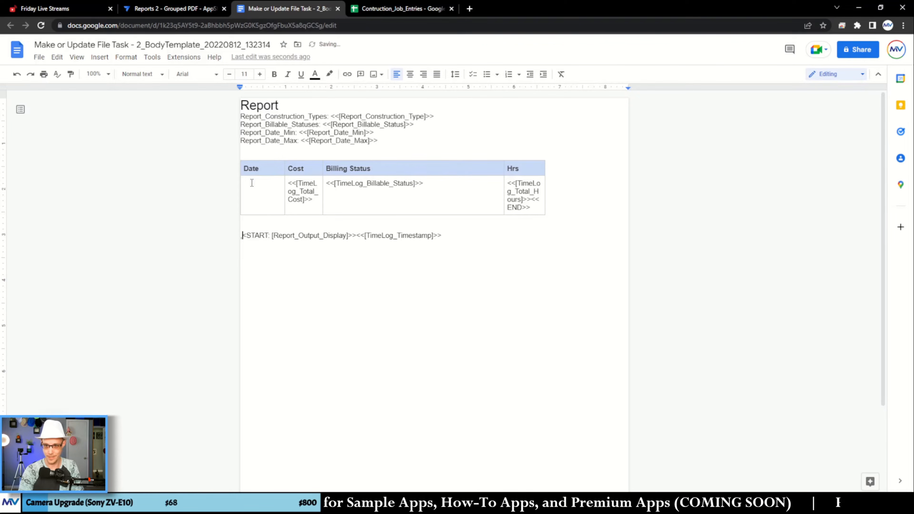
type("<")
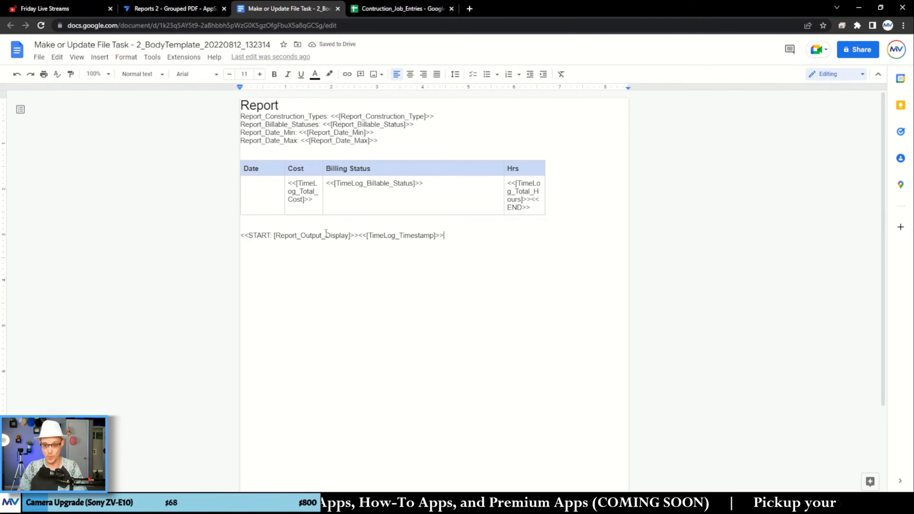
left_click_drag(278, 243, 365, 252)
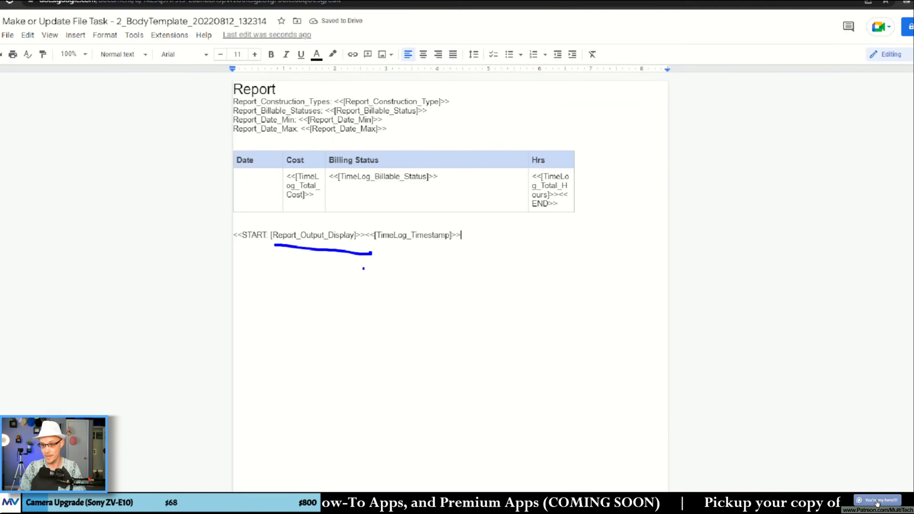
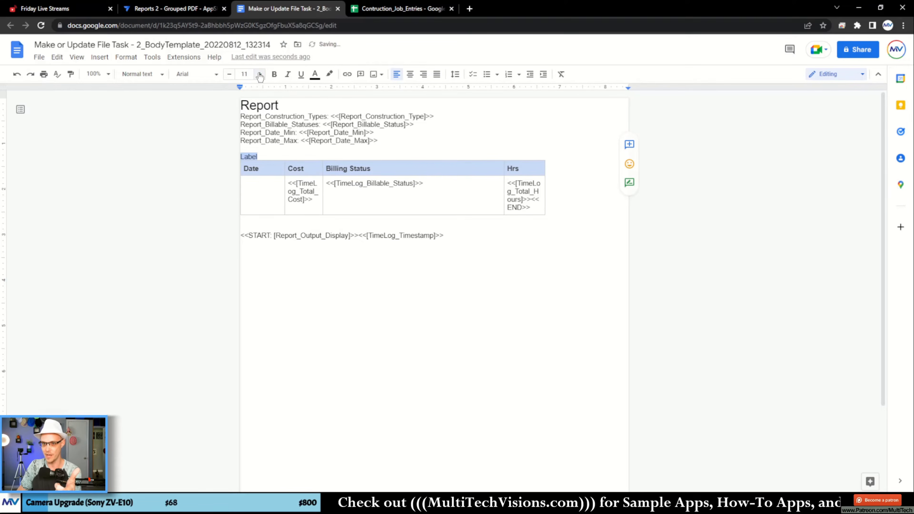
- Format the Label line above the table at font size 20 with italics and an underline
triple_click(260, 74)
triple_click(260, 74)
triple_click(260, 75)
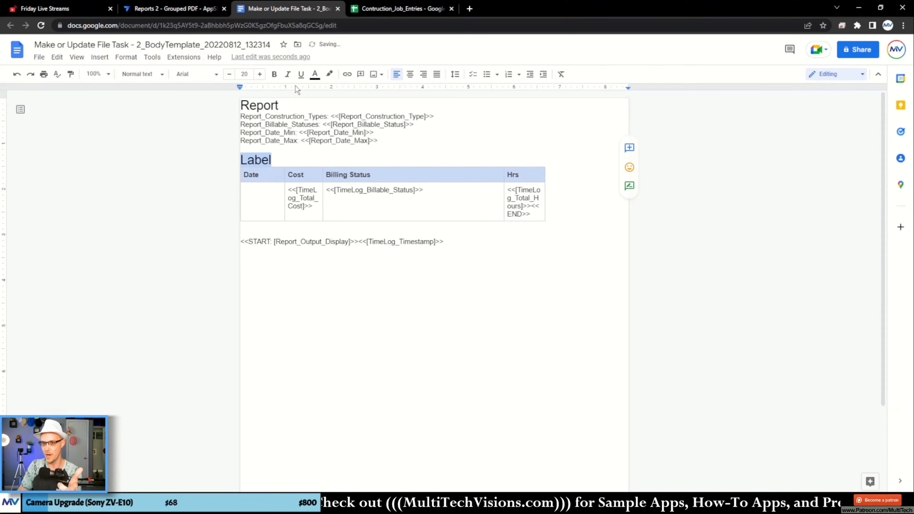
left_click(301, 74)
left_click(288, 74)
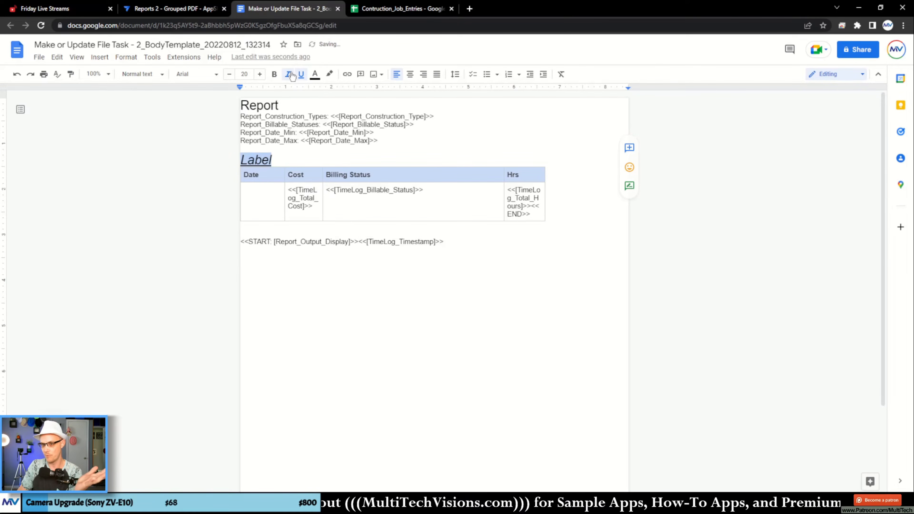
left_click(315, 74)
left_click(340, 127)
left_click(316, 333)
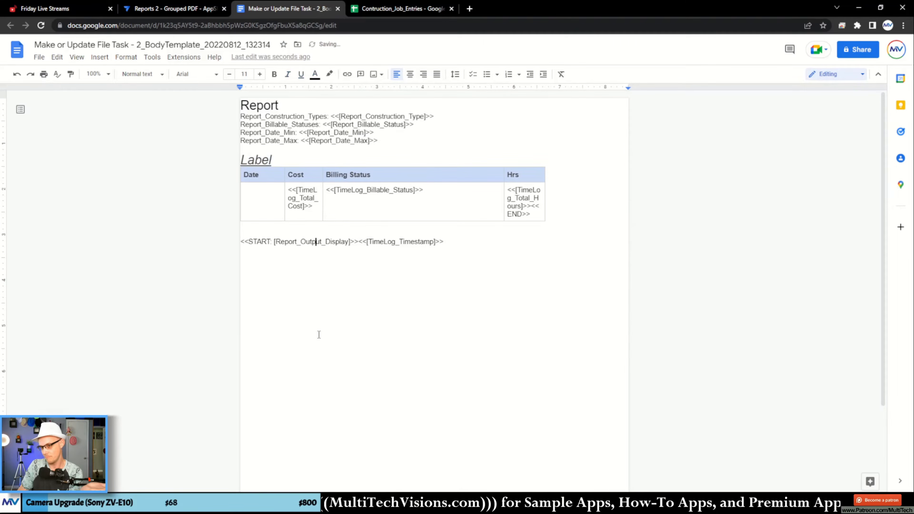
- Remove the underline from the Label line while keeping it italic
double_click(256, 159)
left_click(255, 159)
left_click(302, 79)
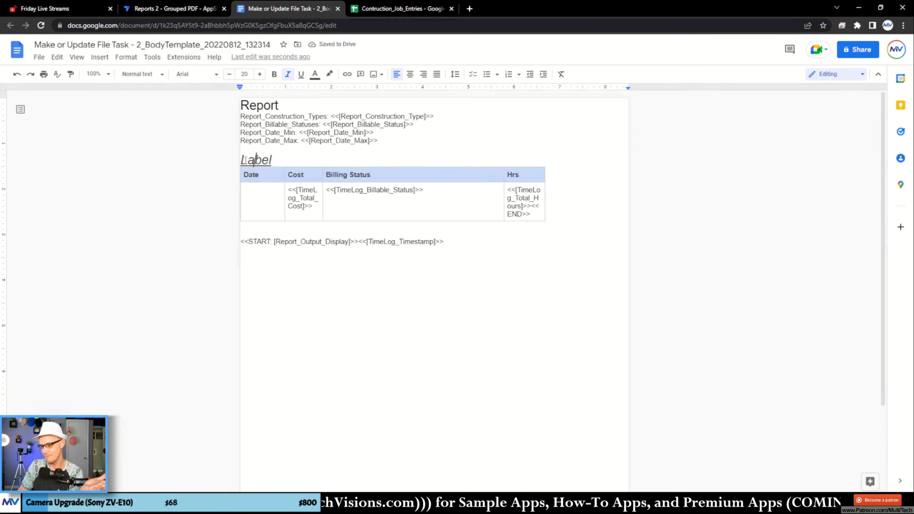
double_click(257, 159)
left_click(301, 75)
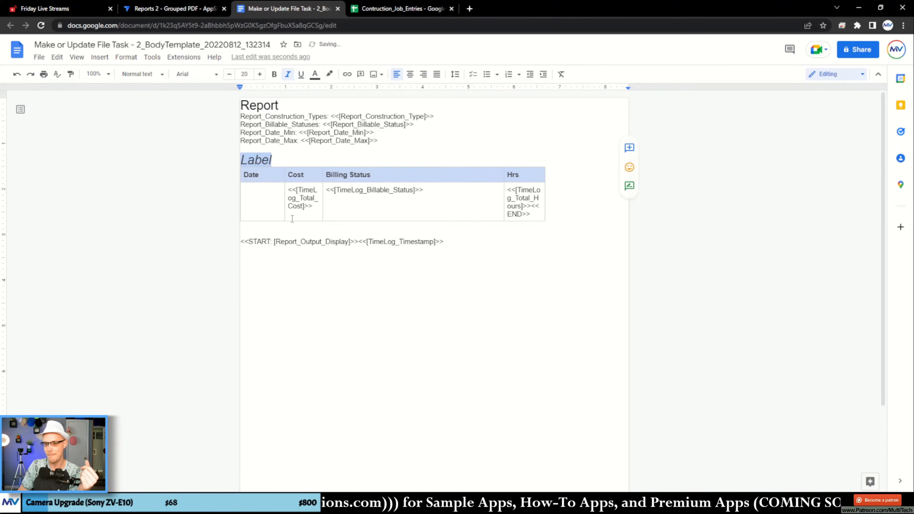
left_click(303, 241)
double_click(256, 159)
left_click(255, 160)
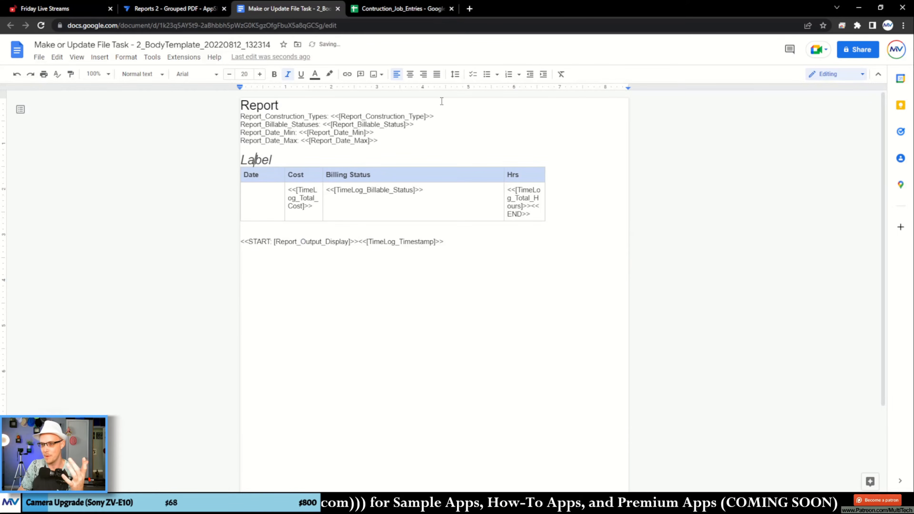
- Add paragraph spacing after the Label line to separate it from the table
left_click(455, 76)
left_click(504, 175)
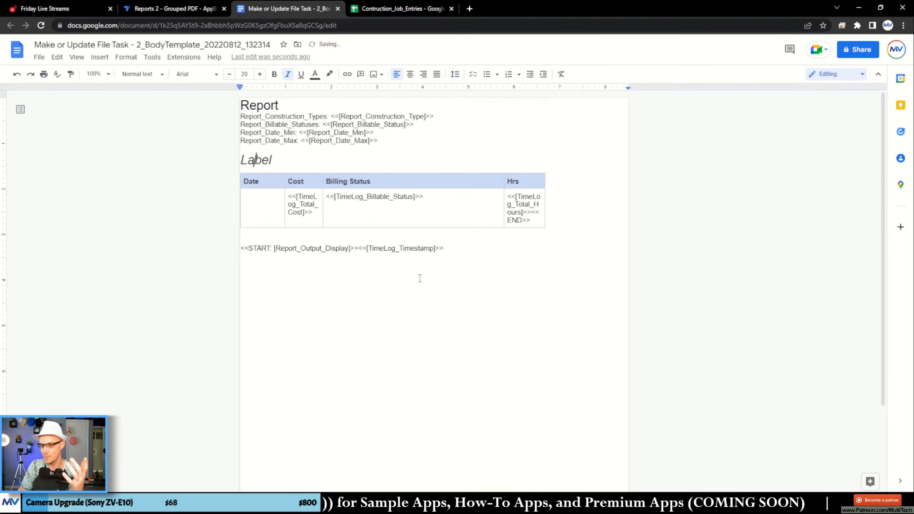
left_click(398, 312)
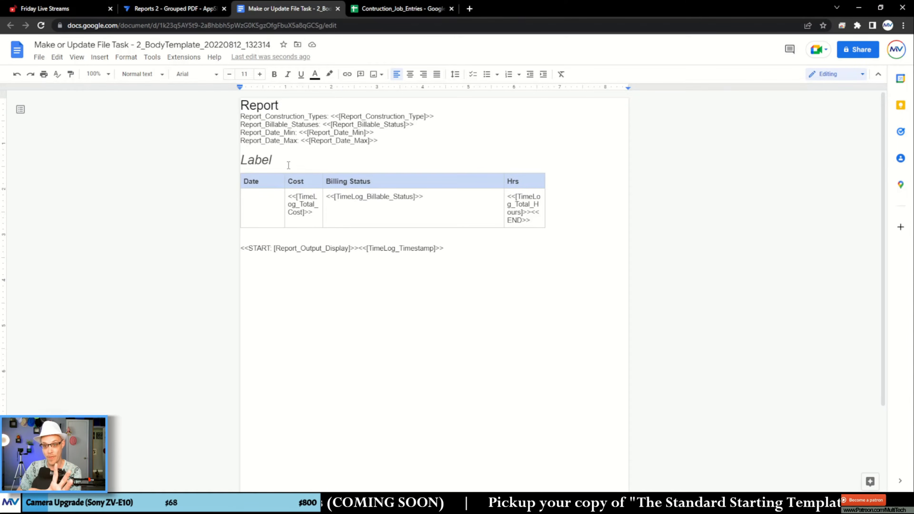
- Move the START and timestamp expressions from below the table back into the empty Date cell
left_click(277, 161)
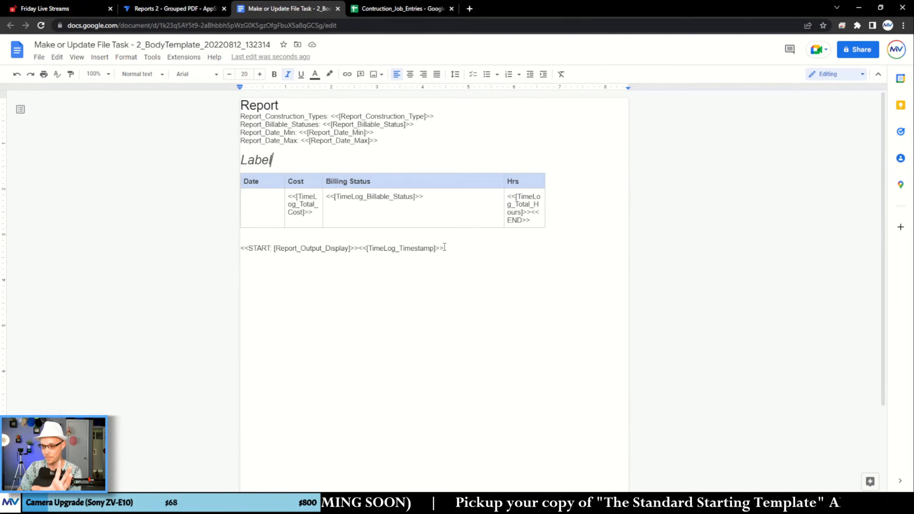
left_click_drag(443, 248, 253, 203)
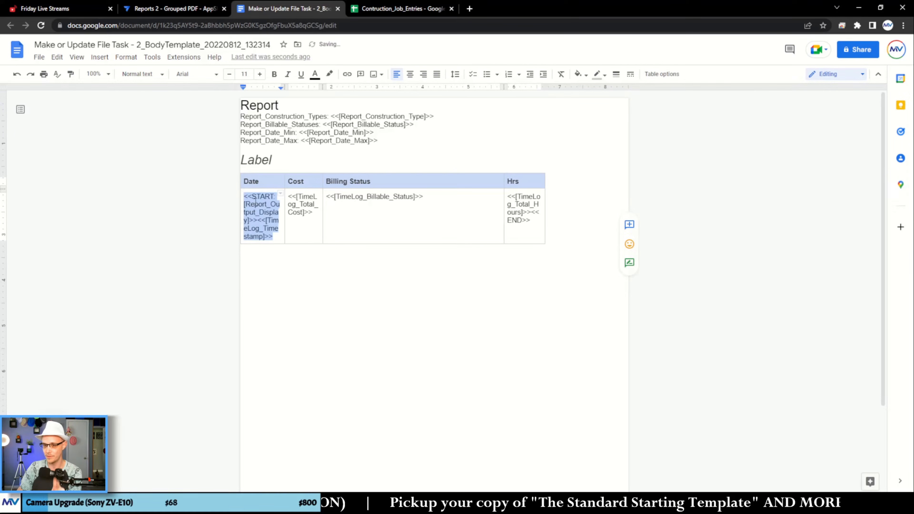
- Insert a new line above Label and begin a template expression there with "<<START: "
left_click(272, 160)
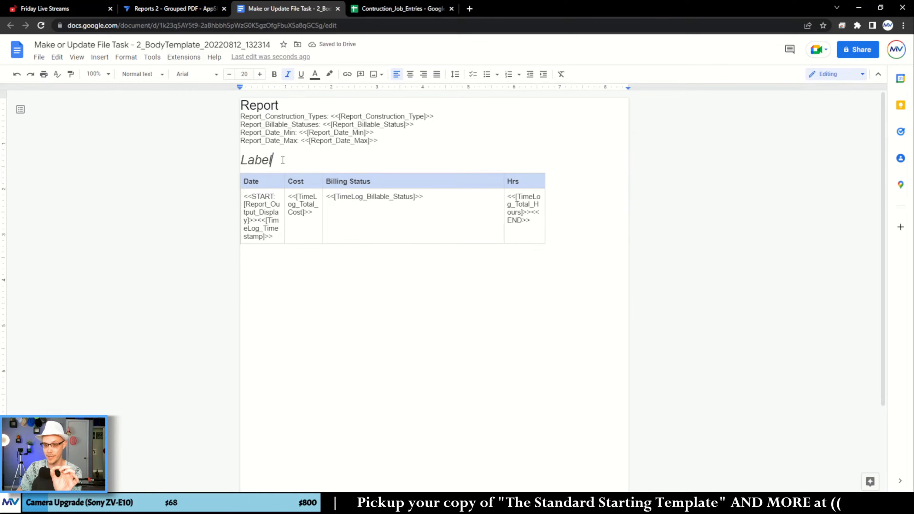
key("Home")
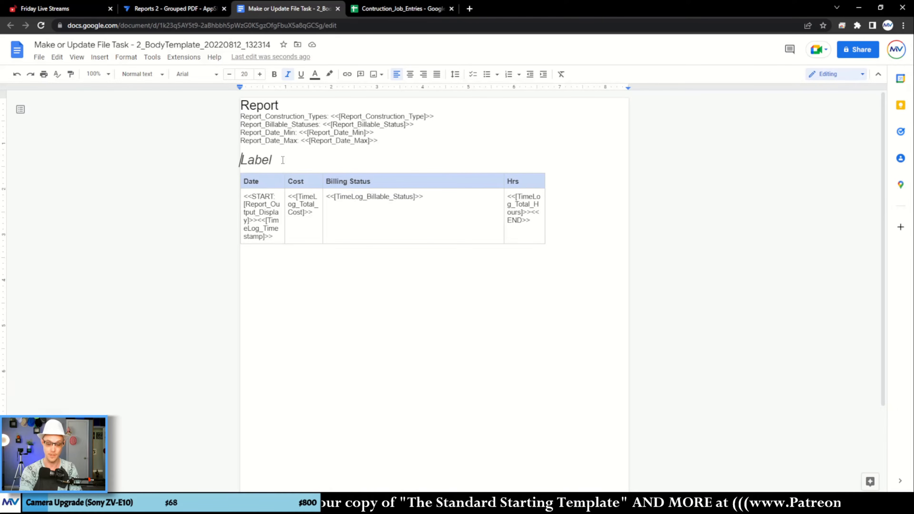
key("Return")
key("Up")
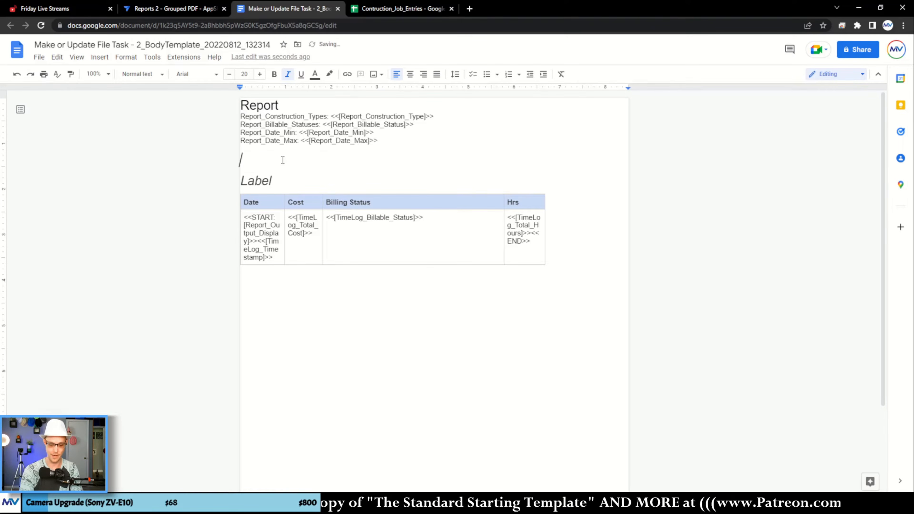
type("<<STAR")
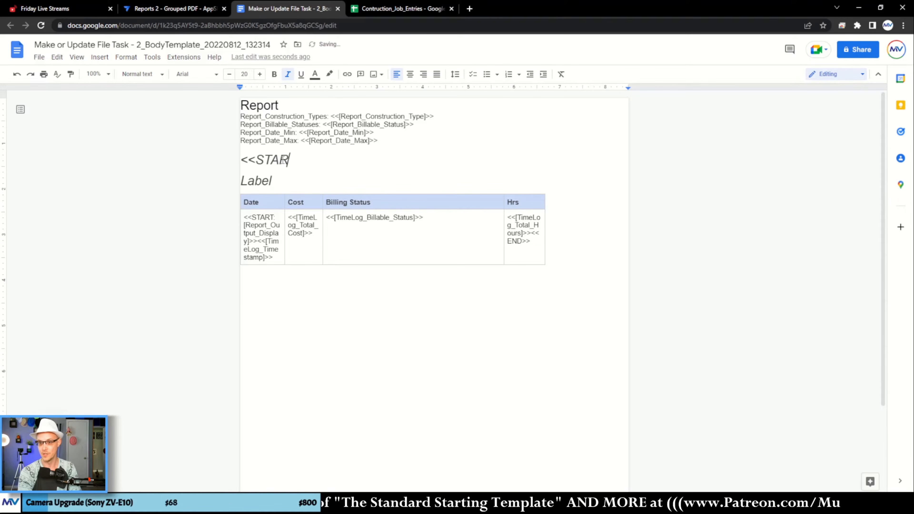
type("T:")
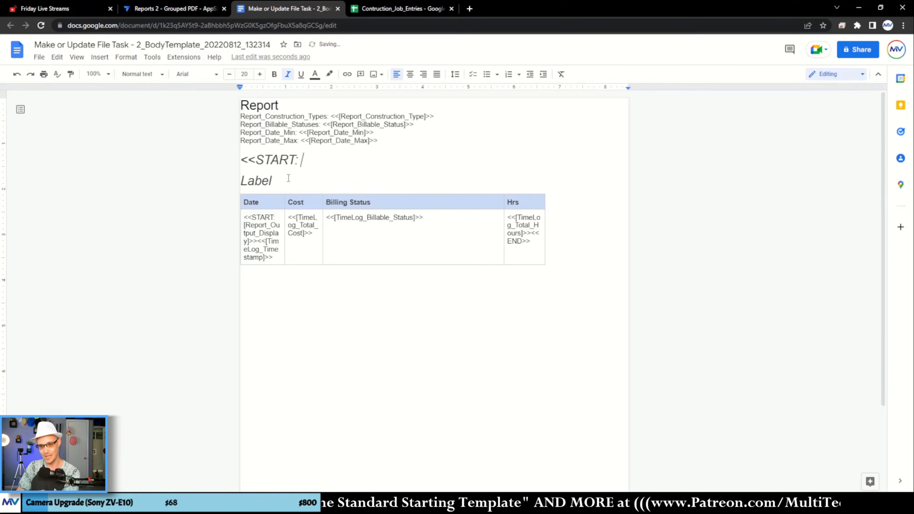
double_click(269, 224)
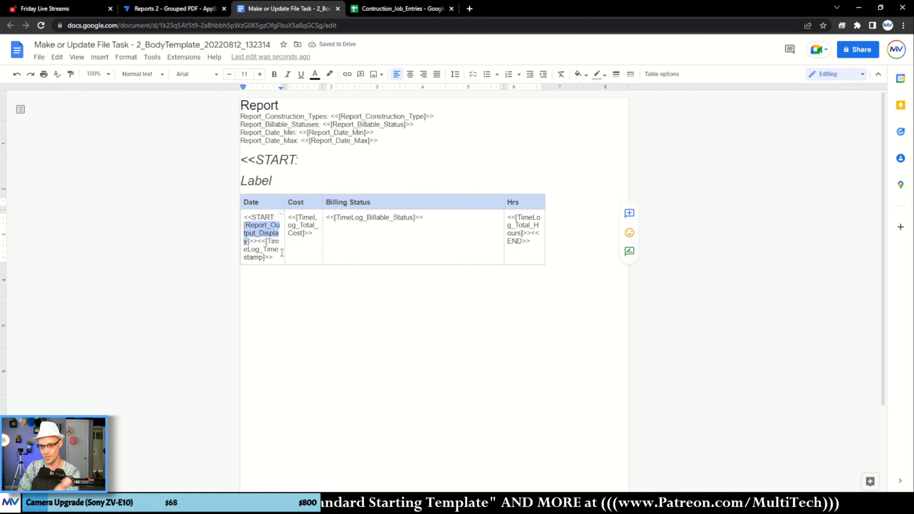
left_click(308, 165)
- Switch to the AppSheet editor and copy the Report_Job_Type_Output_List column name from the Reports table's columns
left_click(203, 9)
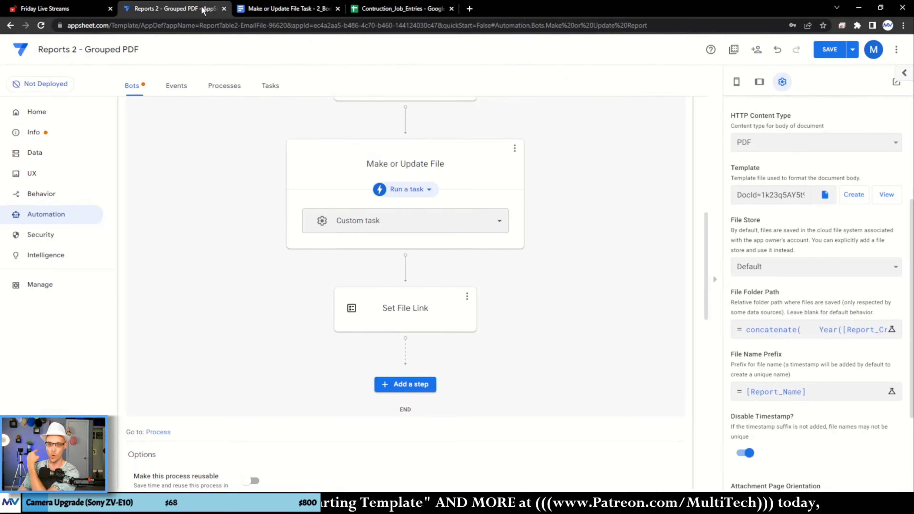
left_click(35, 152)
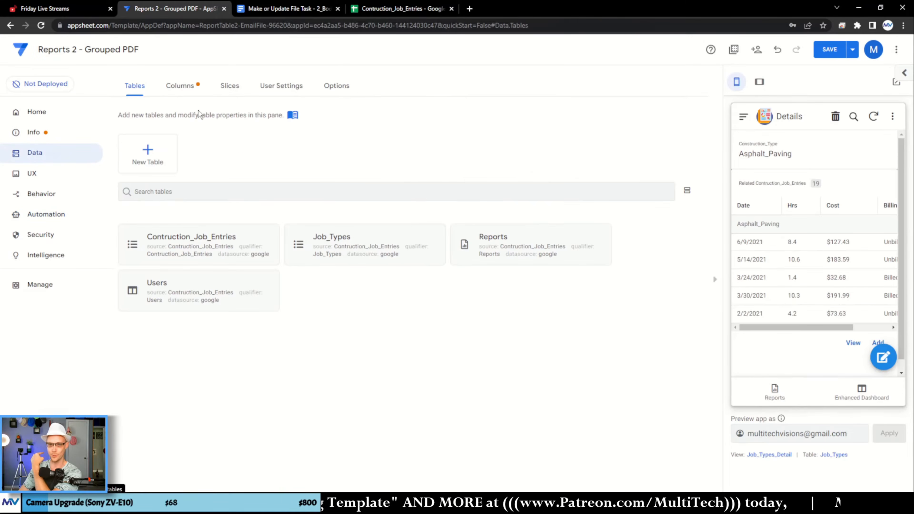
left_click(179, 85)
scroll(213, 344, "down", 5)
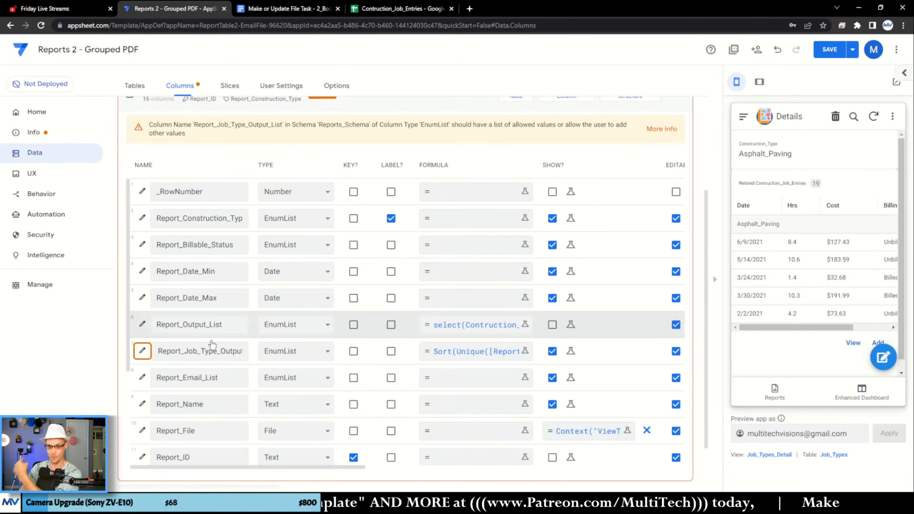
double_click(209, 350)
key("ctrl+c")
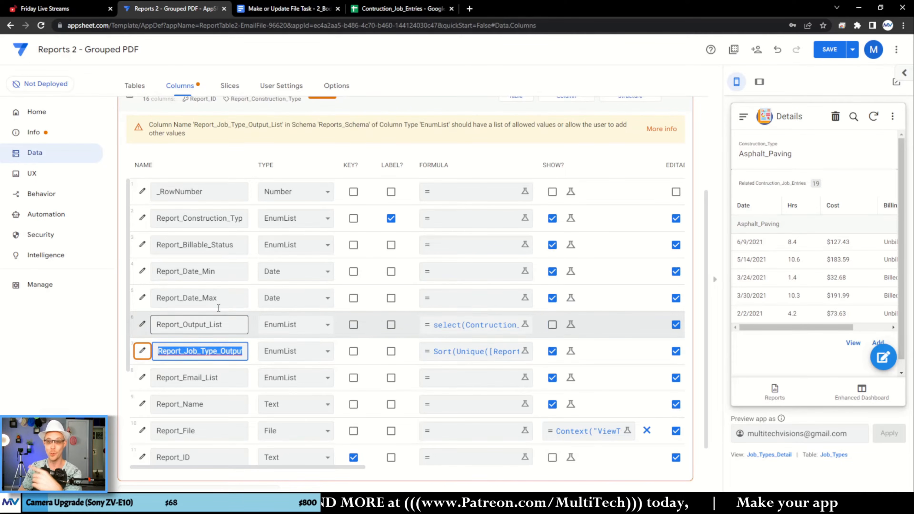
- Switch back to the body template and complete the opening expression as <<START: [Report_Job_Type_Output_List]>>
left_click(302, 9)
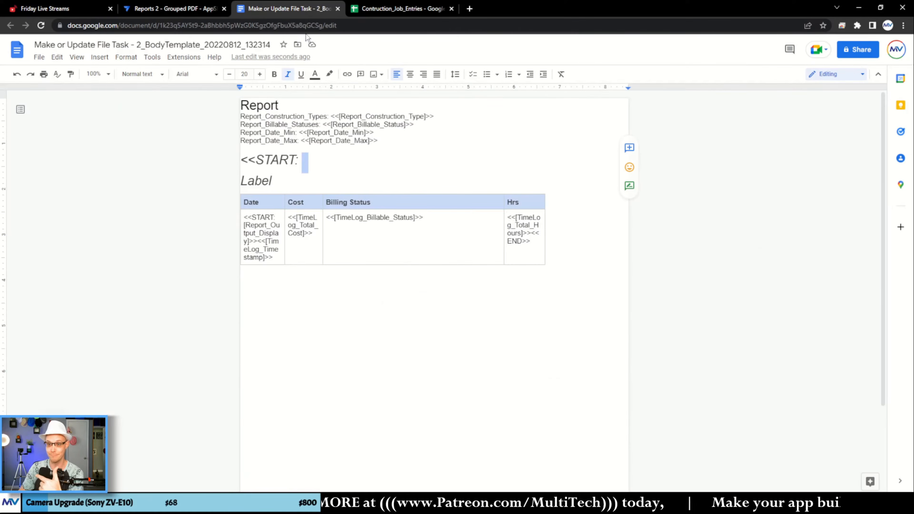
left_click(308, 161)
type("[")
key("ctrl+v")
type("]")
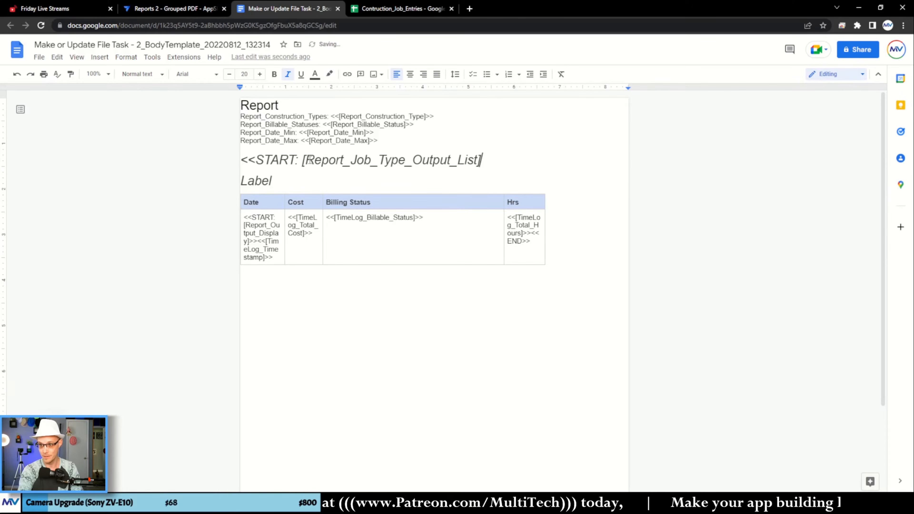
type(">>")
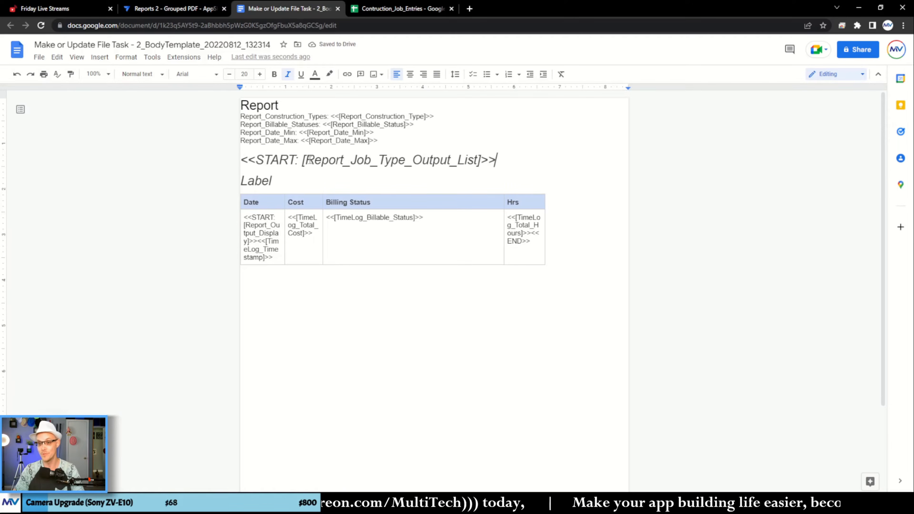
- Join Label onto the START line so it reads <<START: [Report_Job_Type_Output_List]>>Label
left_click_drag(280, 180, 499, 161)
left_click(276, 180)
key("BackSpace")
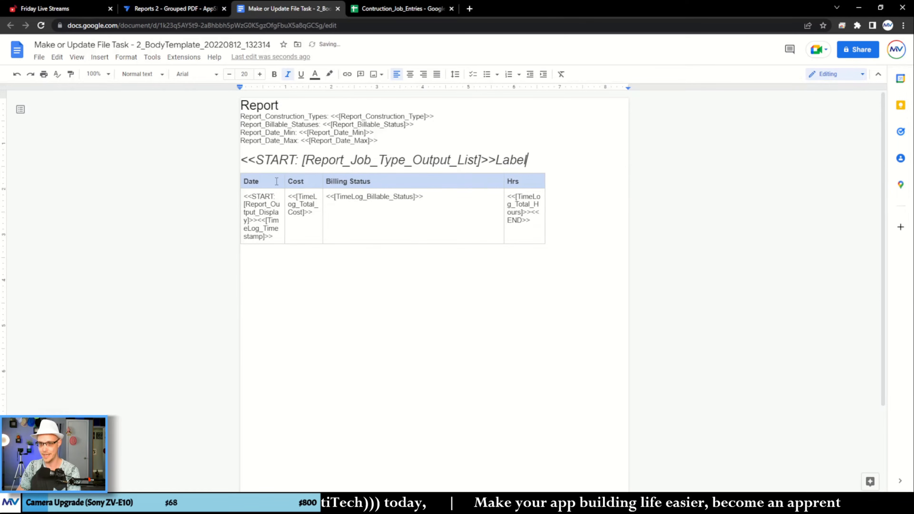
double_click(266, 165)
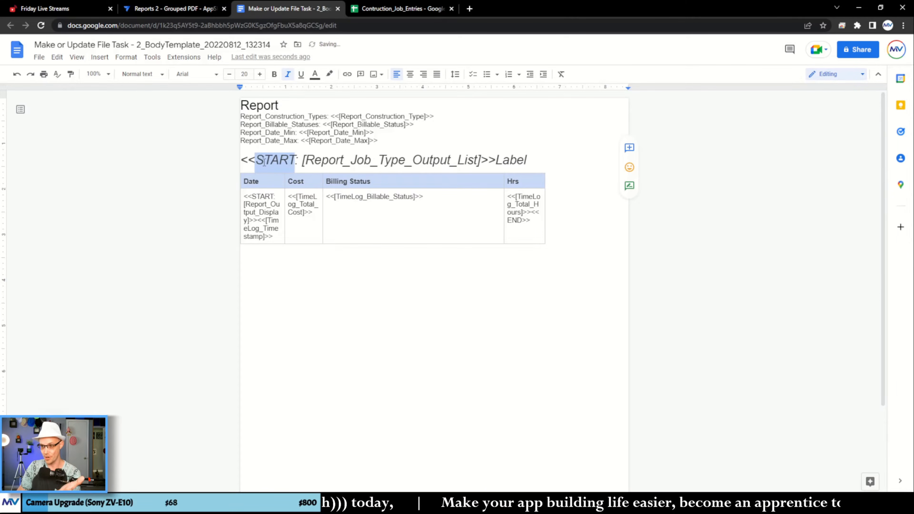
- Close the outer loop by entering <<END>> below the table, followed by a new line
left_click(272, 255)
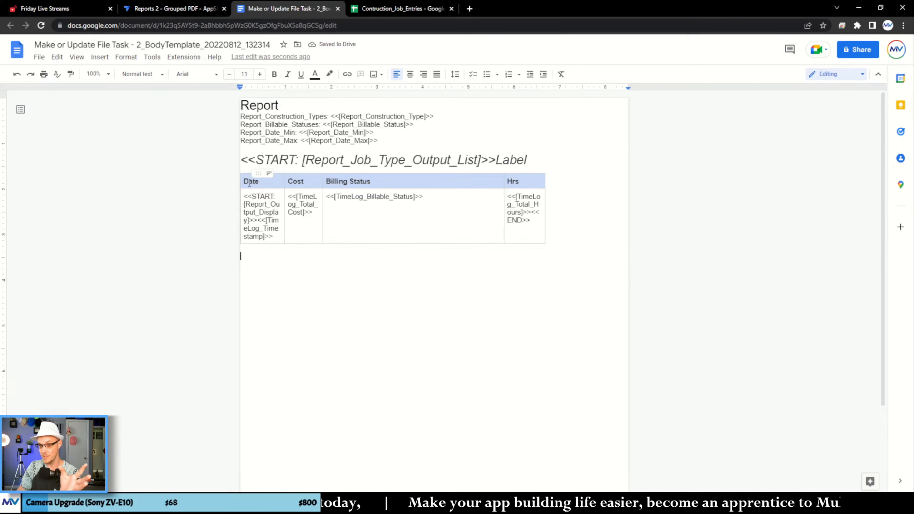
double_click(261, 212)
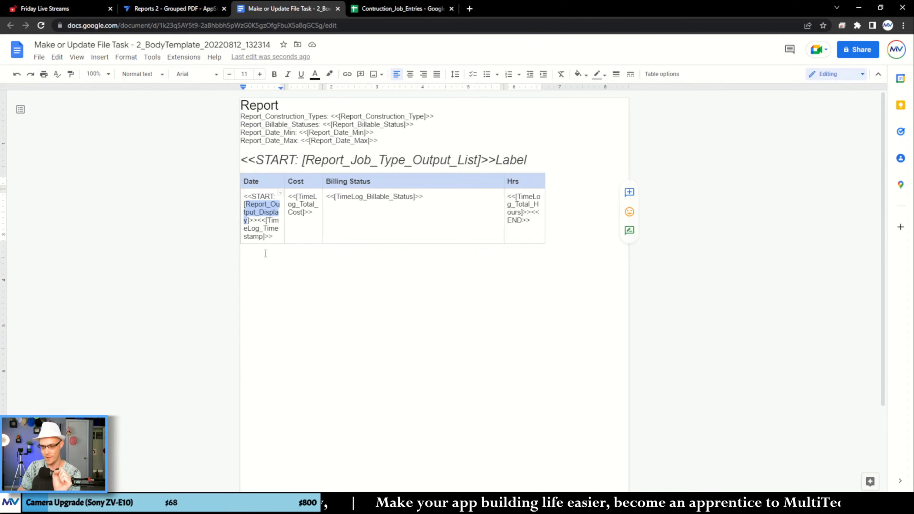
left_click(266, 254)
type("<<END>>")
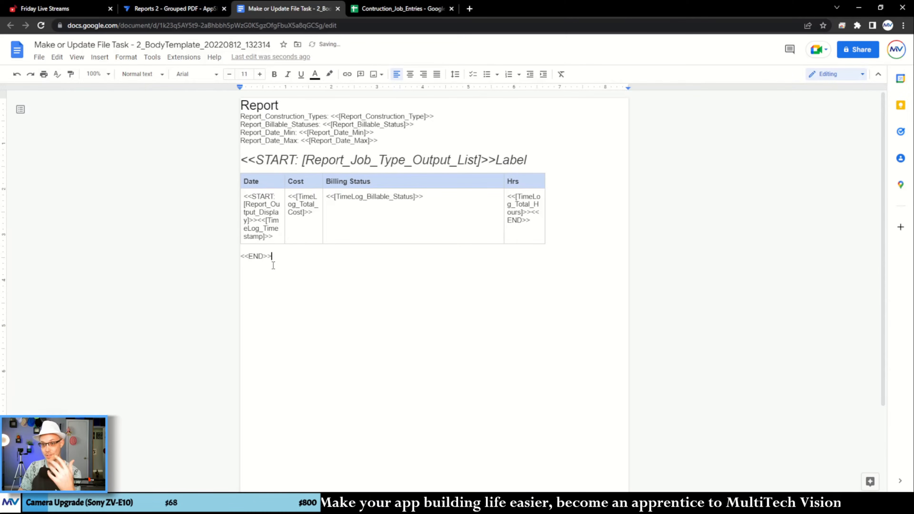
key("Return")
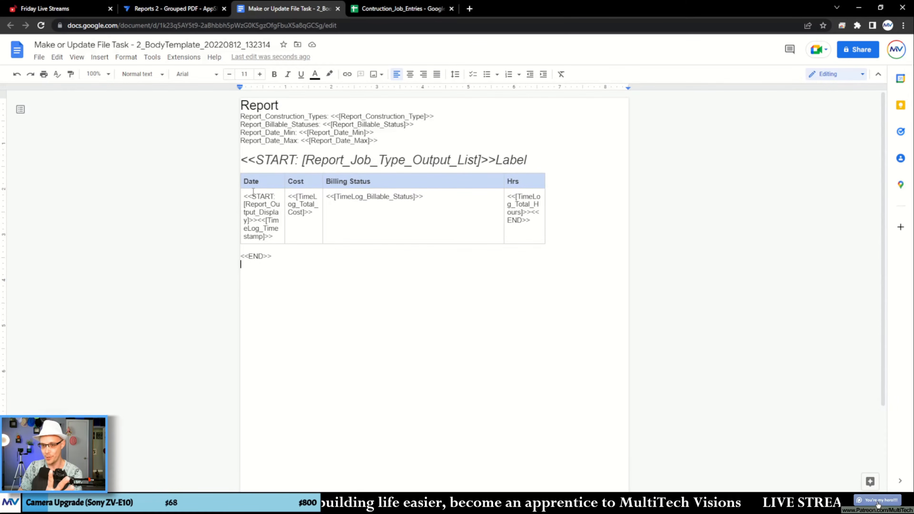
- Insert blank lines between the table and <<END>> and move the Date cell's START and timestamp expressions there
left_click_drag(245, 196, 277, 239)
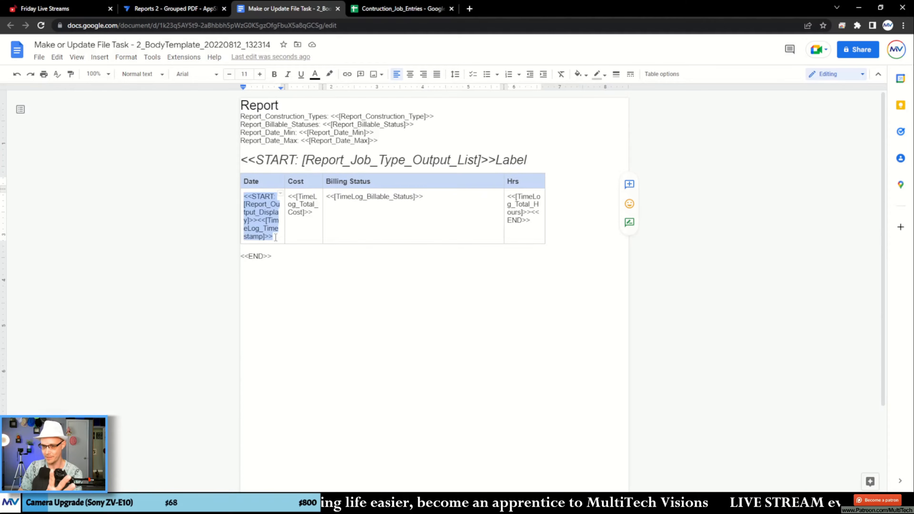
left_click(280, 251)
key("Return")
key("Return")
key("Return")
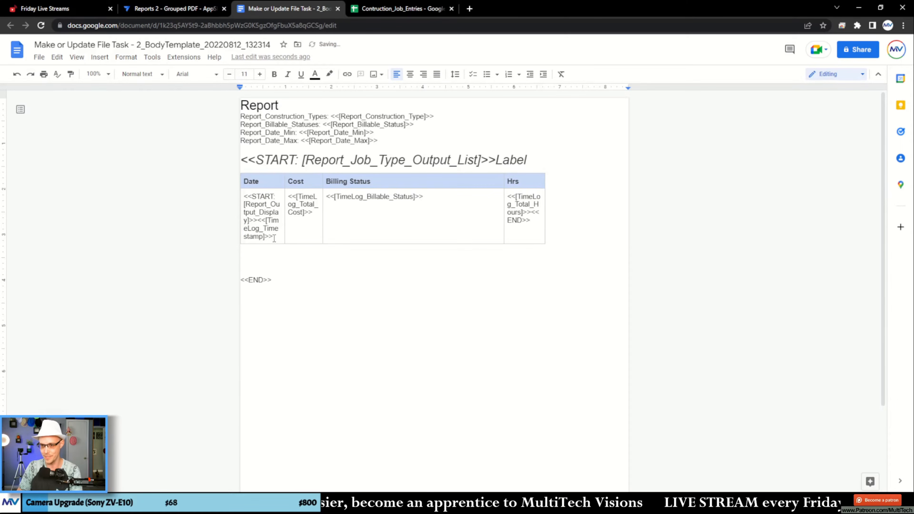
left_click_drag(276, 238, 257, 261)
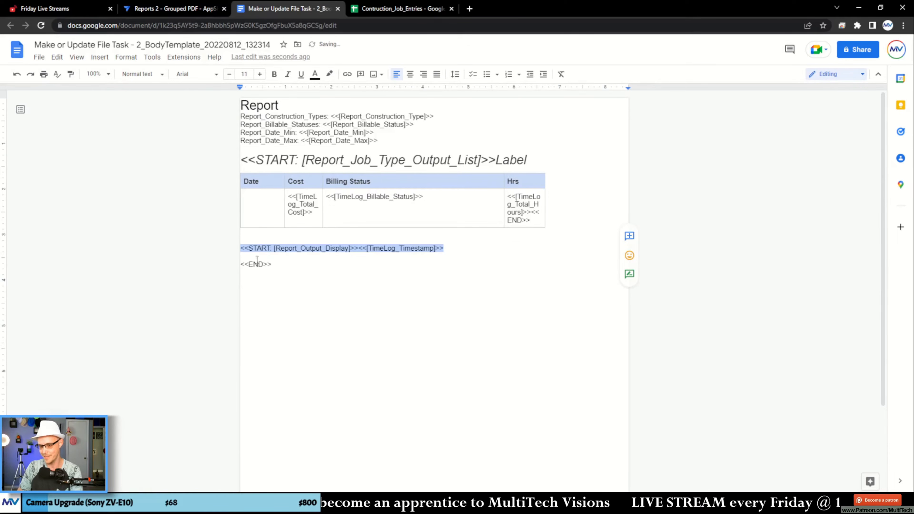
left_click(279, 279)
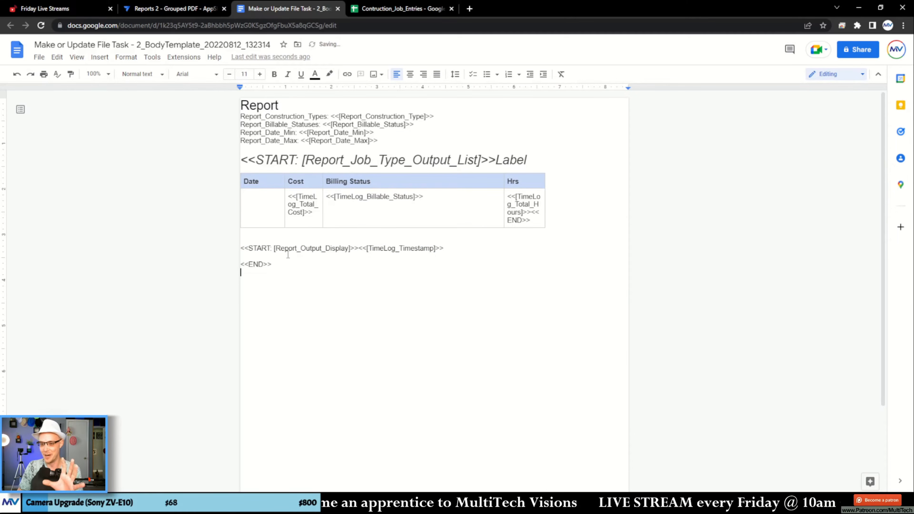
- Review the report header fields, the outer job type START expression and the inner [Report_Output_Display] START expression
left_click(275, 248)
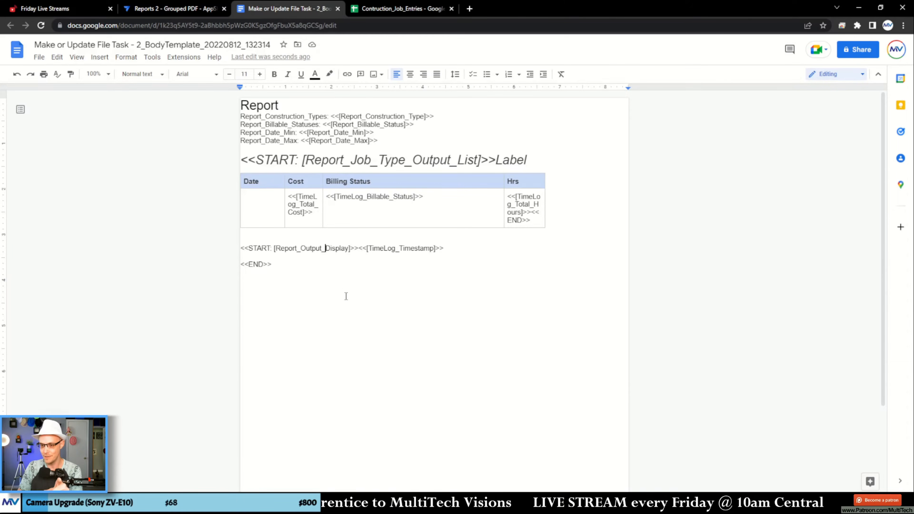
double_click(313, 249)
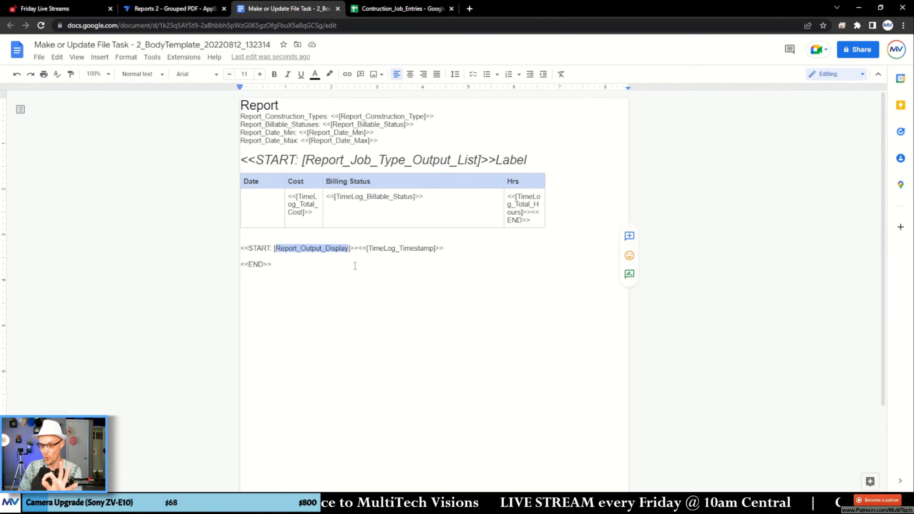
left_click(350, 249)
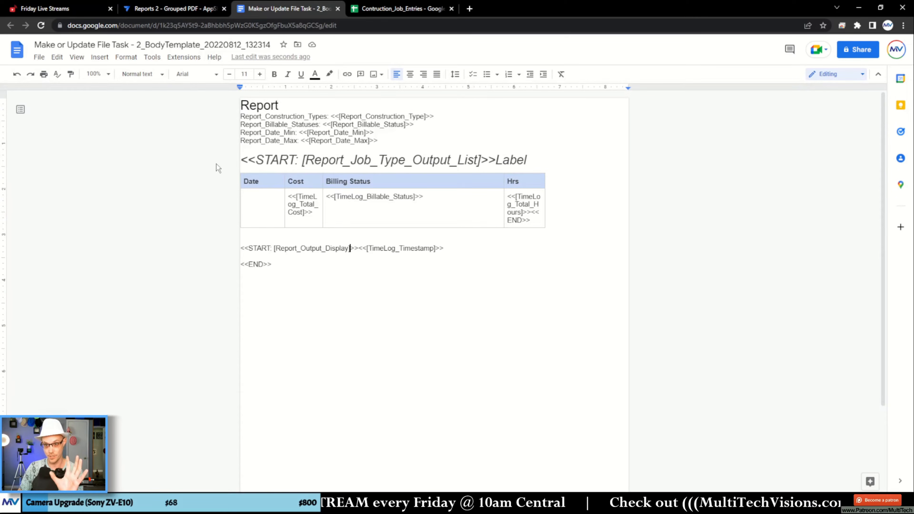
left_click_drag(249, 105, 290, 132)
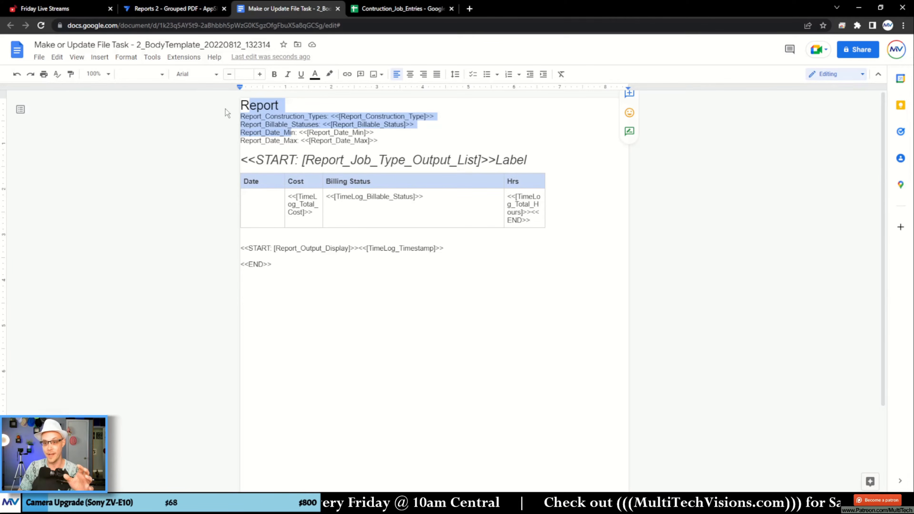
left_click_drag(255, 160, 341, 163)
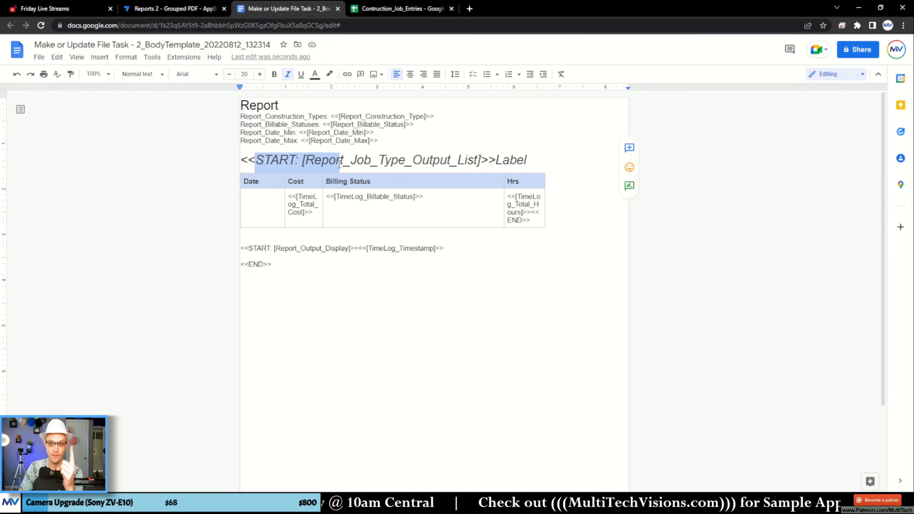
left_click_drag(253, 249, 359, 247)
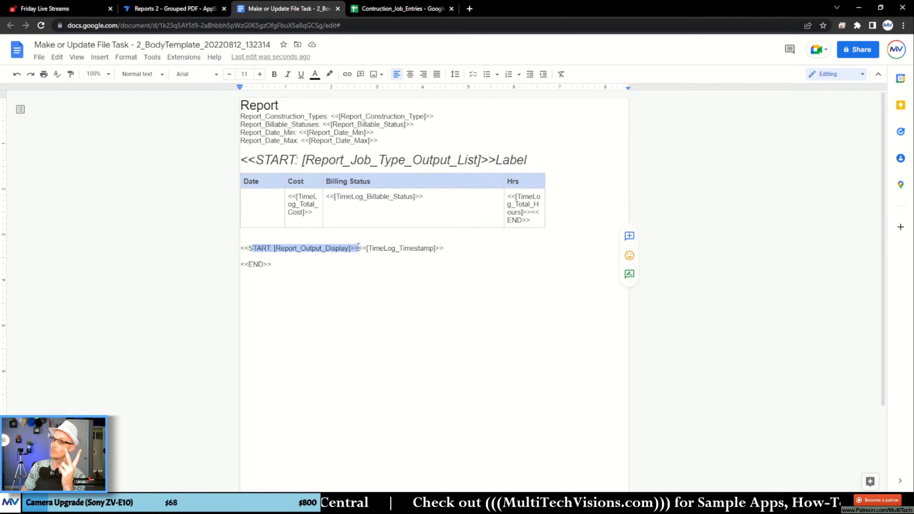
triple_click(334, 248)
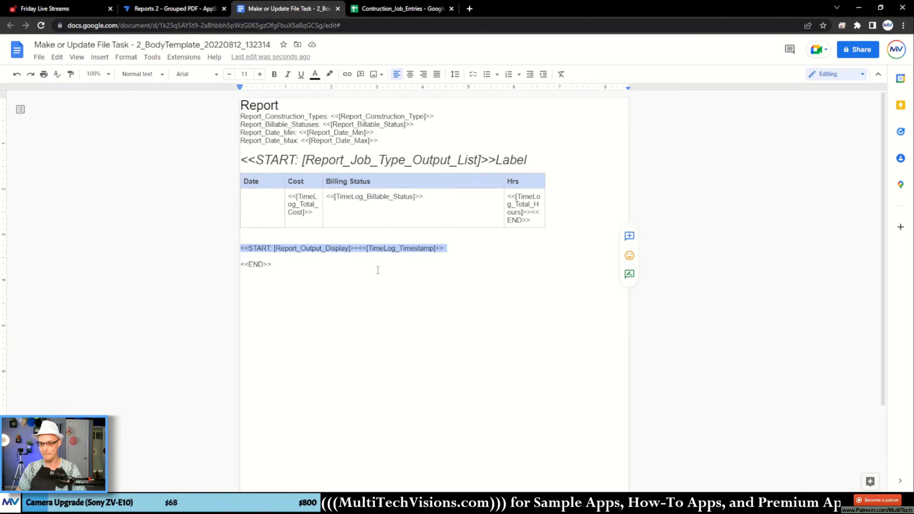
left_click(330, 248)
- Split the inner START expression across lines so [Report_Output_Display] stands alone, with blank lines between it, <<START: and the closing >>
left_click(274, 248)
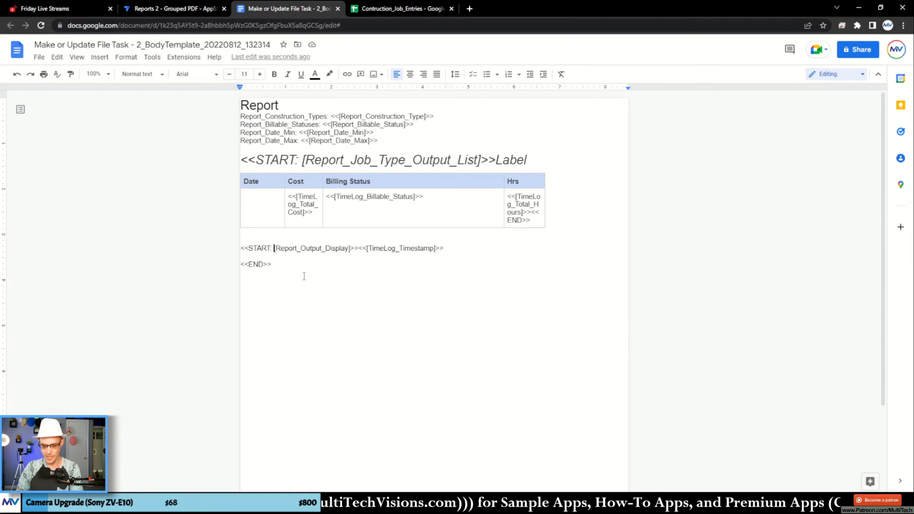
key("Return")
left_click(317, 256)
key("Return")
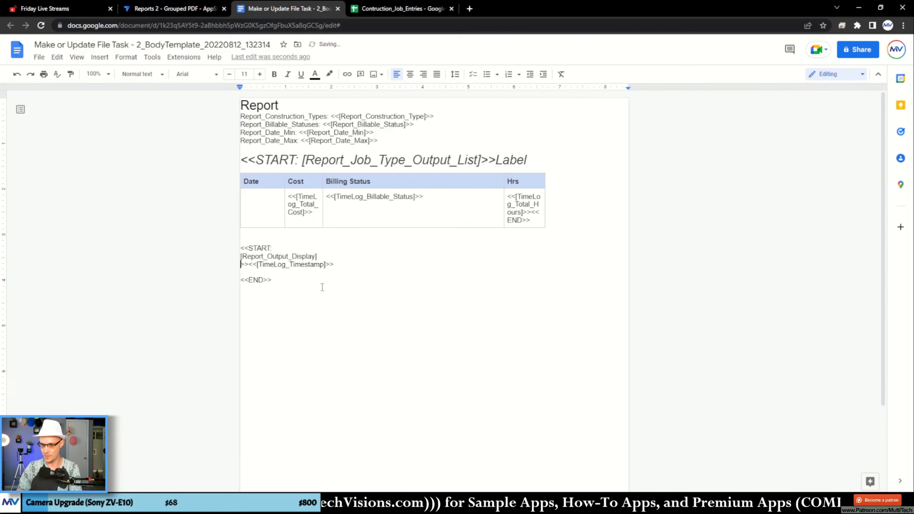
key("Return")
key("Return")
key("Return")
left_click(291, 248)
key("Return")
key("Return")
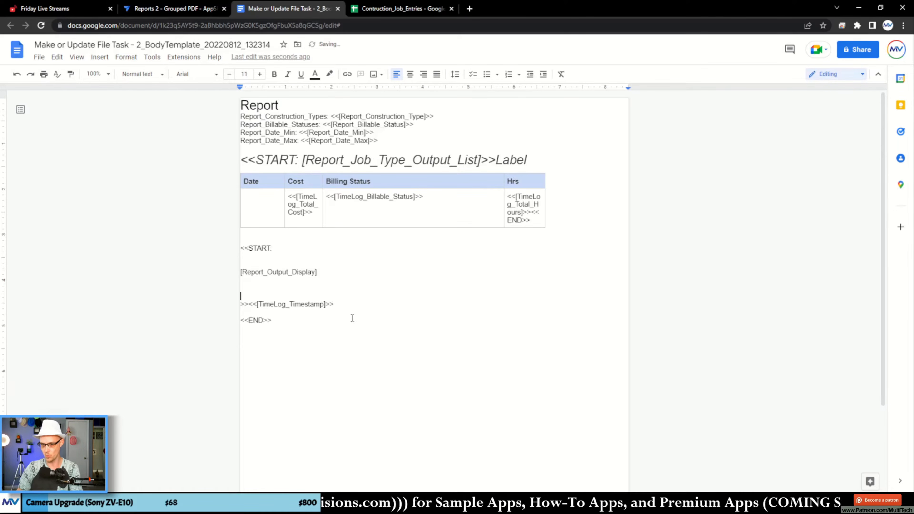
- Enter SELECT( on the blank line directly above [Report_Output_Display]
left_click(282, 247)
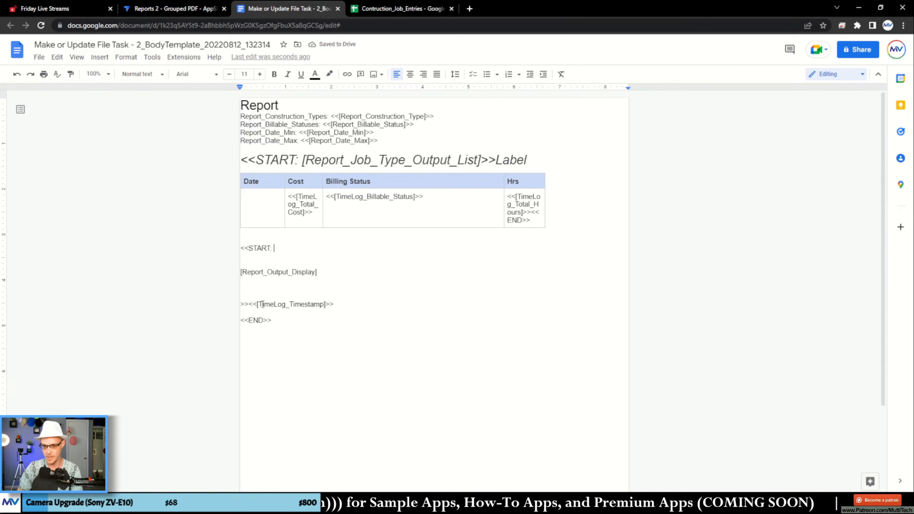
left_click(252, 304)
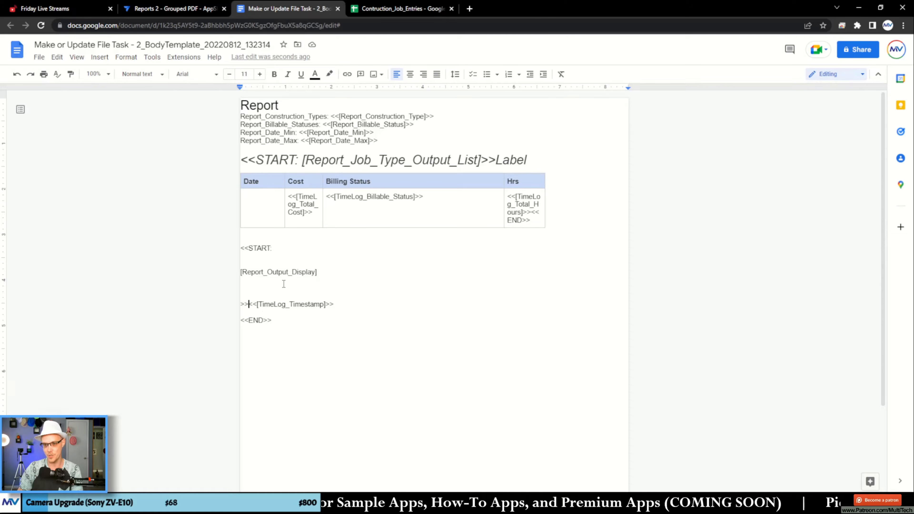
left_click_drag(319, 272, 239, 274)
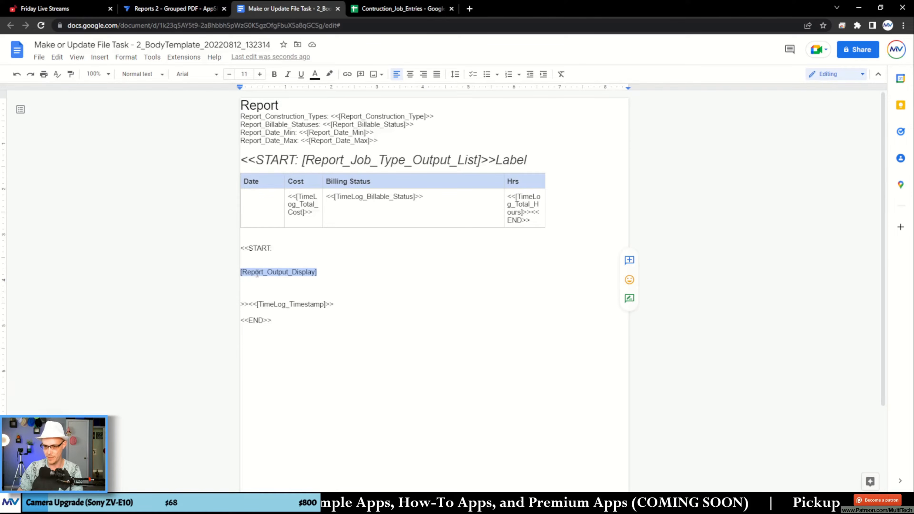
left_click(321, 272)
double_click(300, 272)
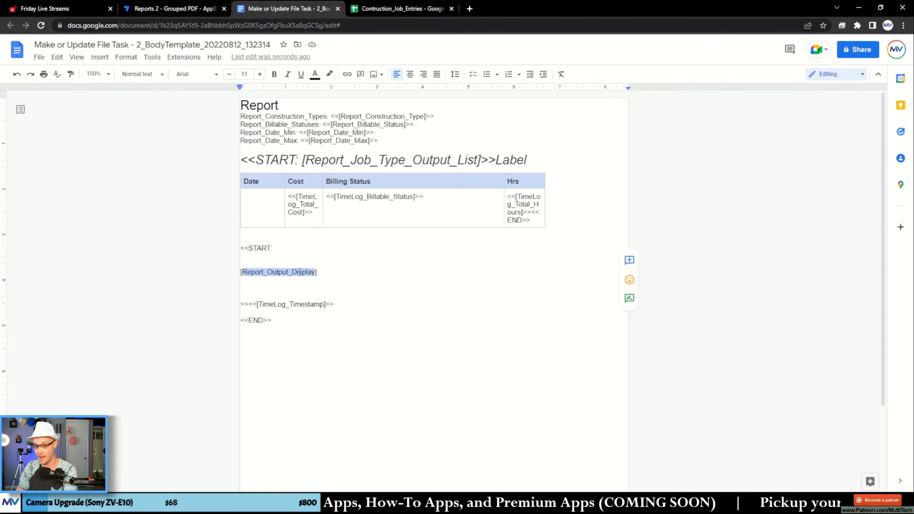
left_click(277, 266)
type("SELECT(")
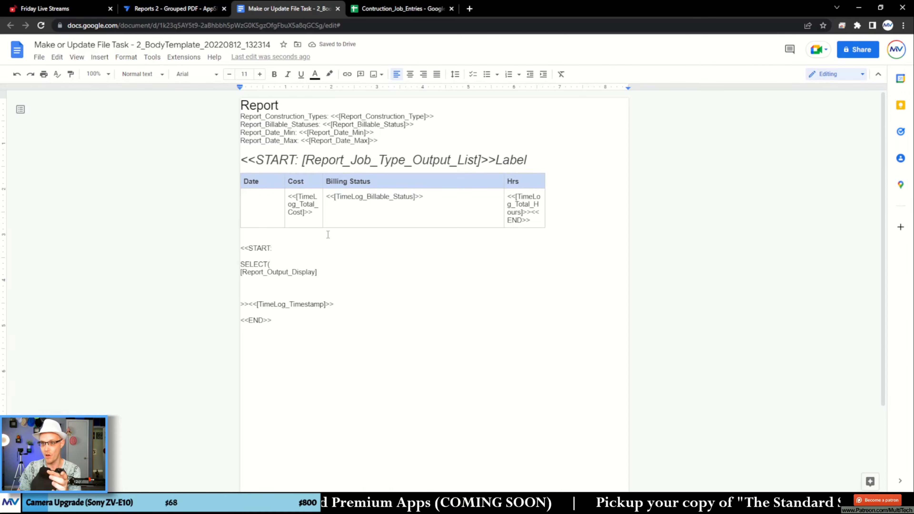
- Copy the sheet name Contruction_Job_Entries from the spreadsheet and paste it after SELECT( in the body template
left_click(393, 10)
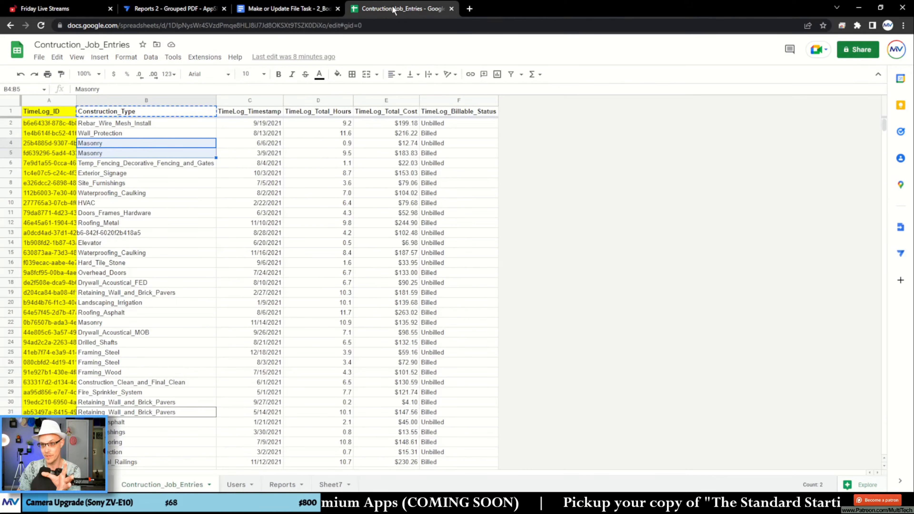
left_click(235, 275)
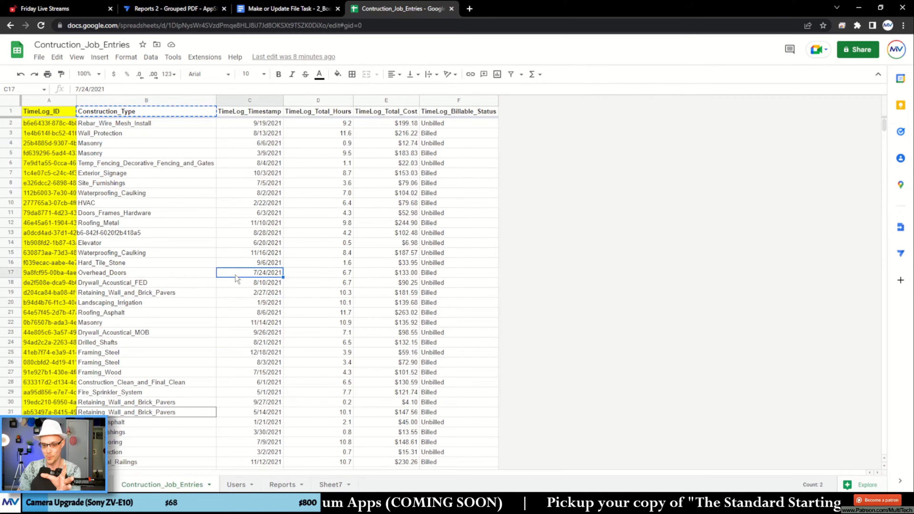
double_click(169, 486)
key("ctrl+c")
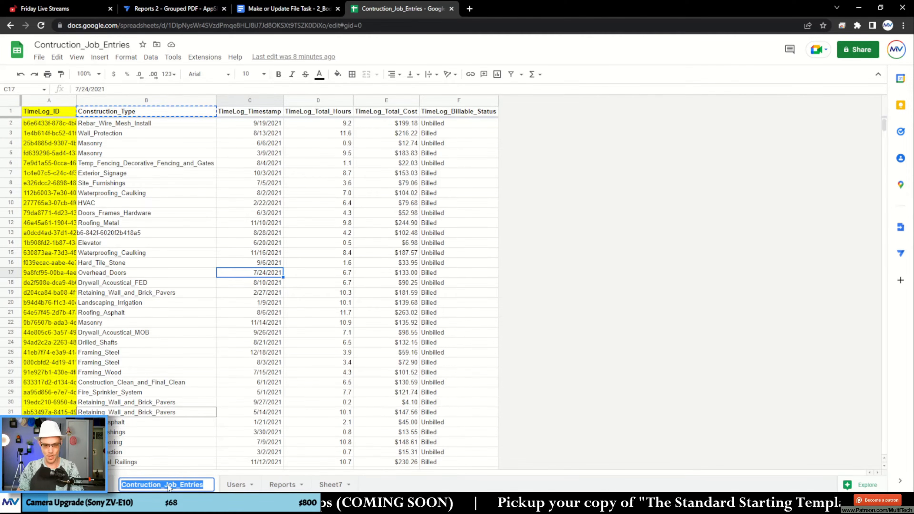
left_click(261, 9)
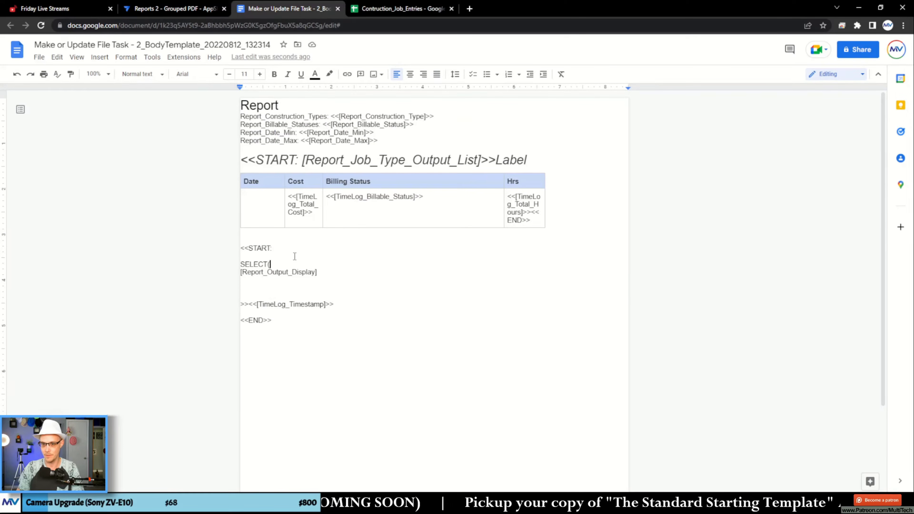
key("ctrl+v")
- Append the key column [TimeLog_ID], copied from the spreadsheet header, to Contruction_Job_Entries as unformatted text, followed by a comma
left_click(392, 8)
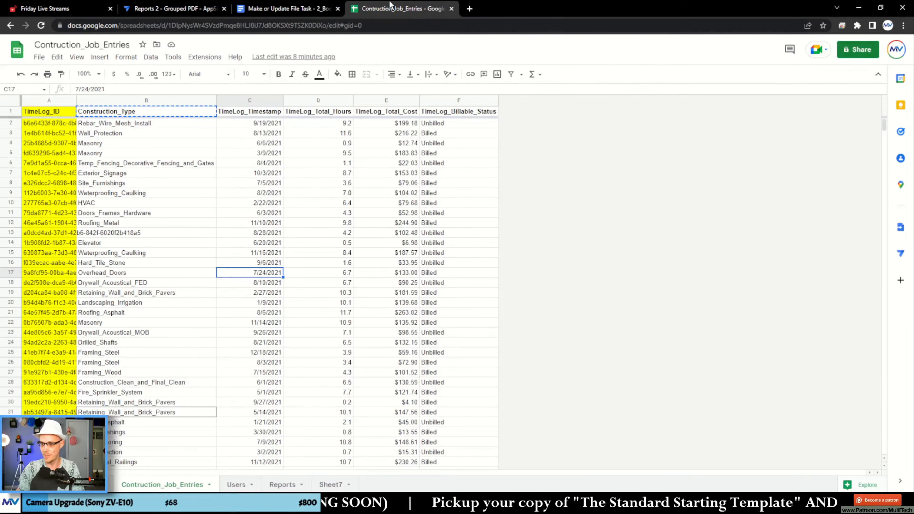
left_click(291, 14)
type("]")
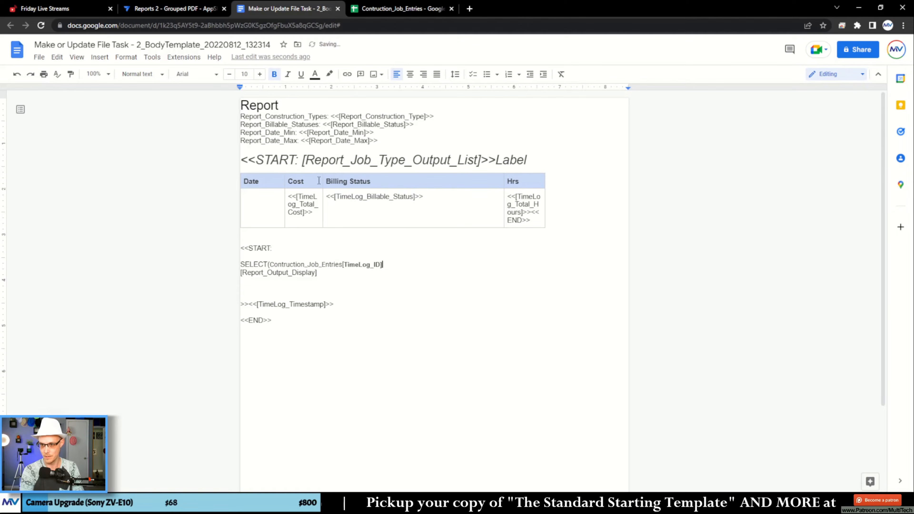
key("BackSpace")
key("BackSpace")
key("BackSpace")
key("BackSpace")
key("BackSpace")
key("BackSpace")
key("BackSpace")
key("BackSpace")
key("BackSpace")
key("BackSpace")
key("BackSpace")
type("TimeLog_ID")
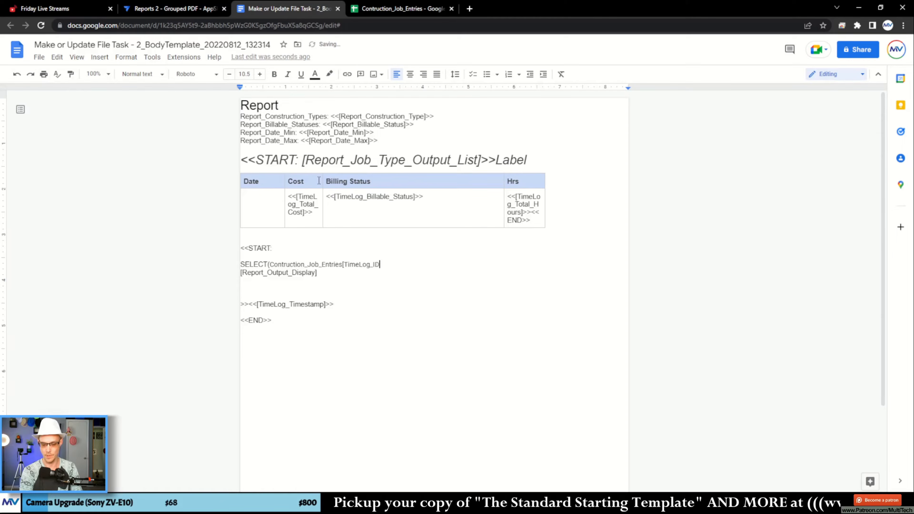
type("], and(")
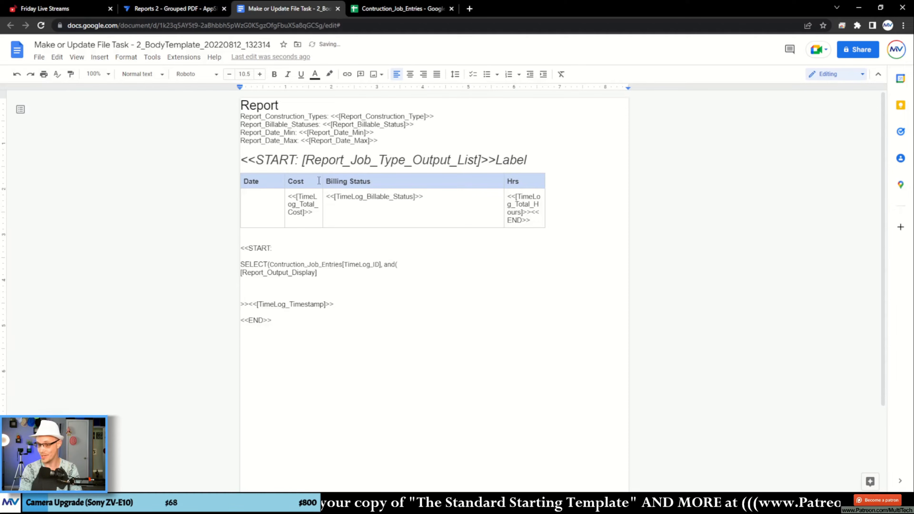
- Open the filter condition with and( and add an empty line beneath it, above [Report_Output_Display]
key("Right")
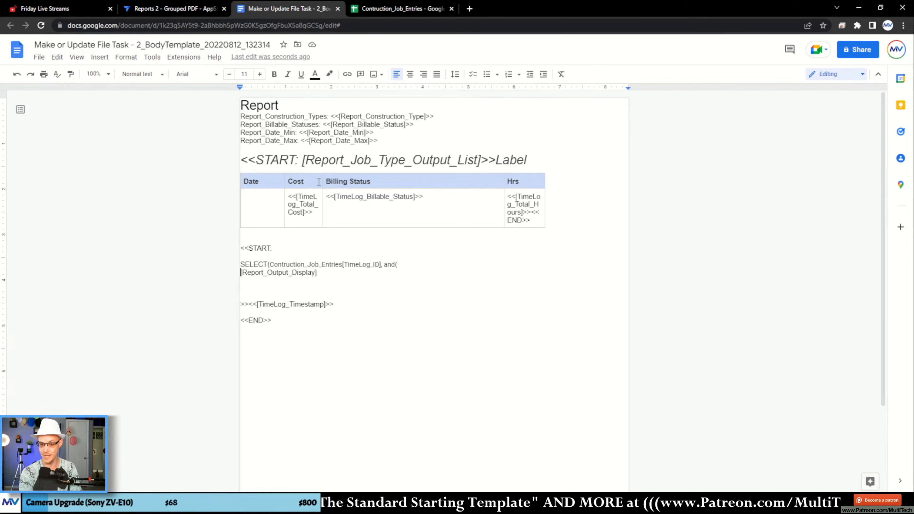
key("Return")
key("Up")
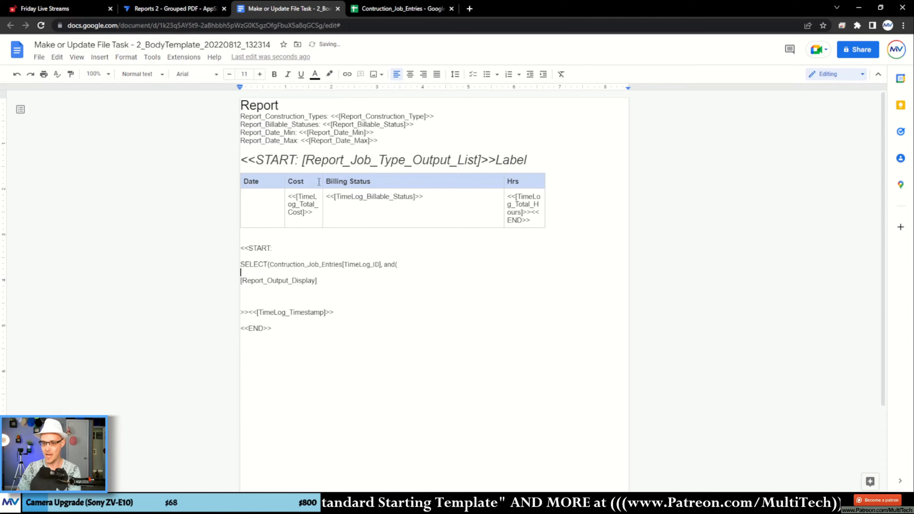
- Write the first condition as in([TimeLog_ID], [Report_Output_Display] on one line, reusing the bracketed column from the SELECT line
double_click(358, 265)
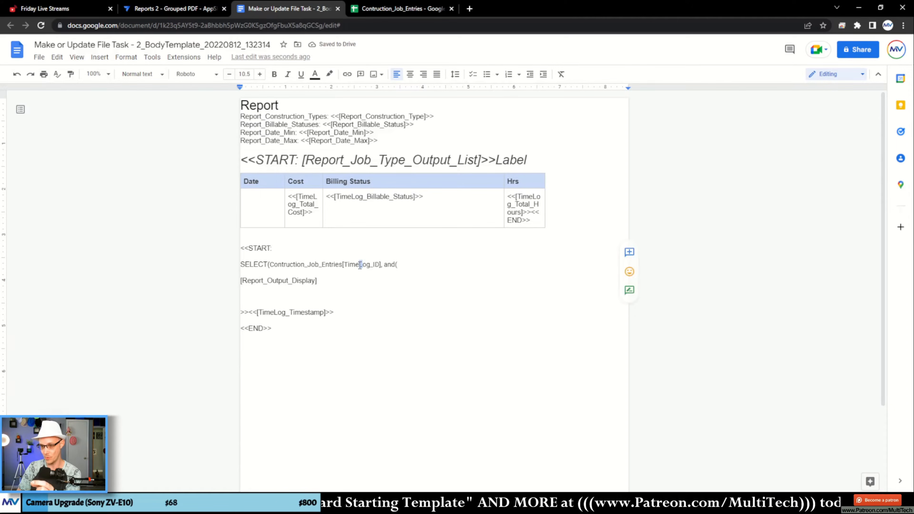
right_click(359, 265)
left_click(392, 270)
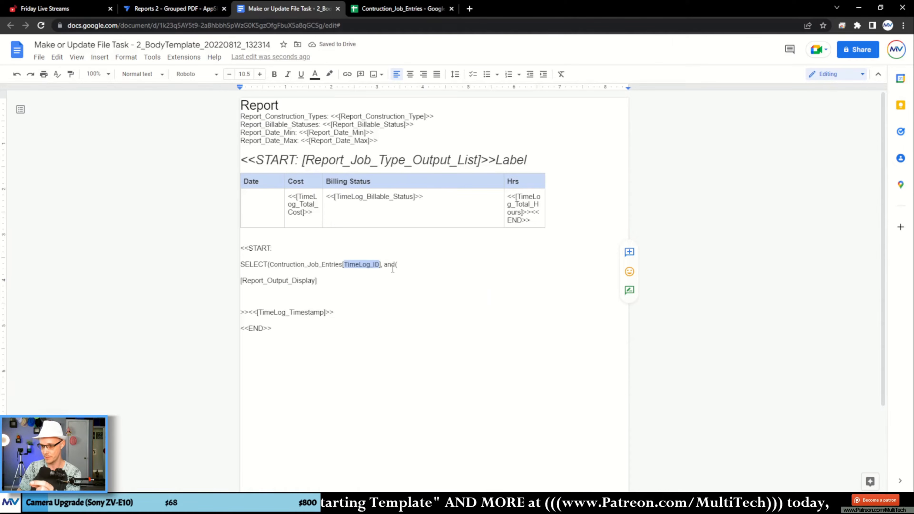
double_click(282, 281)
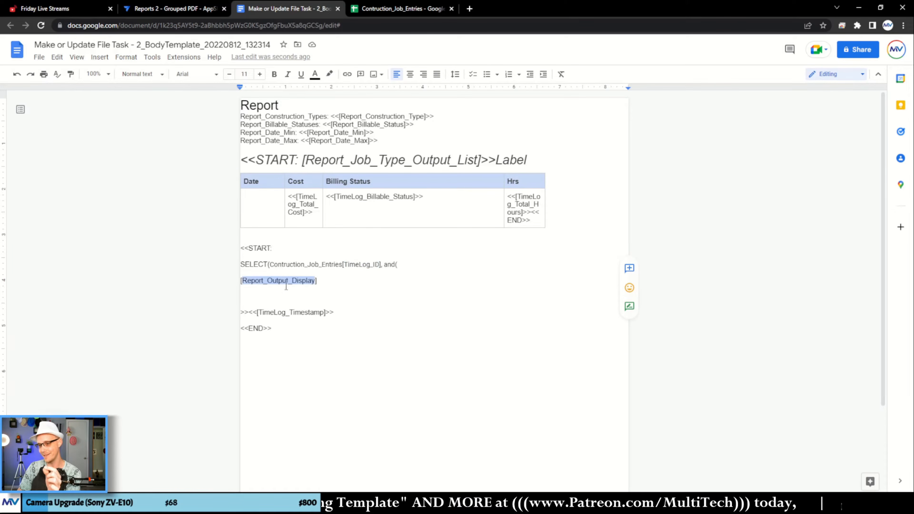
left_click(280, 274)
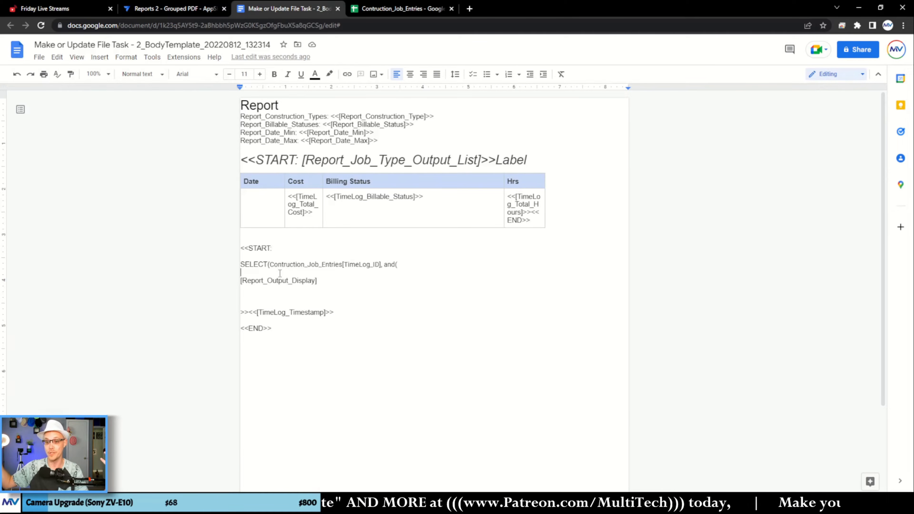
type("in([")
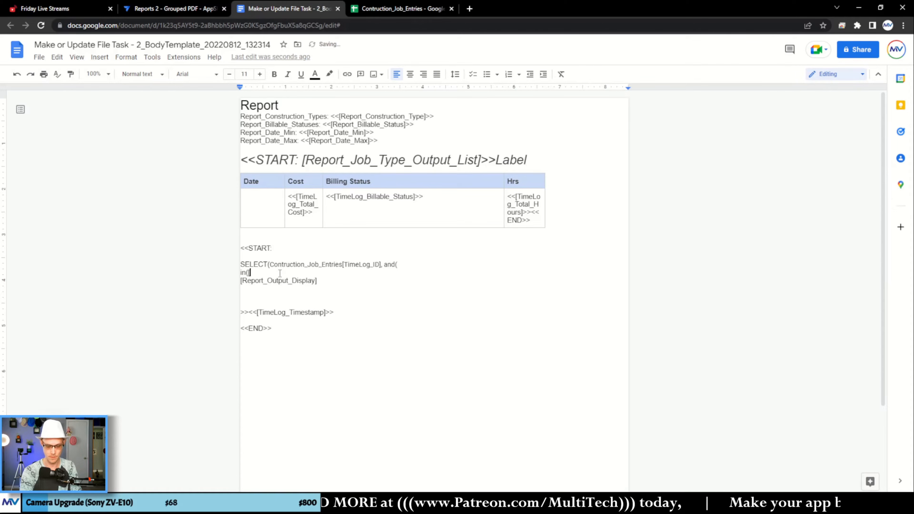
key("ctrl+v")
type(",")
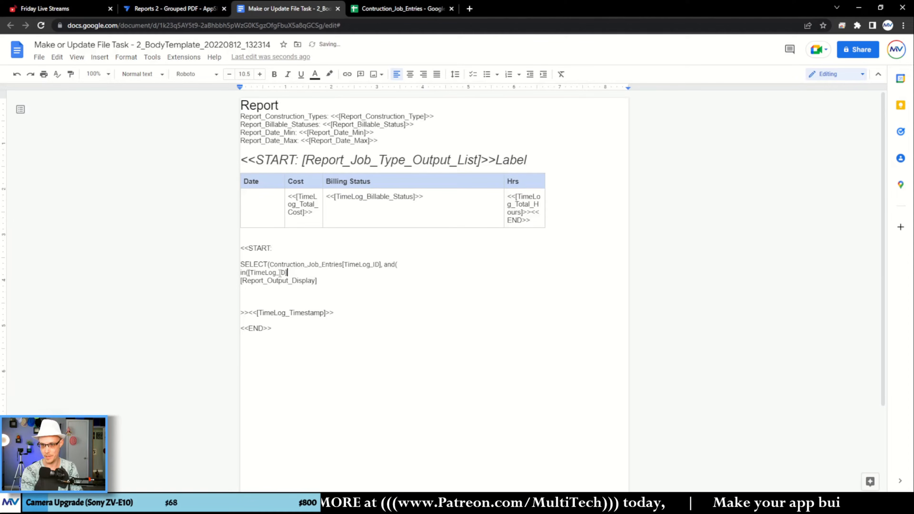
key("Delete")
key("End")
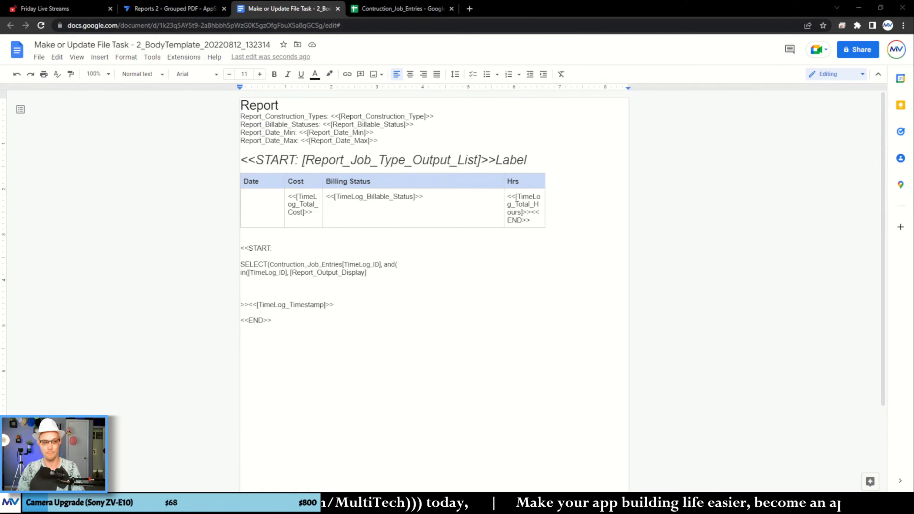
double_click(374, 274)
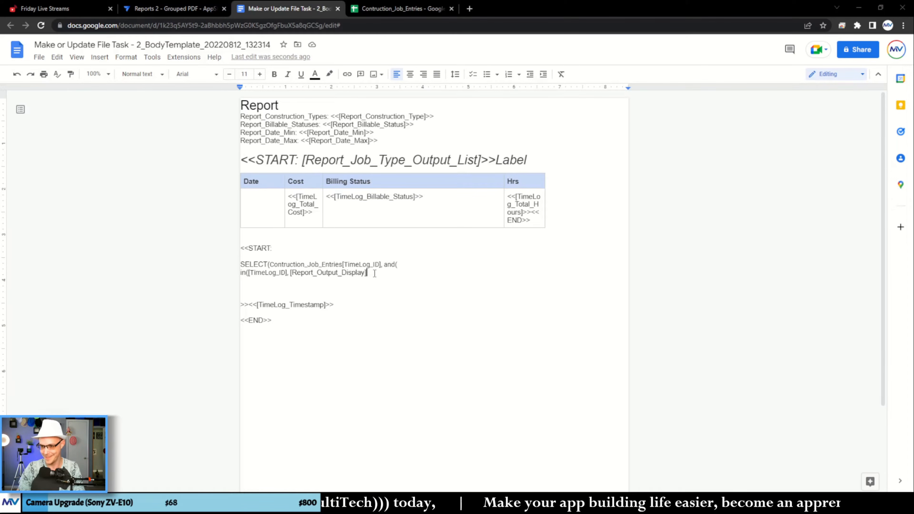
left_click(376, 275)
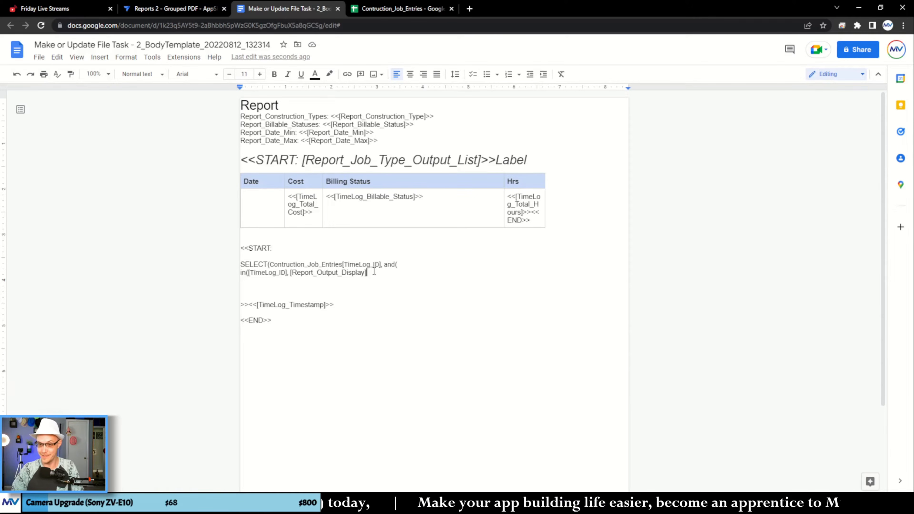
left_click(280, 268)
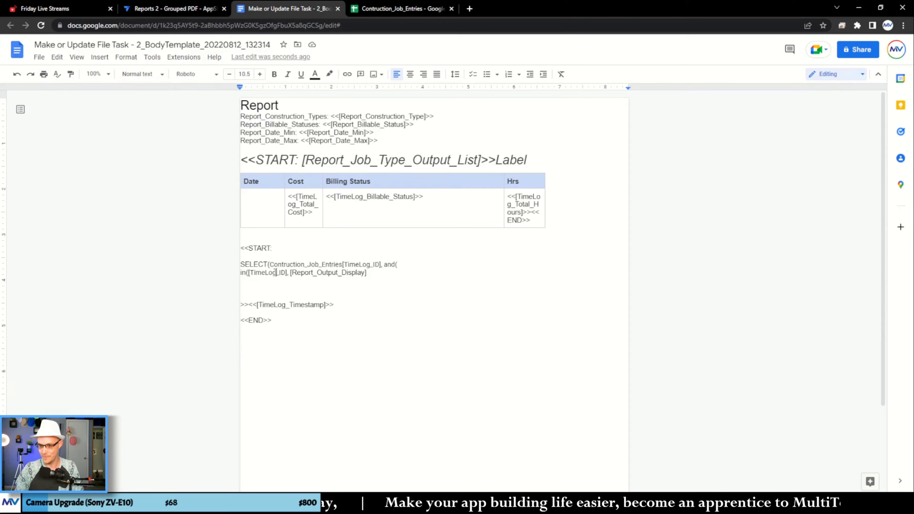
double_click(275, 272)
double_click(287, 265)
left_click_drag(286, 265, 257, 265)
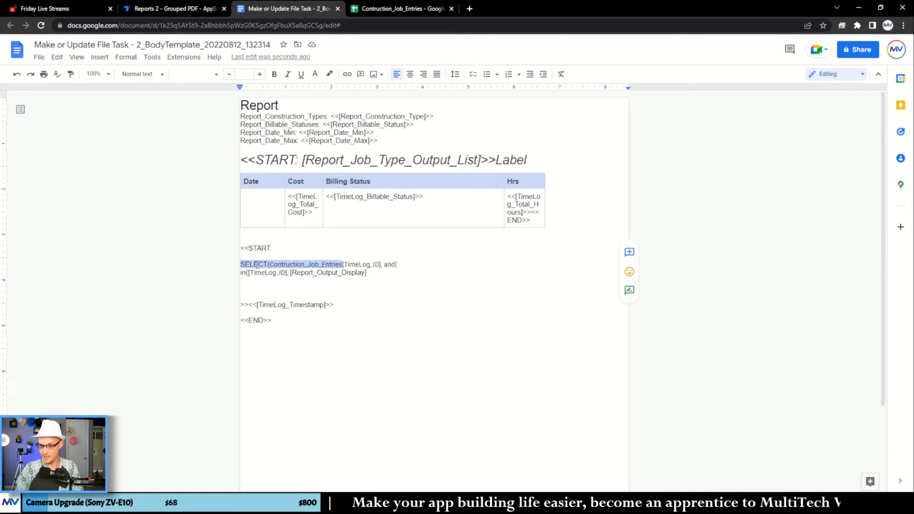
double_click(309, 273)
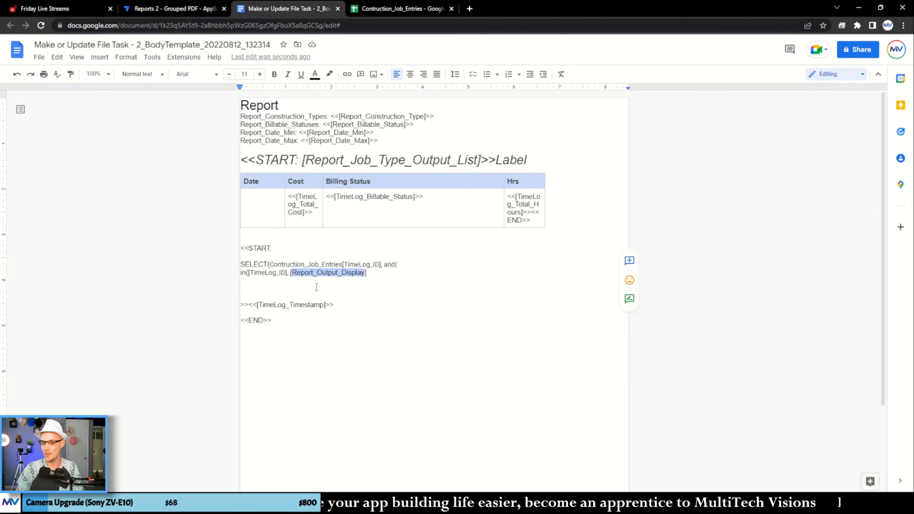
- Close the in( condition after [Report_Output_Display] with a parenthesis and comma, and start a new line beneath it
left_click(371, 272)
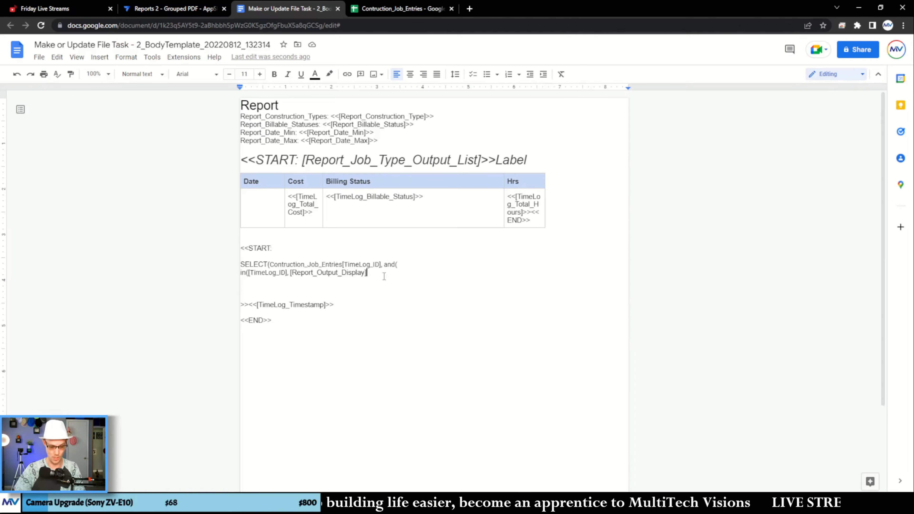
type("),")
key("Return")
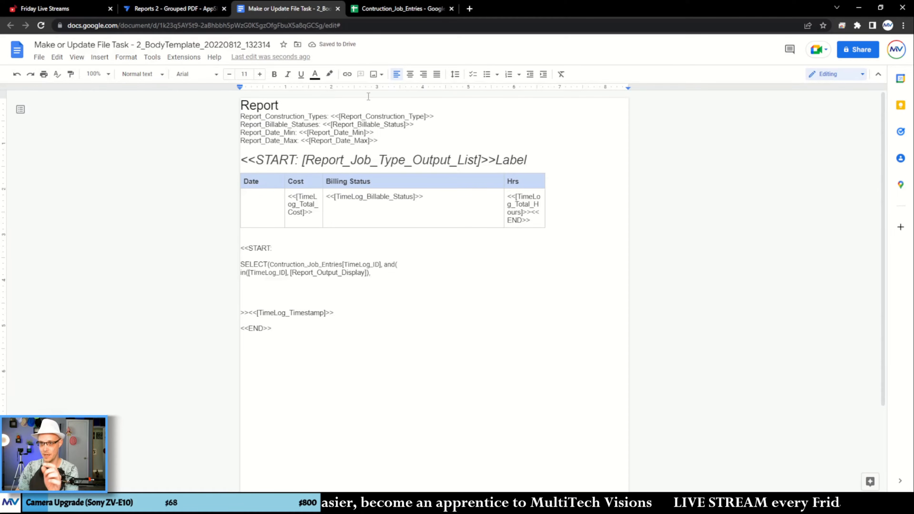
- Copy the Construction_Type header from the Contruction_Job_Entries sheet and paste it unformatted as [Construction_Type] on the new condition line
left_click(420, 10)
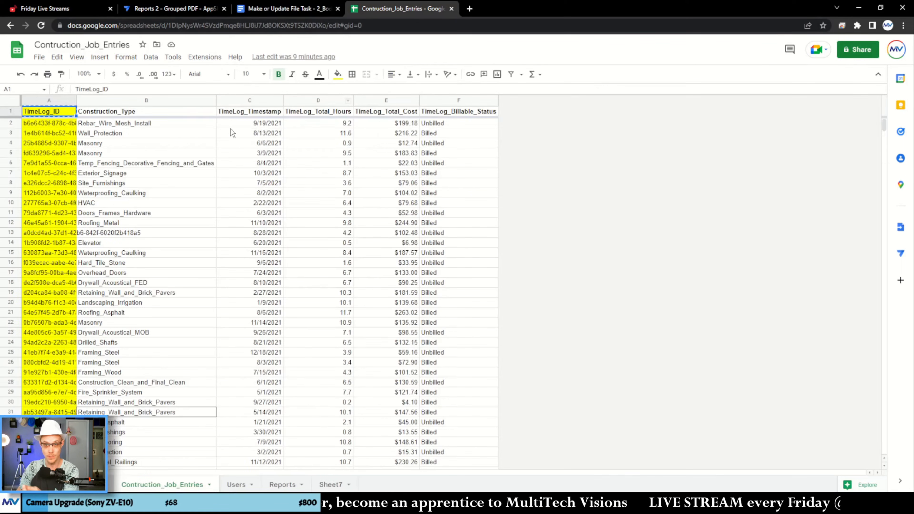
left_click(148, 114)
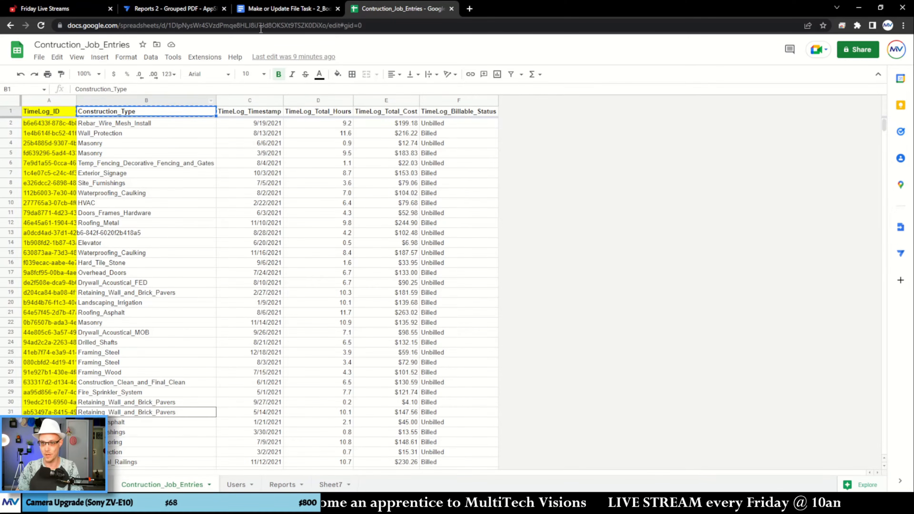
left_click(284, 9)
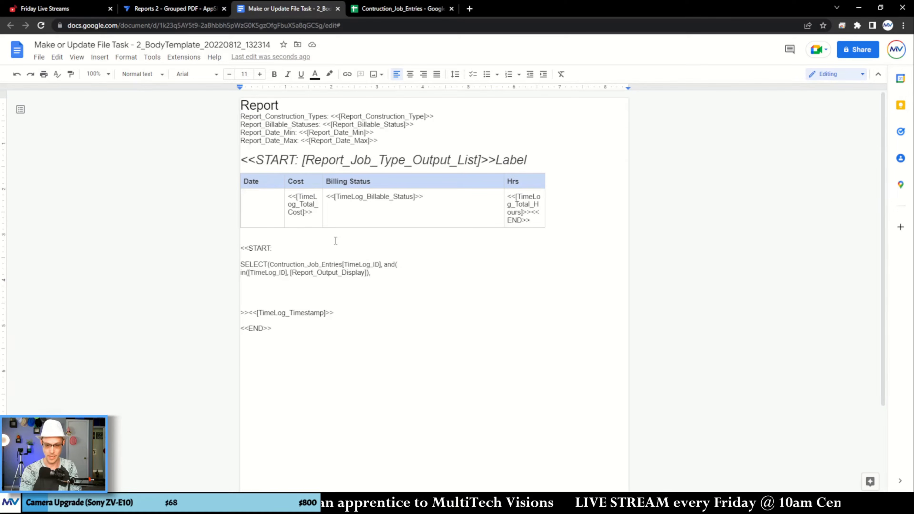
key("ctrl+v")
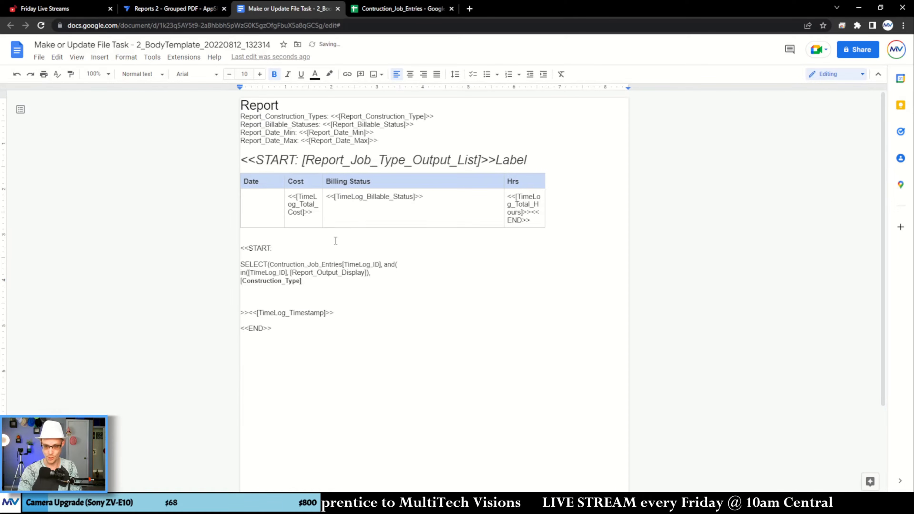
key("ctrl+z")
key("ctrl+shift+v")
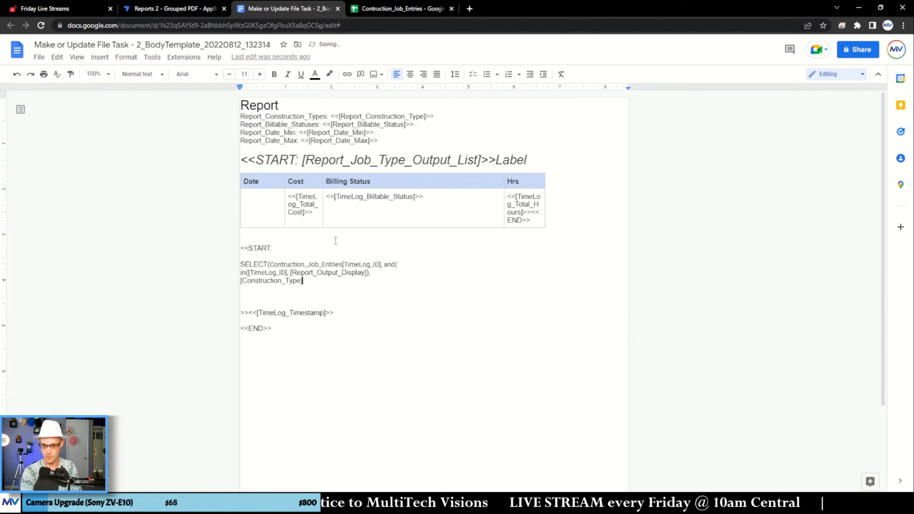
- Continue the second condition after [Construction_Type] with = [_thisrow-1]. to reference the outer loop's row
type("= ")
type("[_thisrow")
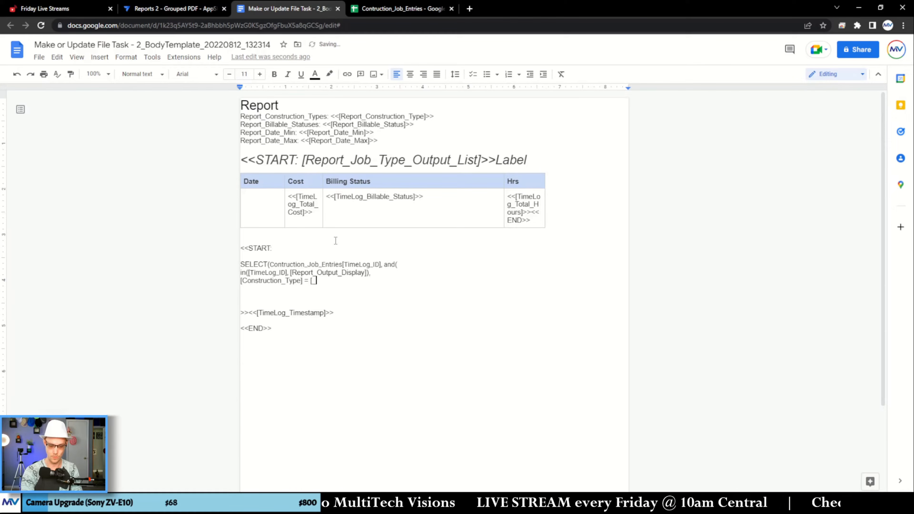
type("-1]")
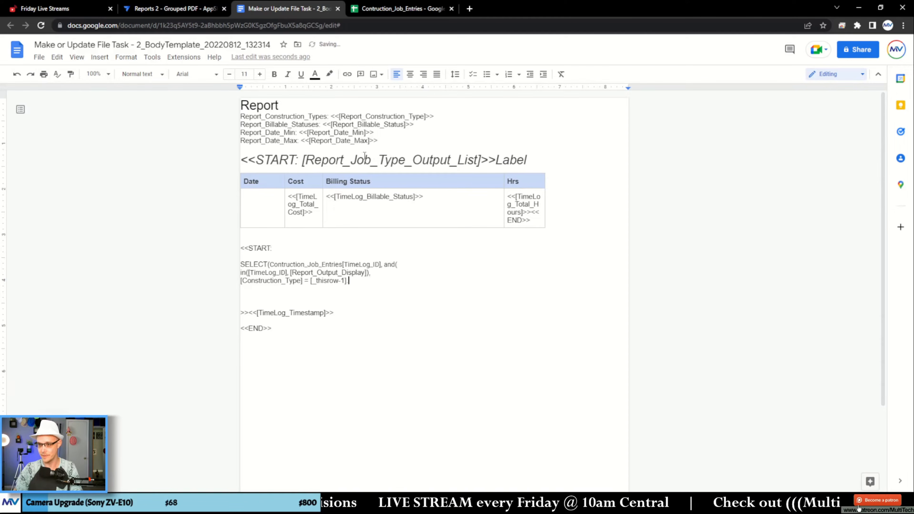
- Copy the Construction_Type header from the Job_Types sheet and append it unformatted as [Construction_Type] after [_thisrow-1]. in the template
double_click(455, 166)
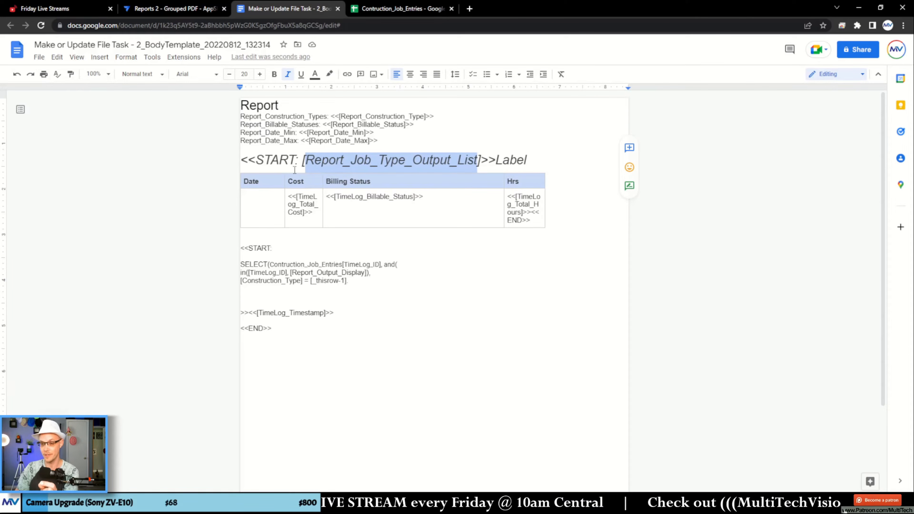
left_click(382, 9)
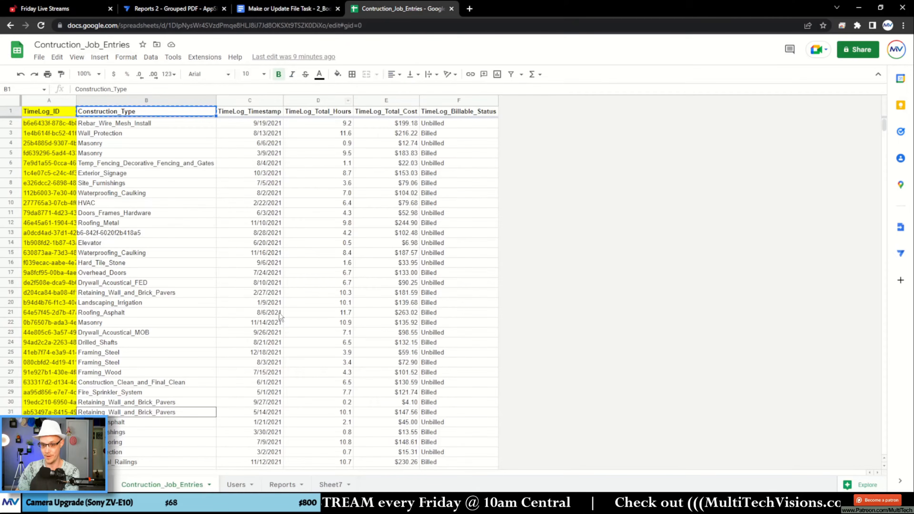
left_click(89, 484)
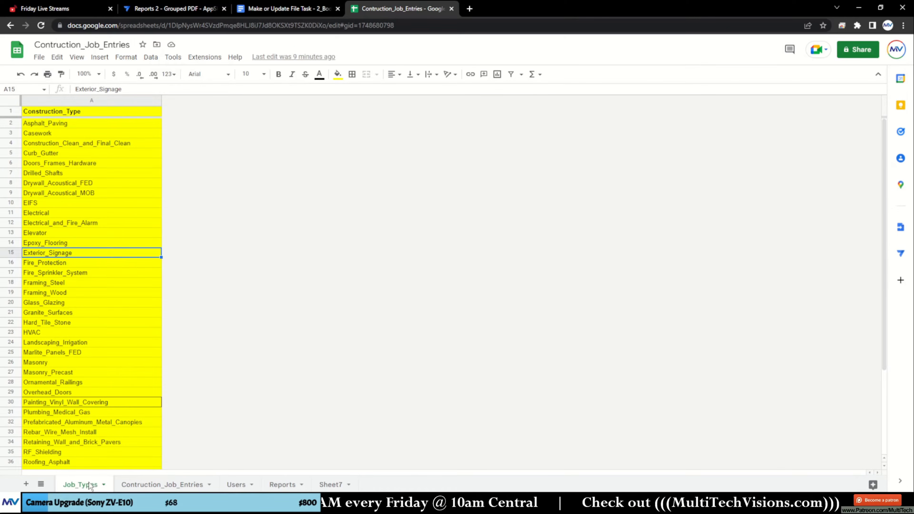
left_click(96, 113)
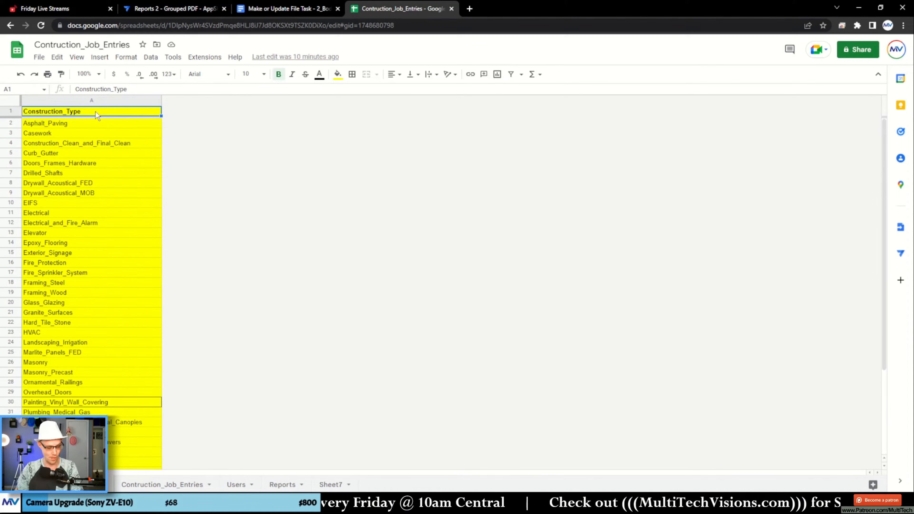
left_click(263, 11)
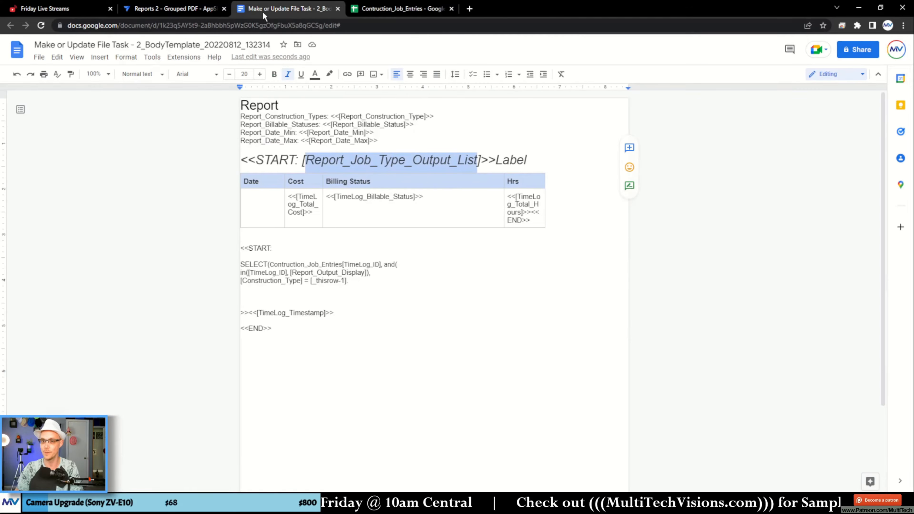
left_click(361, 282)
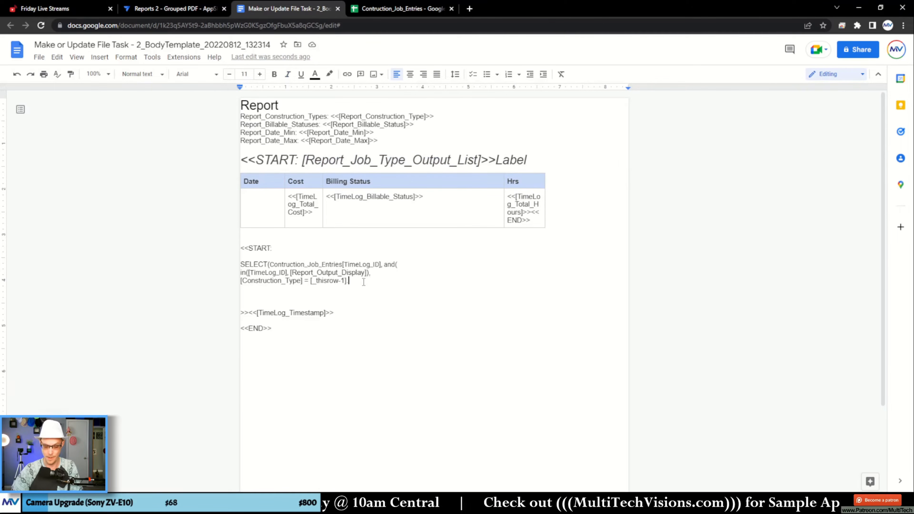
type("[Construction_Type]")
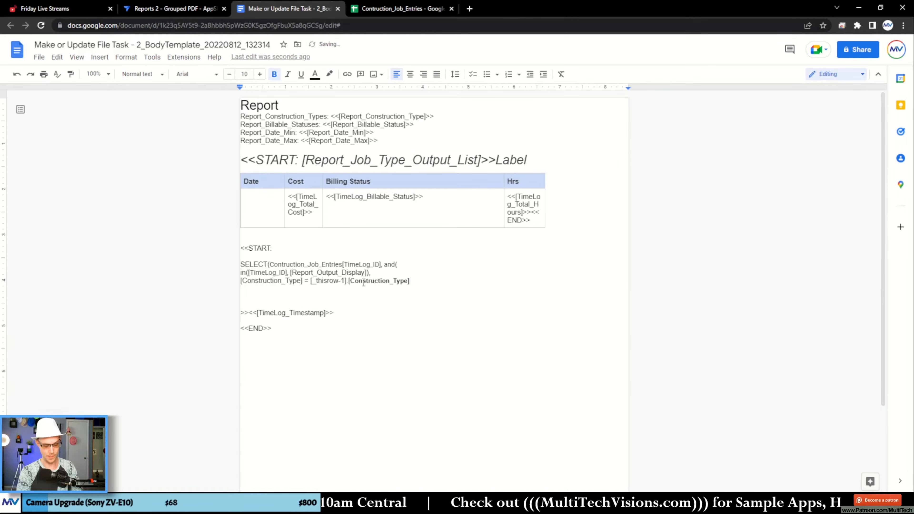
key("ctrl+z")
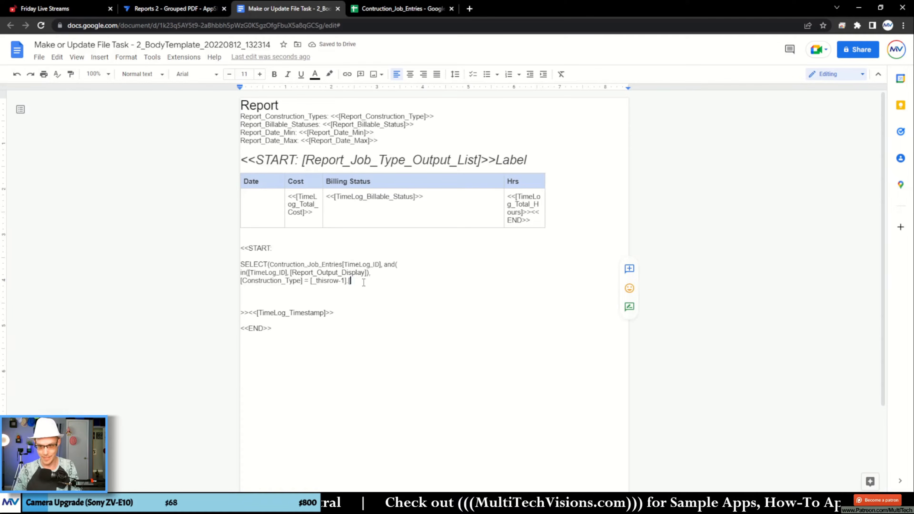
type("Construction_Type")
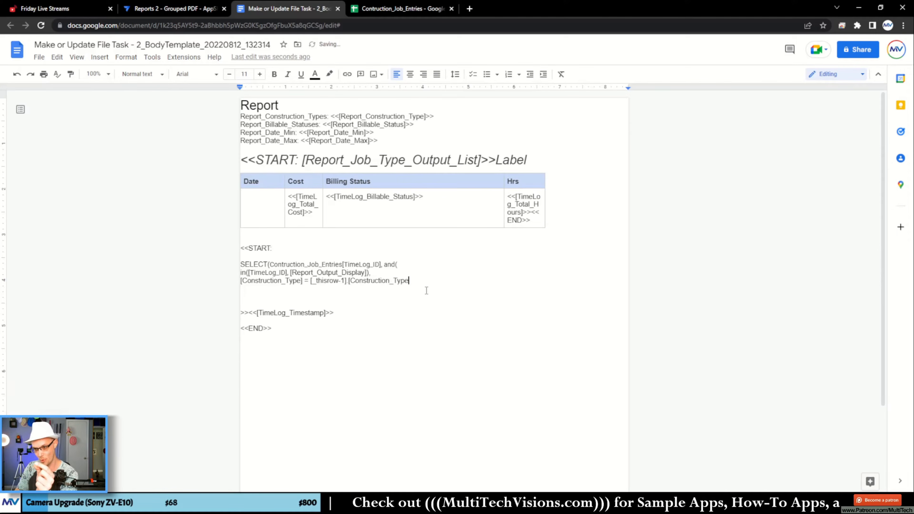
type("]")
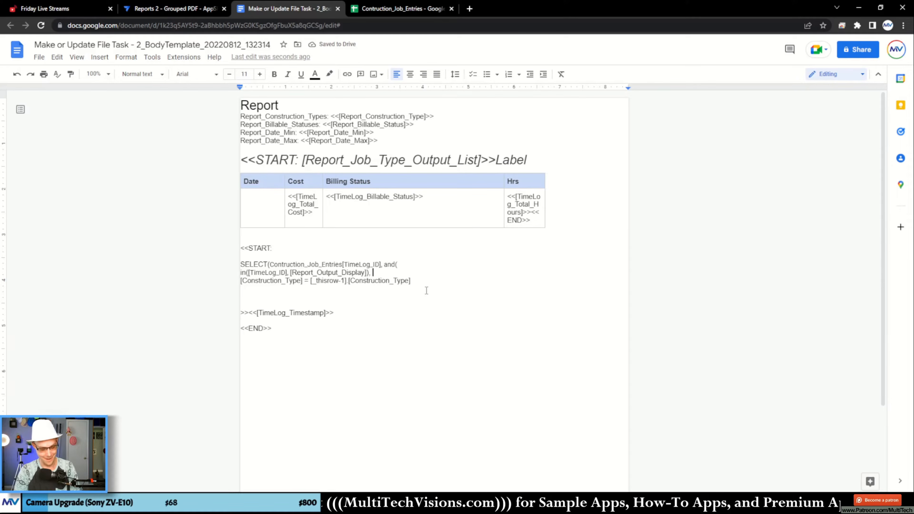
- Insert [_thisrow]. directly before [Report_Output_Display] in the in( condition
key("Up")
key("ctrl+Left")
key("ctrl+Left")
key("ctrl+Left")
key("ctrl+Left")
key("ctrl+Left")
key("ctrl+Left")
key("ctrl+Right")
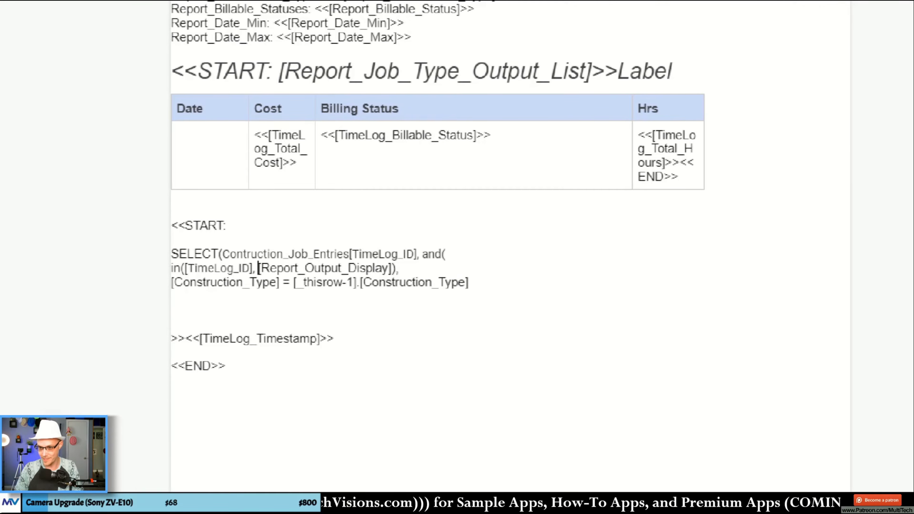
left_click(314, 295)
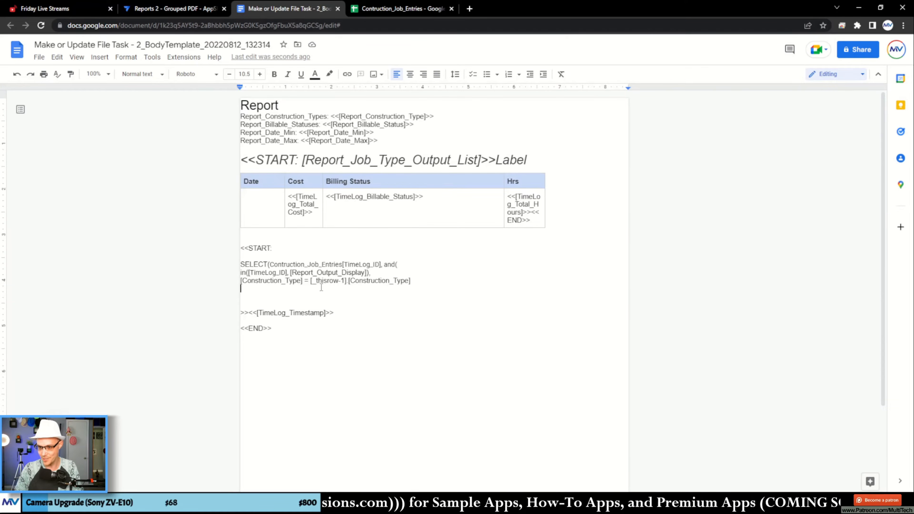
left_click(290, 272)
type("[_")
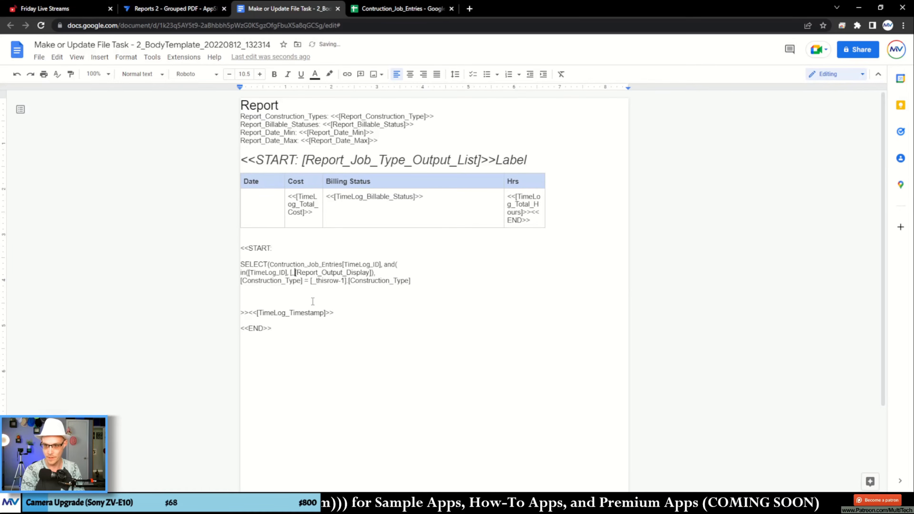
type("thisrow]")
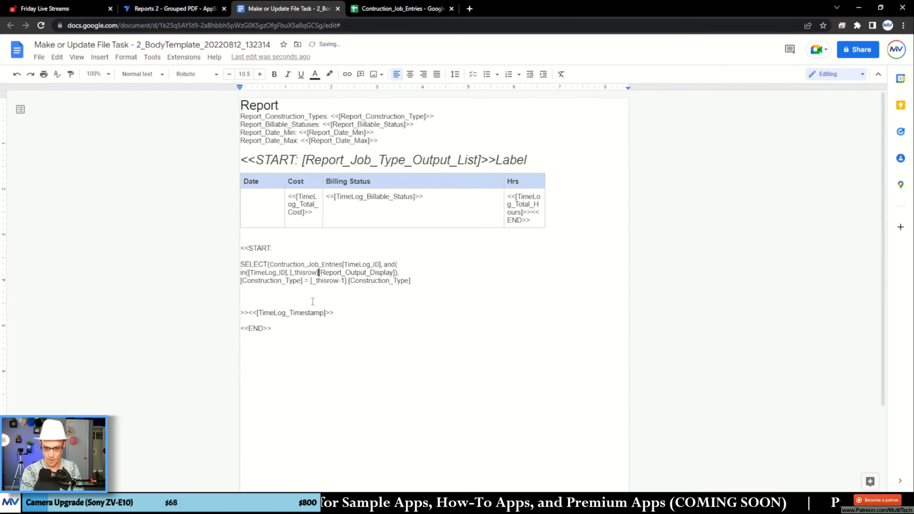
type(".")
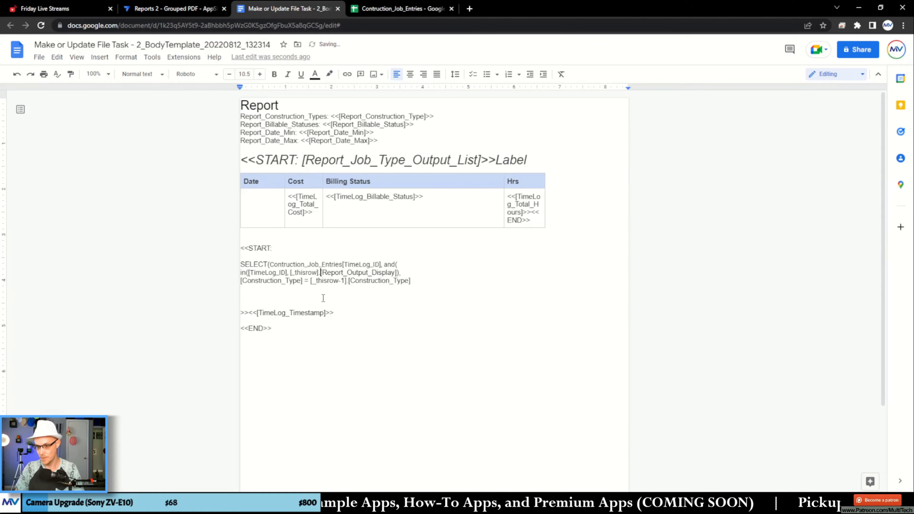
triple_click(309, 273)
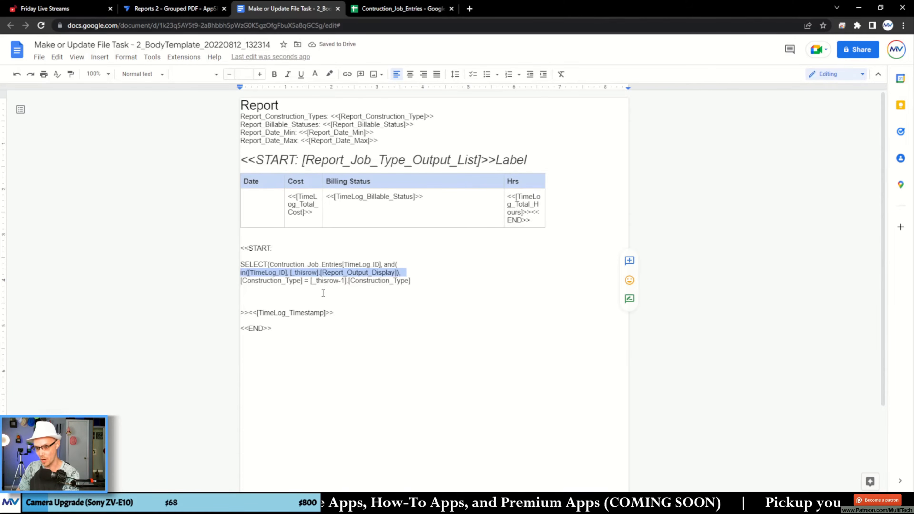
left_click(316, 280)
double_click(309, 272)
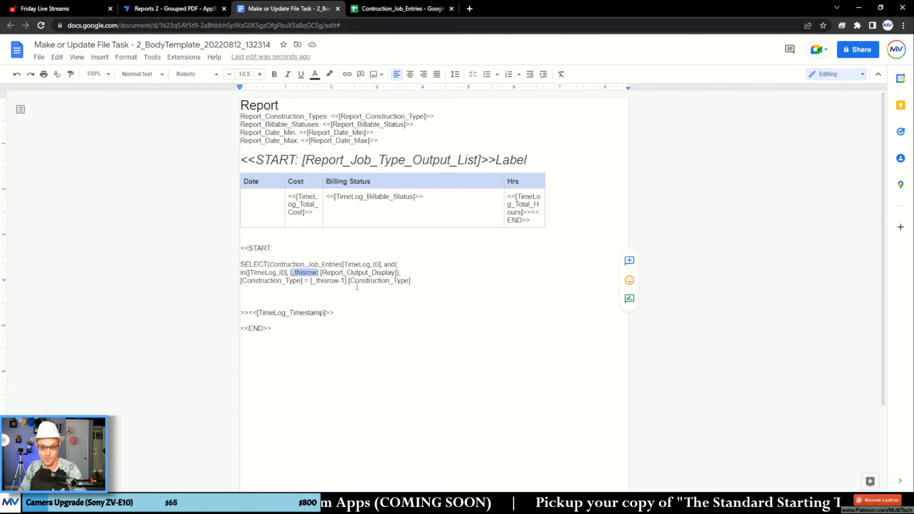
left_click_drag(338, 281, 345, 281)
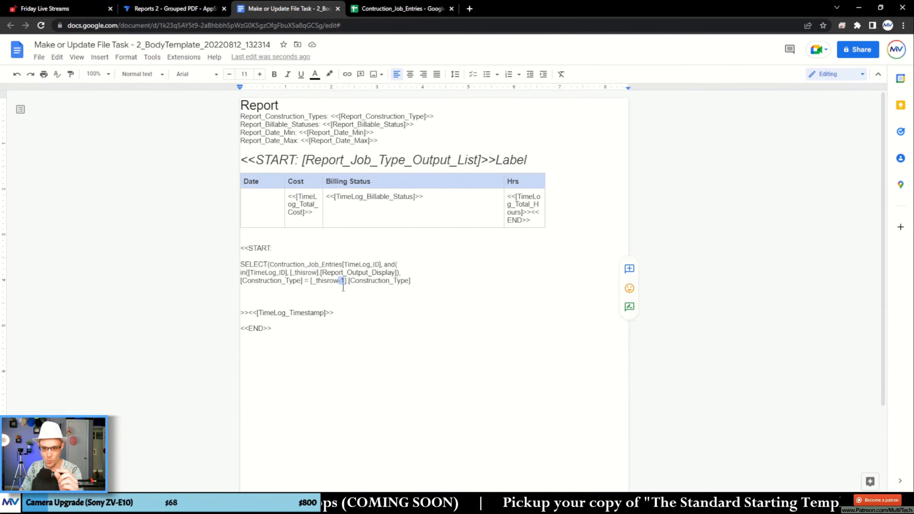
- Close the and( and SELECT( expressions with )) on the line below the Construction_Type condition
left_click(328, 292)
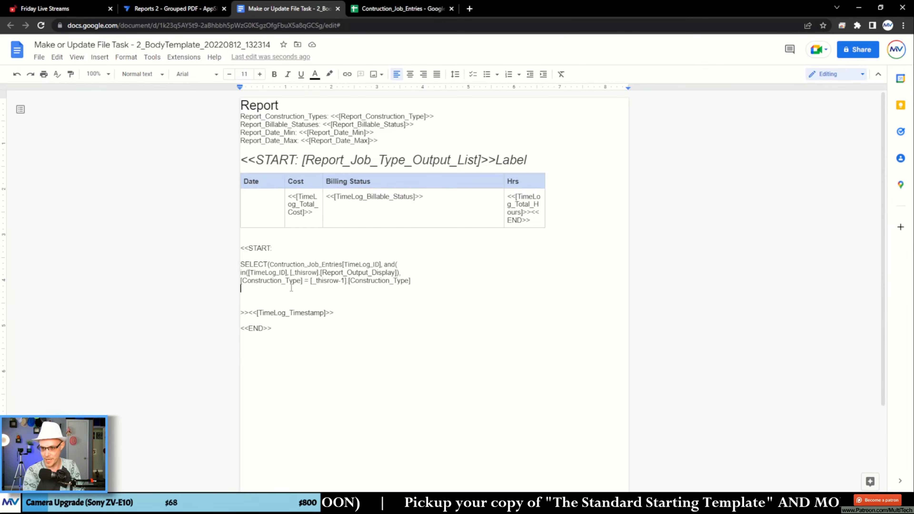
type("))")
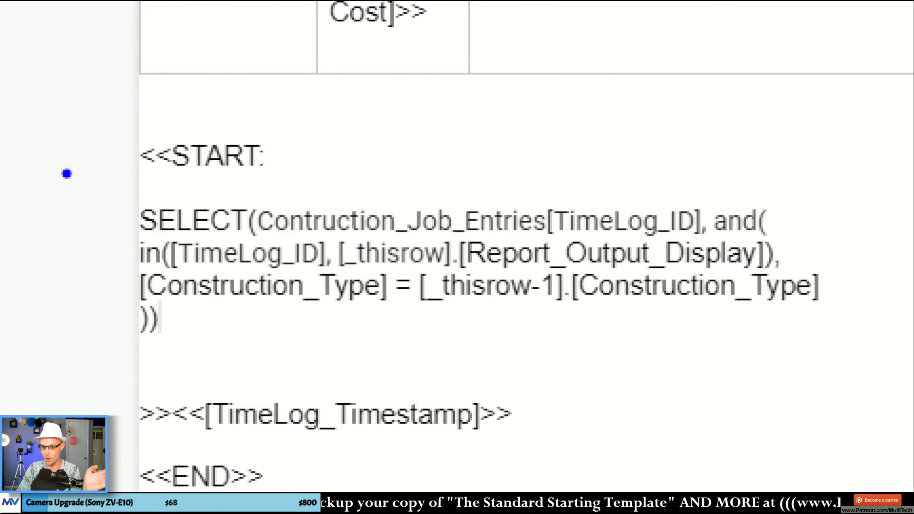
mouse_move(166, 201)
left_mouse_down()
mouse_move(445, 194)
mouse_move(715, 205)
left_mouse_up()
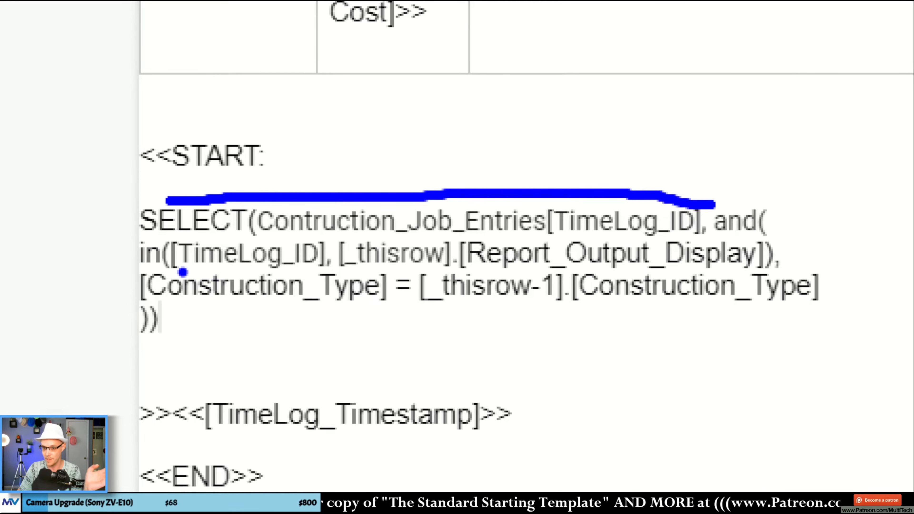
left_click_drag(182, 271, 318, 272)
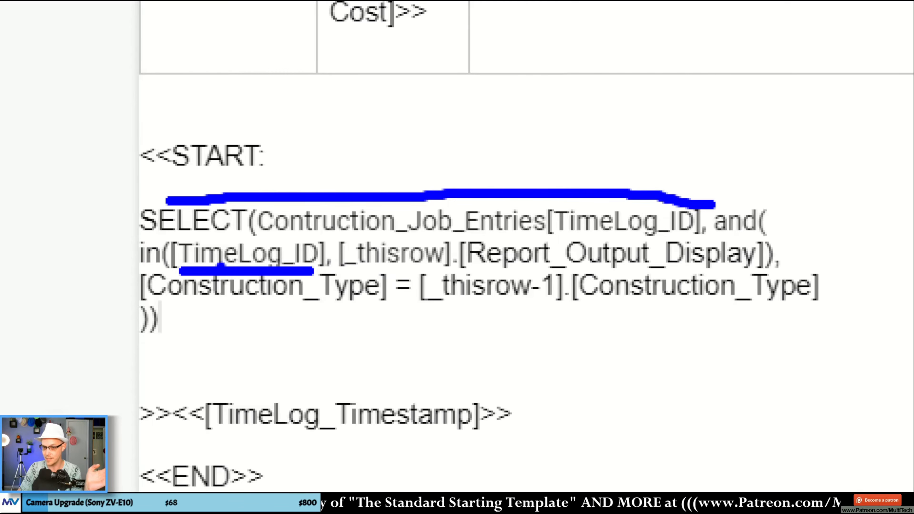
left_click_drag(125, 239, 141, 256)
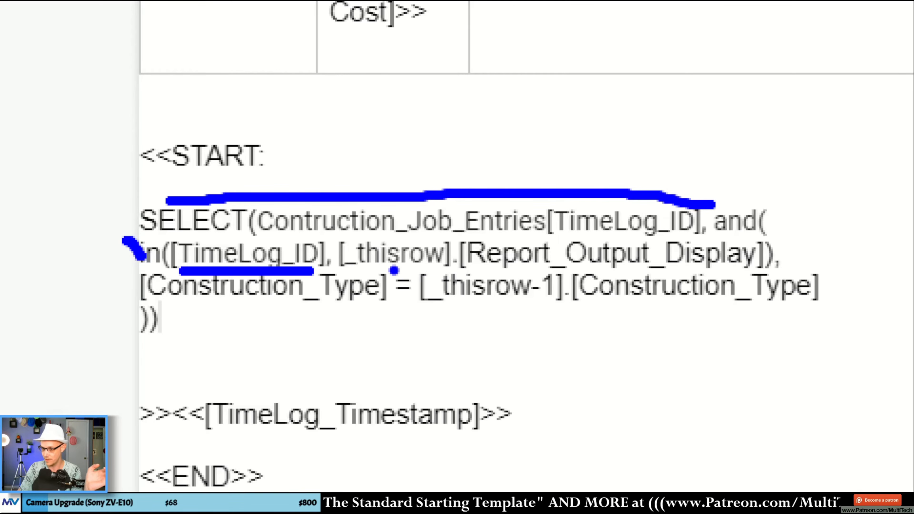
left_click_drag(395, 269, 487, 269)
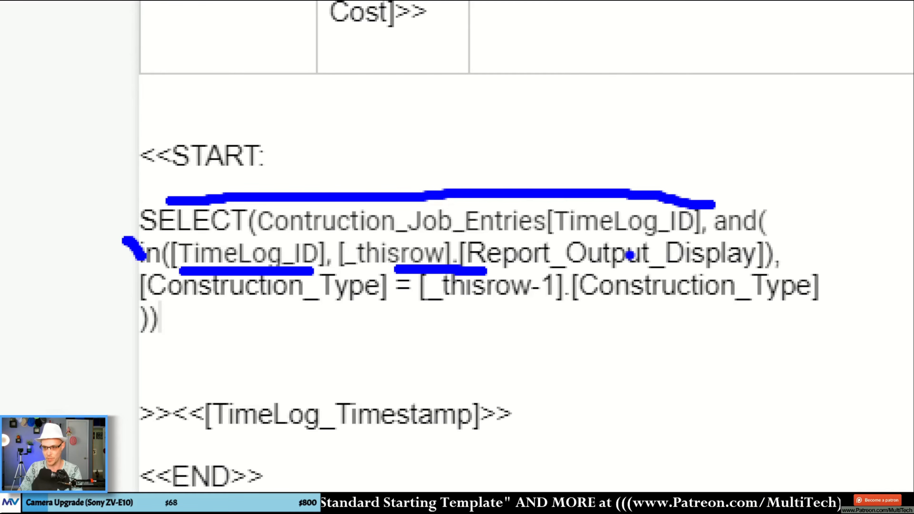
left_click_drag(160, 301, 360, 303)
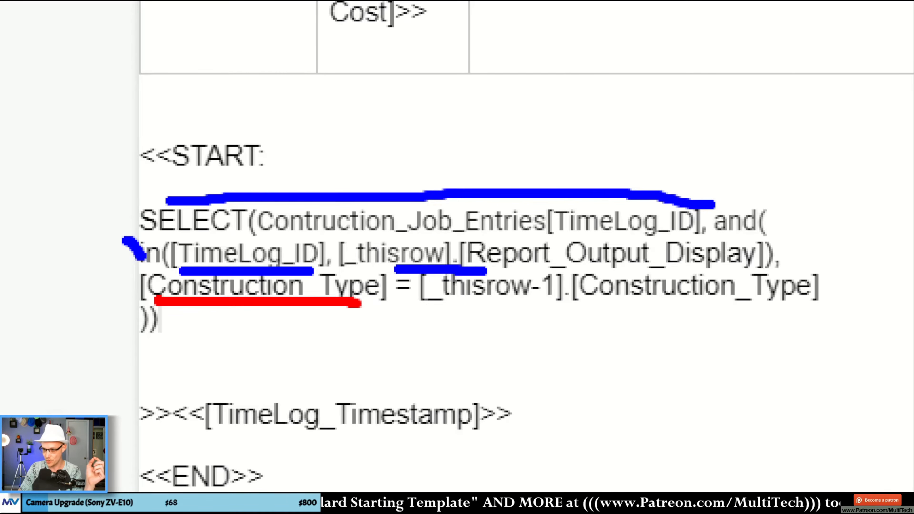
left_click_drag(437, 305, 572, 310)
mouse_move(636, 316)
left_mouse_down()
mouse_move(778, 312)
mouse_move(772, 315)
left_mouse_up()
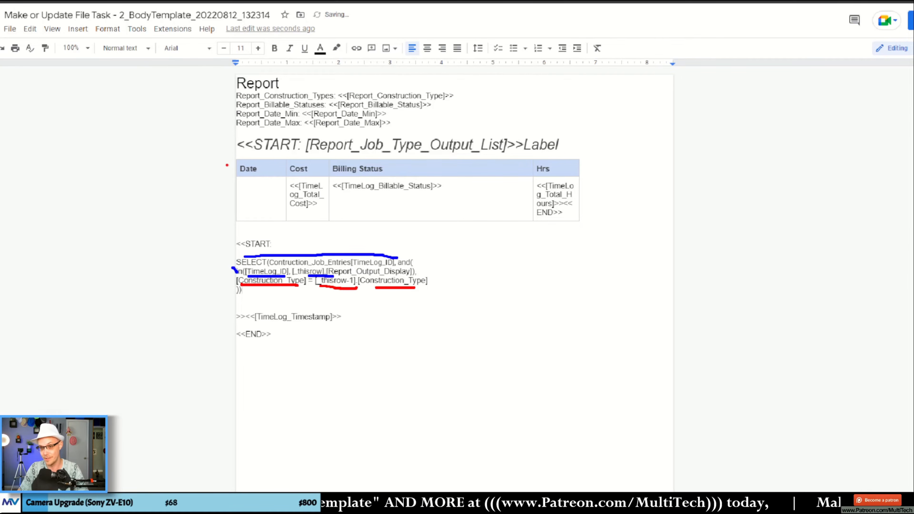
mouse_move(263, 134)
left_mouse_down()
mouse_move(277, 134)
mouse_move(237, 147)
mouse_move(306, 152)
left_mouse_up()
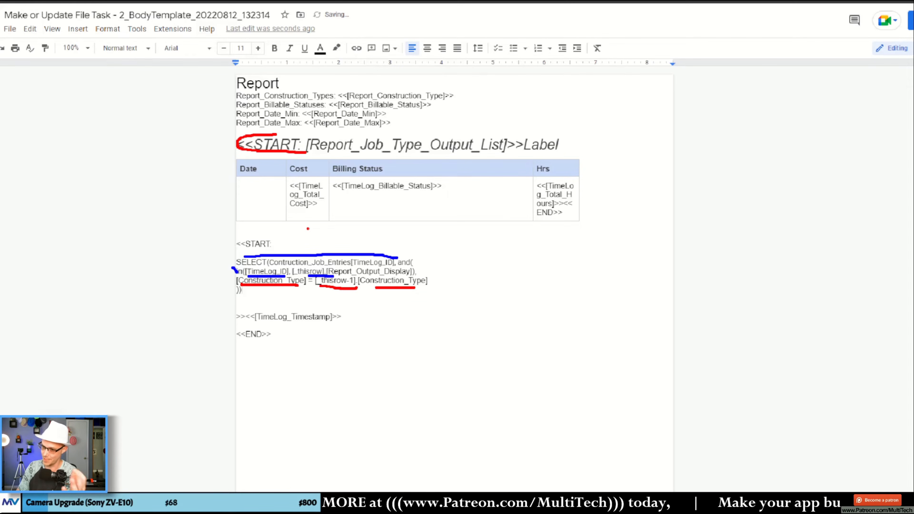
key("Escape")
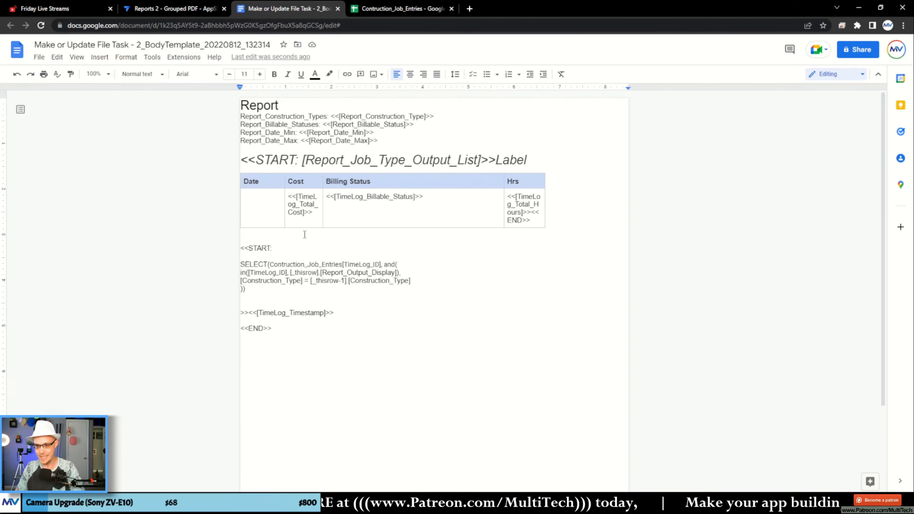
- Join the SELECT expression onto the <<START: line and remove the blank lines between its closing )) and >><<[TimeLog_Timestamp]>>
left_click(282, 245)
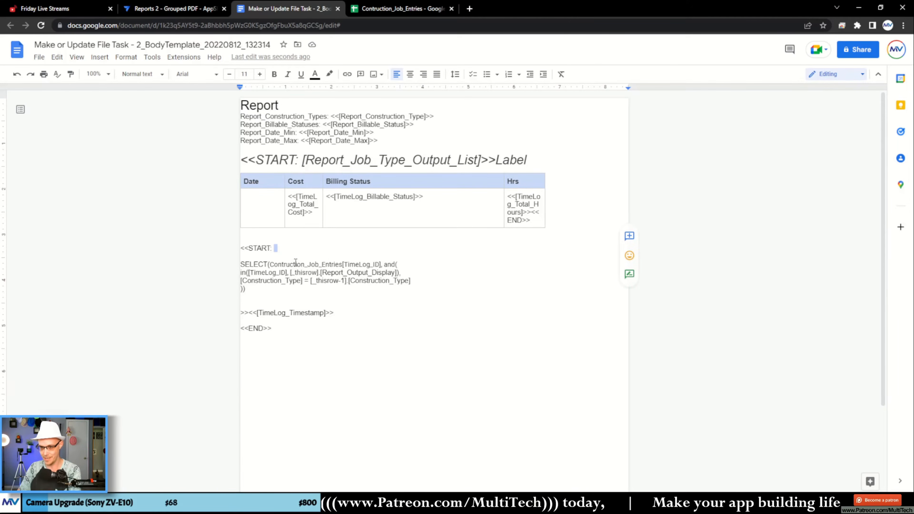
key("Delete")
key("Delete")
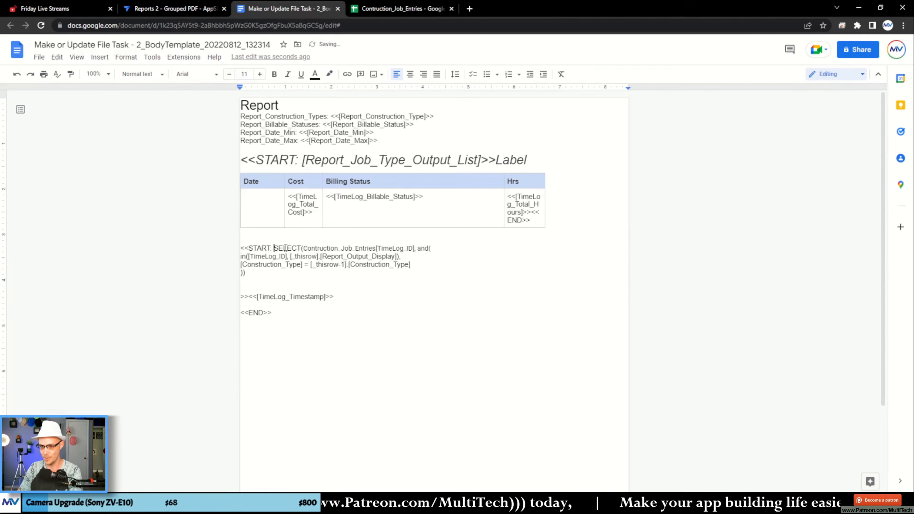
left_click(273, 272)
key("Delete")
key("Delete")
key("Delete")
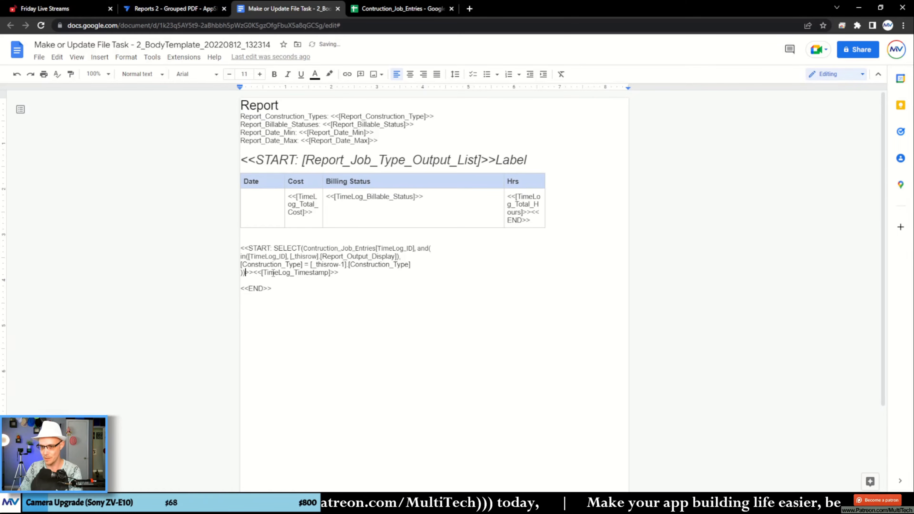
- Move the complete inner START expression with <<[TimeLog_Timestamp]>> into the empty Date cell and delete the blank lines above the outer <<END>>
left_click(340, 272)
left_click_drag(340, 273, 245, 196)
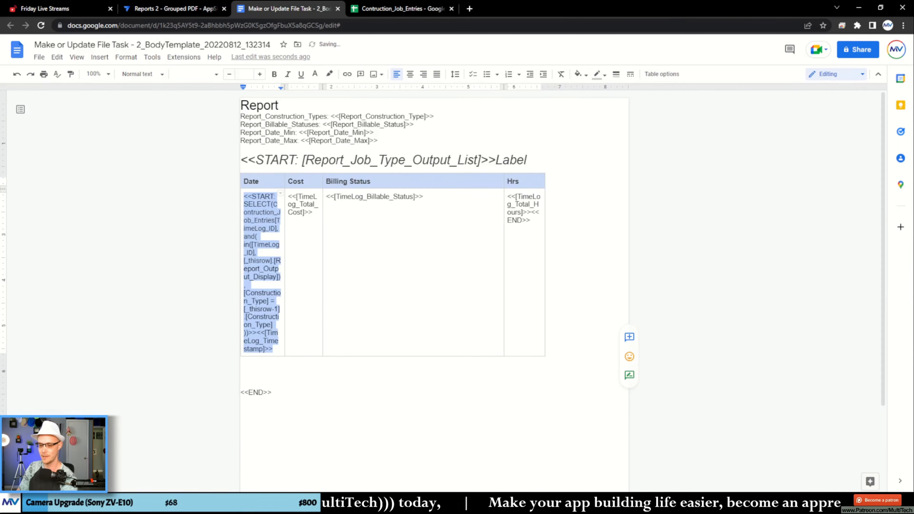
left_click(255, 367)
key("Delete")
key("Delete")
key("Delete")
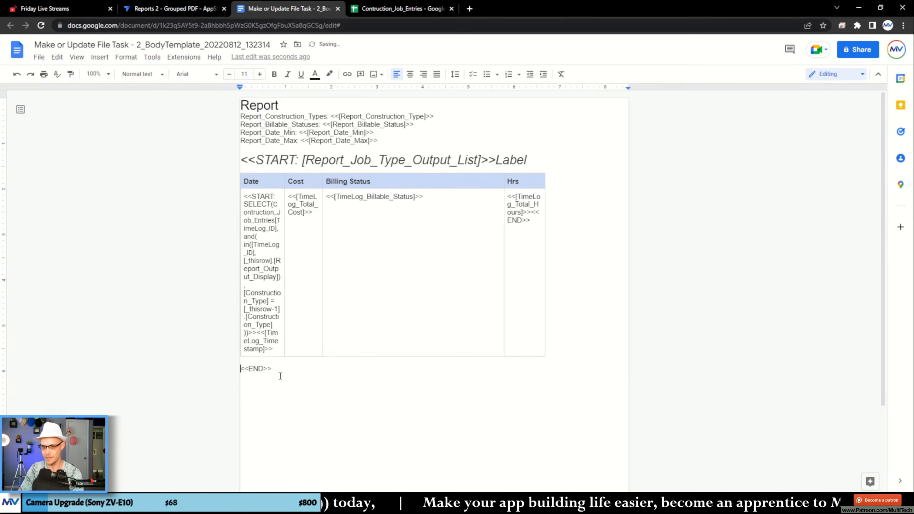
left_click(347, 418)
left_click(347, 418)
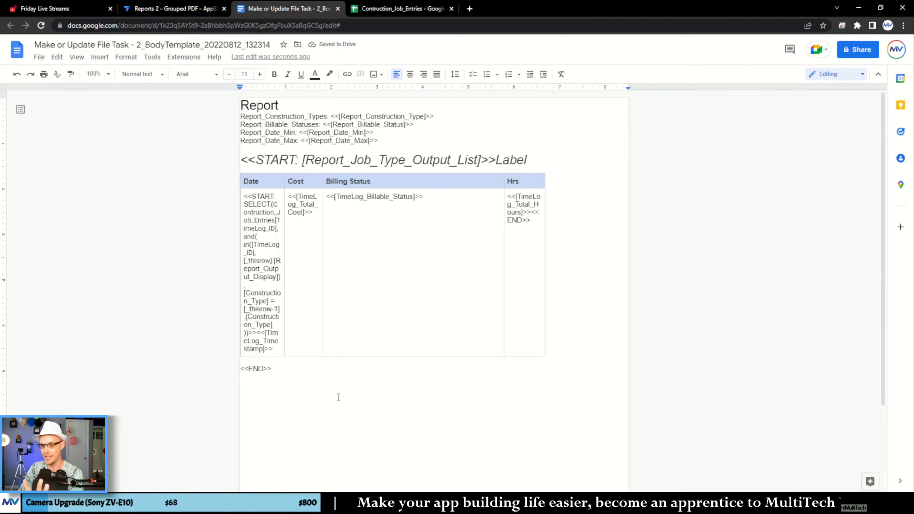
- Switch to the AppSheet editor, check the Make or Update File task's settings in the automation and save the app
left_click(174, 8)
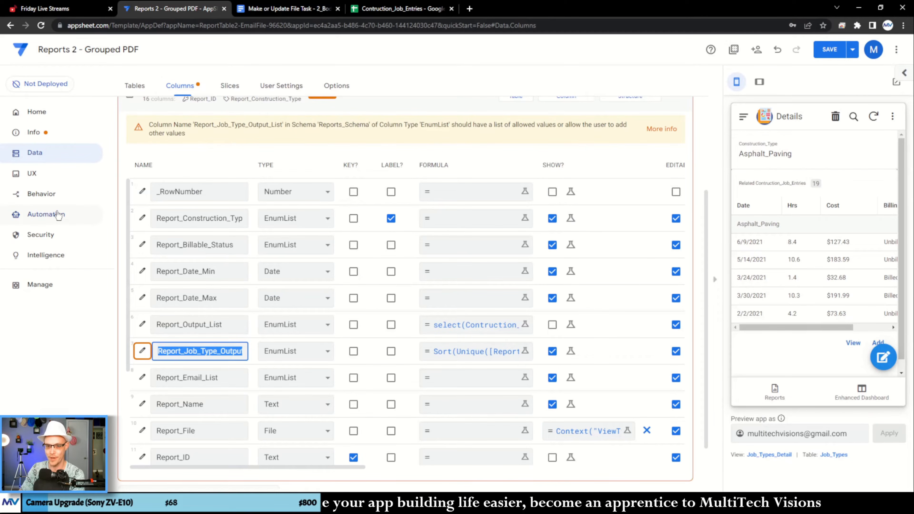
left_click(57, 214)
scroll(354, 272, "down", 6)
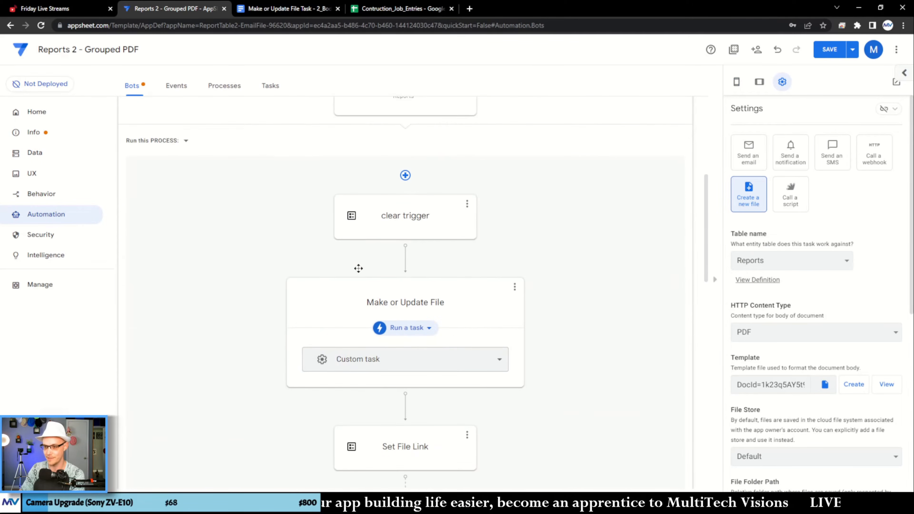
scroll(831, 371, "down", 4)
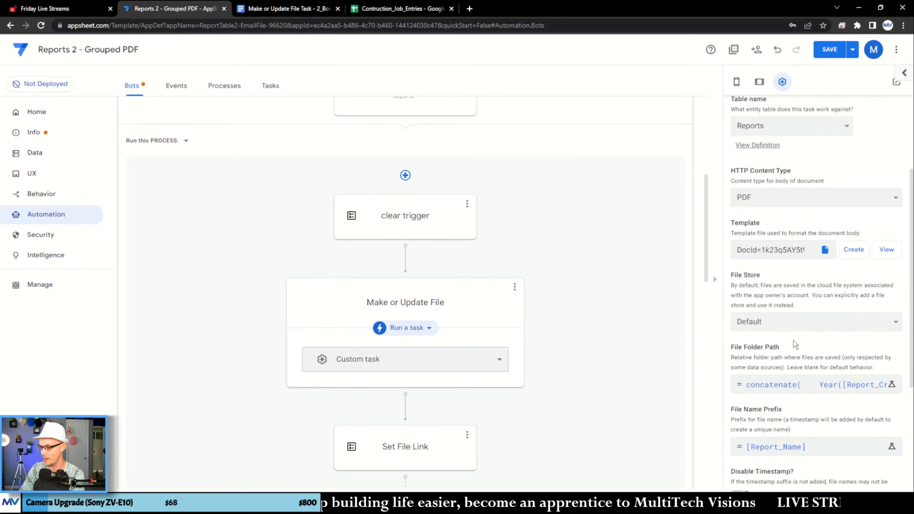
scroll(864, 252, "up", 2)
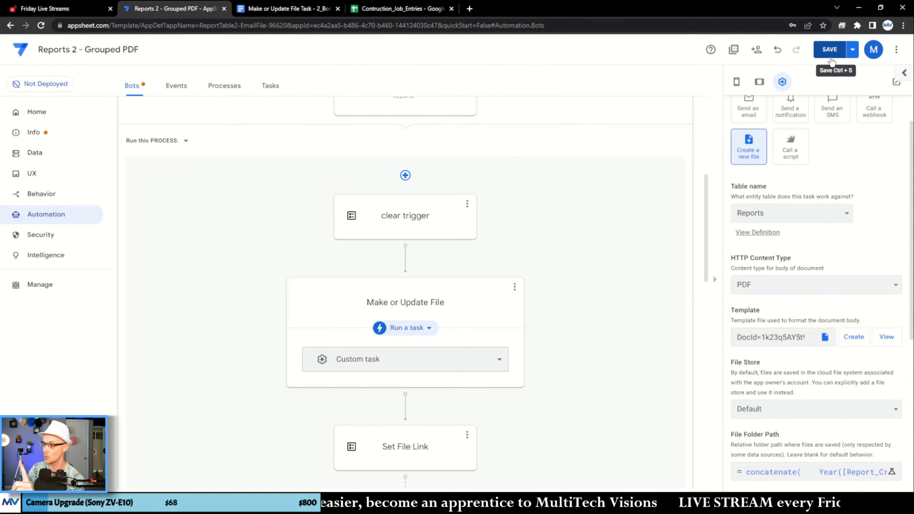
left_click(852, 50)
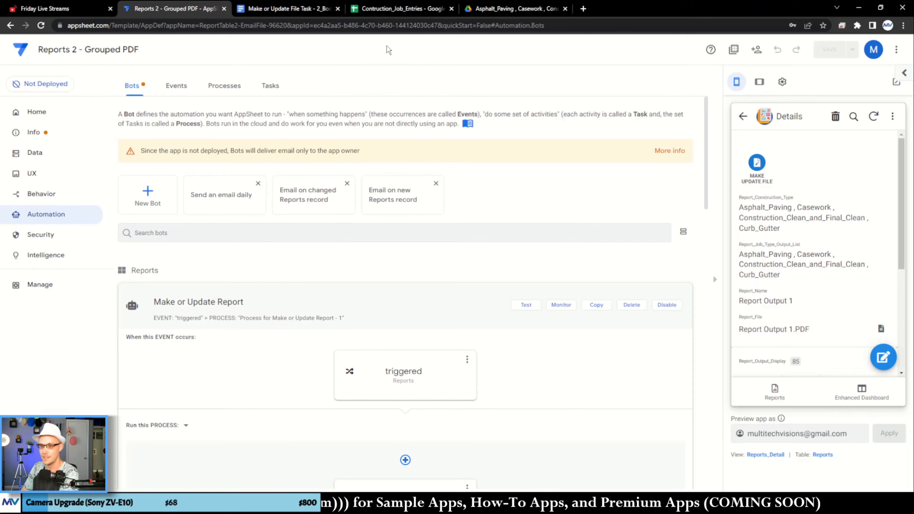
- Switch to Google Drive, reopen Report Output 1.pdf and examine the tables grouped by construction type
left_click(514, 8)
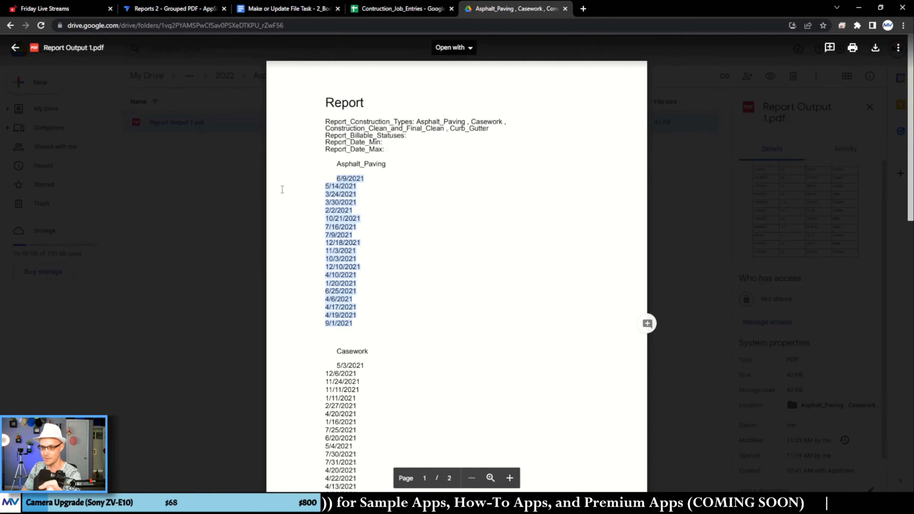
left_click(261, 175)
double_click(291, 123)
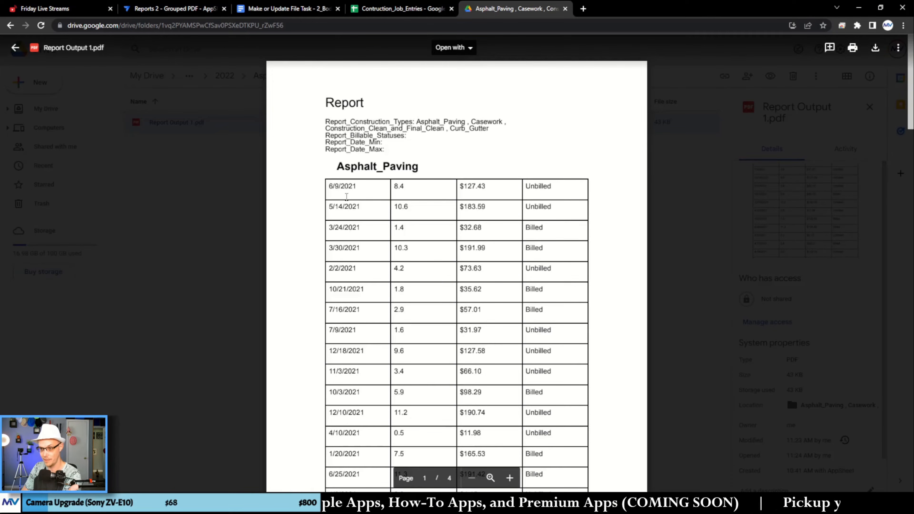
scroll(347, 196, "down", 9)
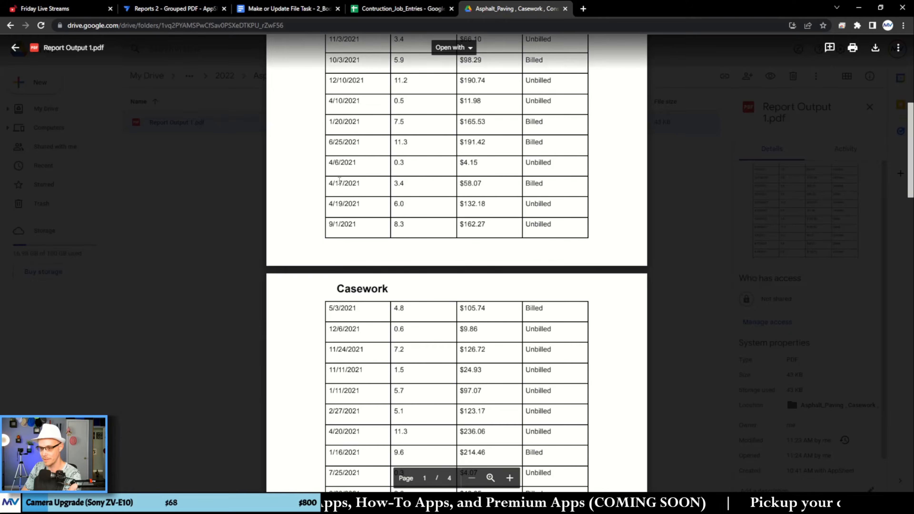
scroll(340, 181, "up", 10)
- Return to the template document and insert a table column after the TimeLog_Billable_Status column
left_click(399, 8)
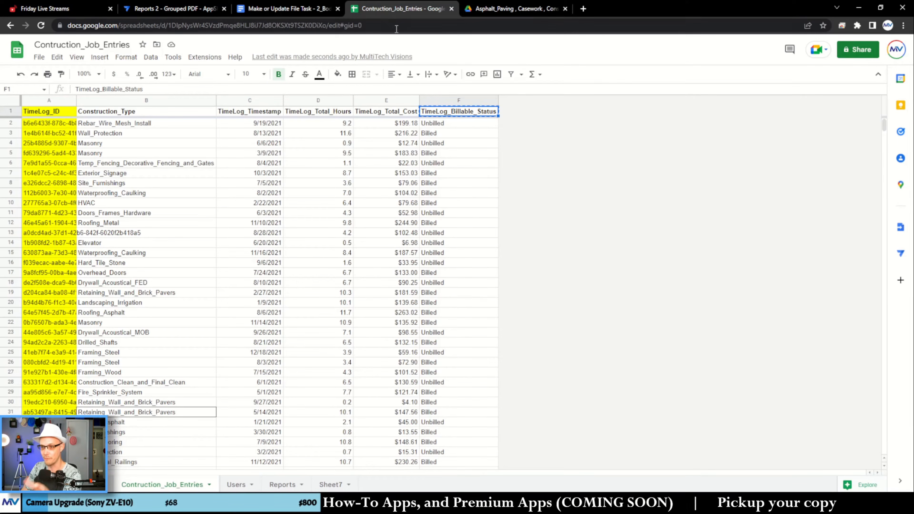
left_click(287, 10)
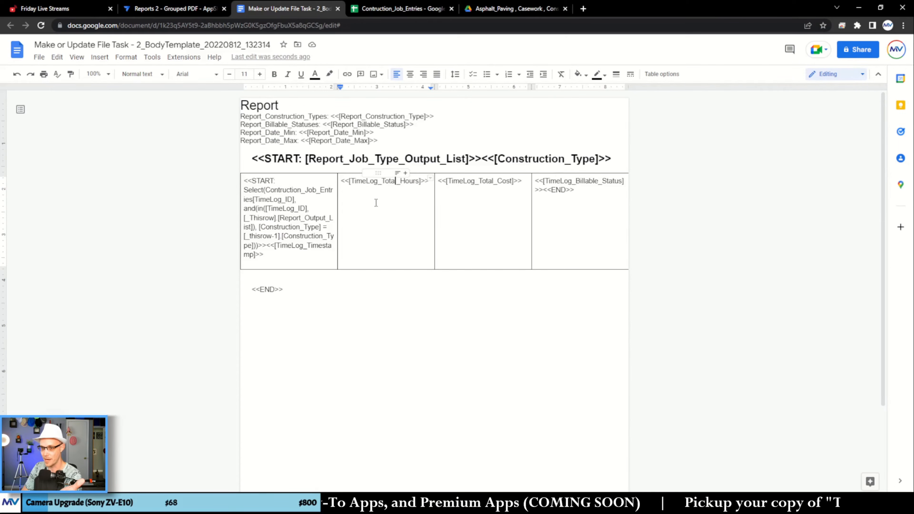
right_click(565, 211)
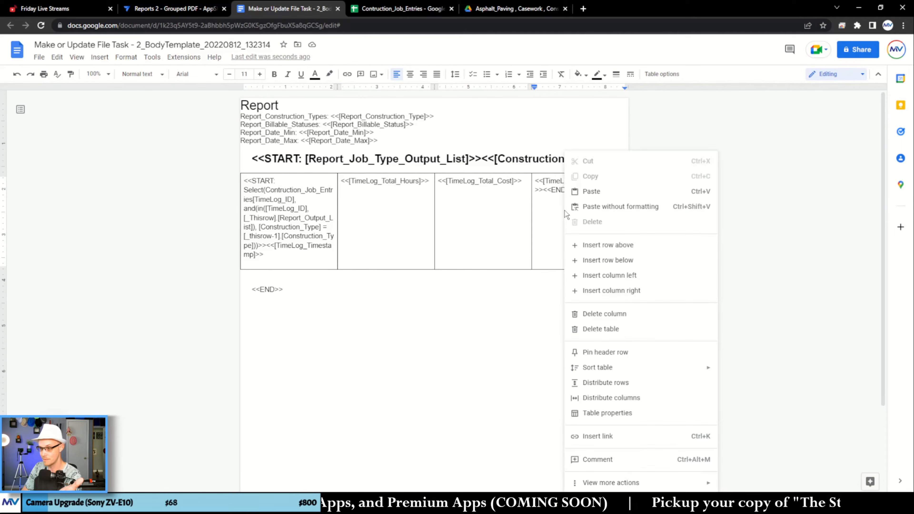
left_click(590, 290)
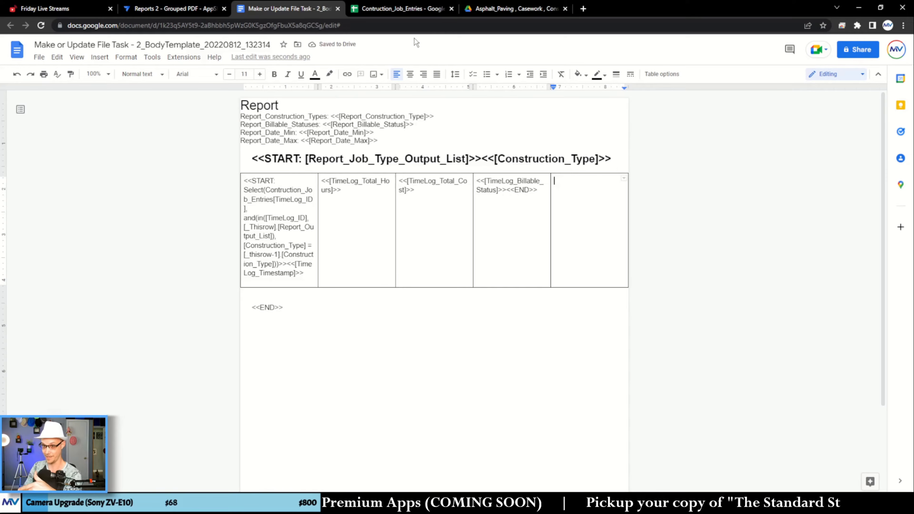
- Enter <<[Construction_Type]>> in the new column, using the header name from the Contruction_Job_Entries sheet, and move the inner <<END>> behind it
left_click(411, 9)
left_click(151, 110)
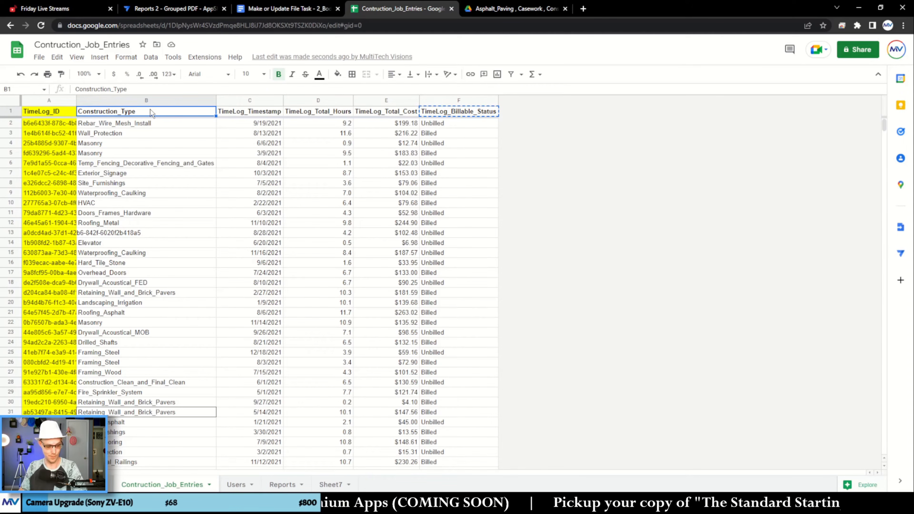
left_click(302, 9)
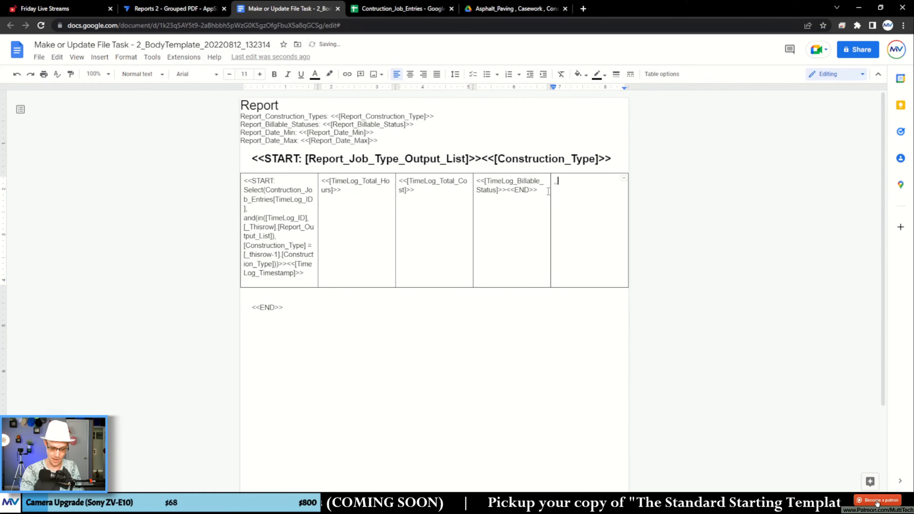
type("<<[")
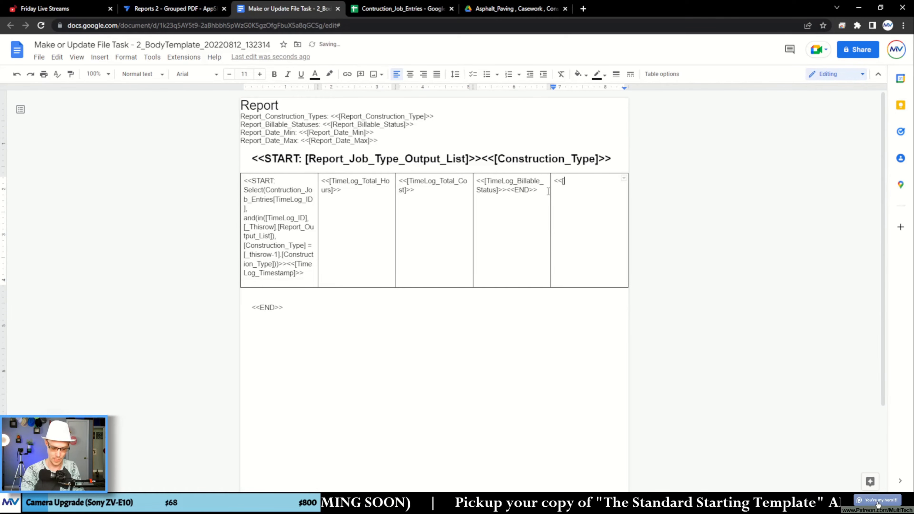
type("Construction_Type]>>")
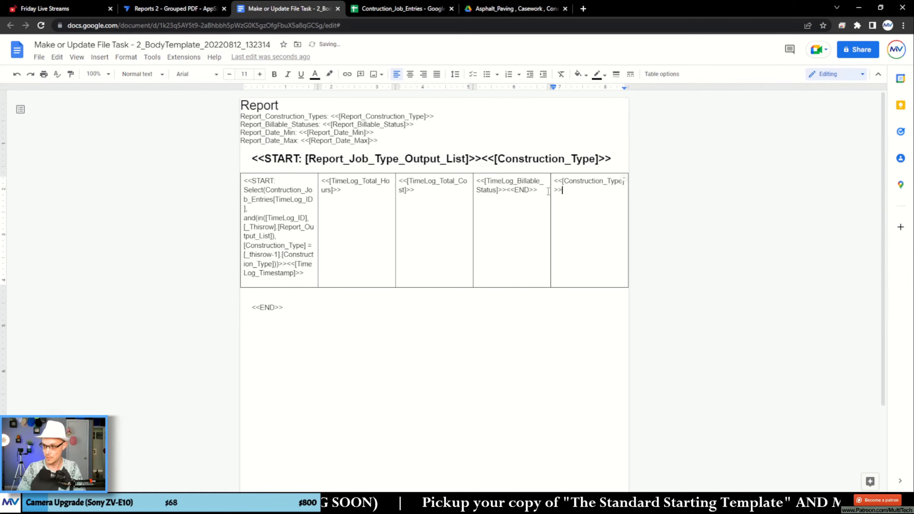
left_click_drag(539, 189, 563, 191)
left_click(523, 220)
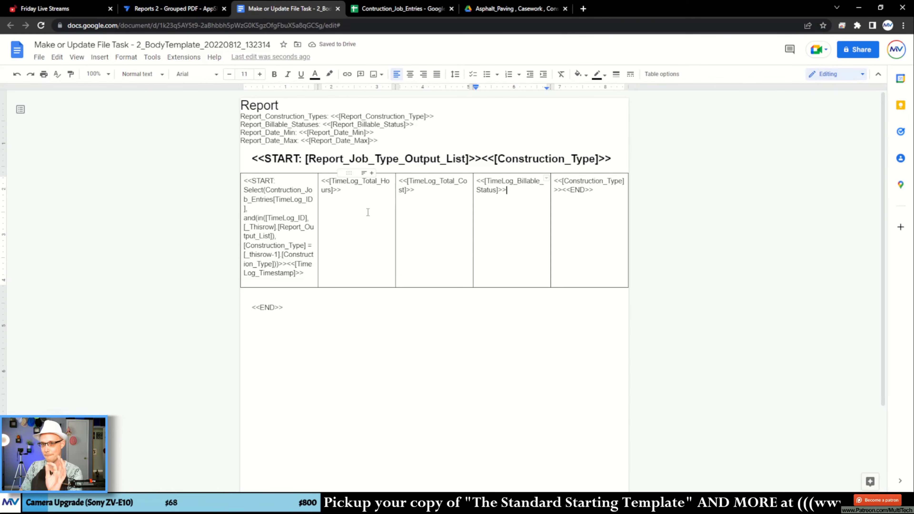
- Switch to AppSheet and run the make/update file action on the Report Output 1 record in the app preview
left_click(172, 9)
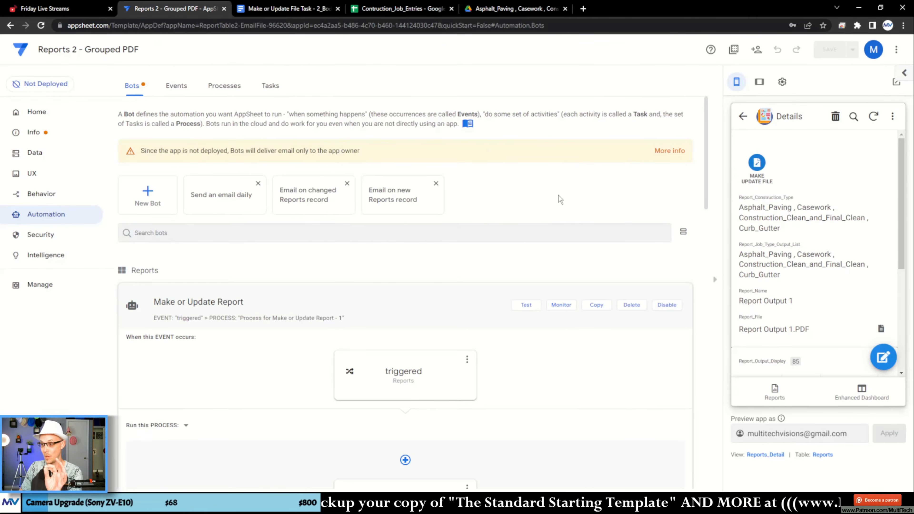
left_click(761, 171)
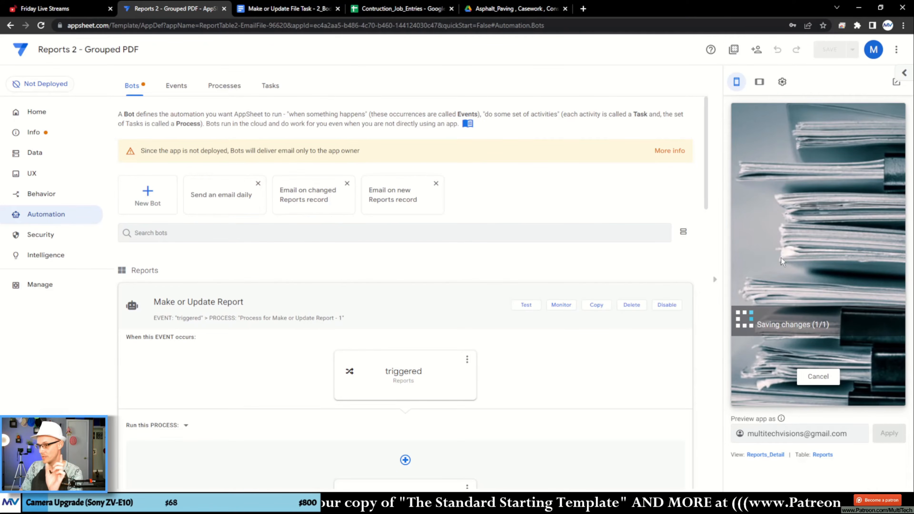
left_click(505, 16)
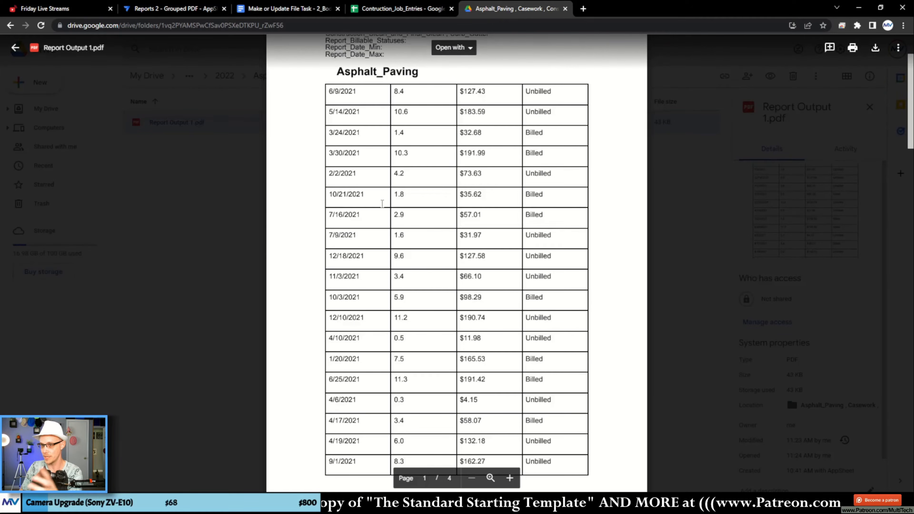
scroll(386, 209, "up", 3)
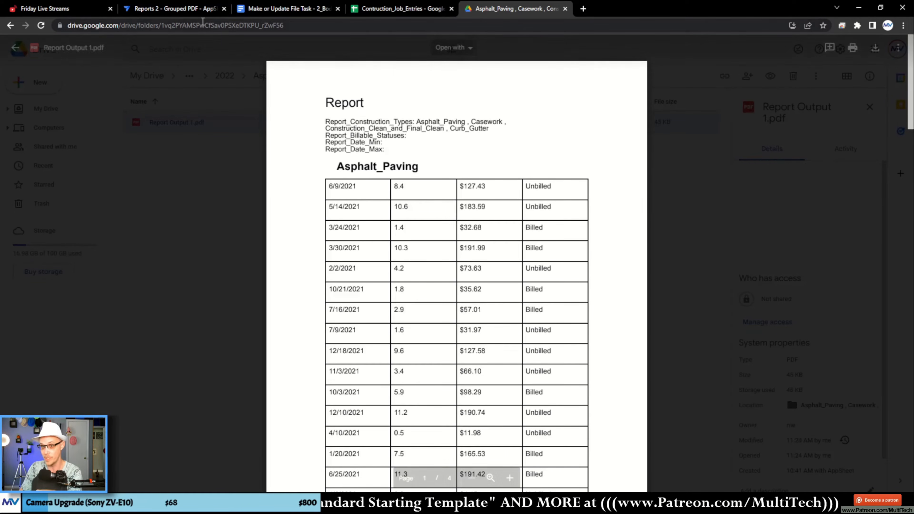
left_click(256, 12)
left_click(206, 9)
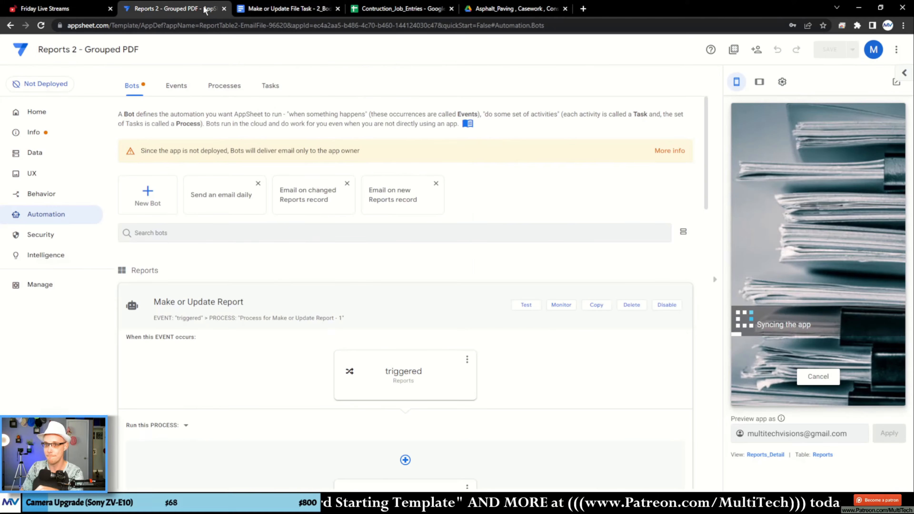
- Reopen Report Output 1.pdf from its Drive folder and examine the construction type column in the grouped table
left_click(472, 7)
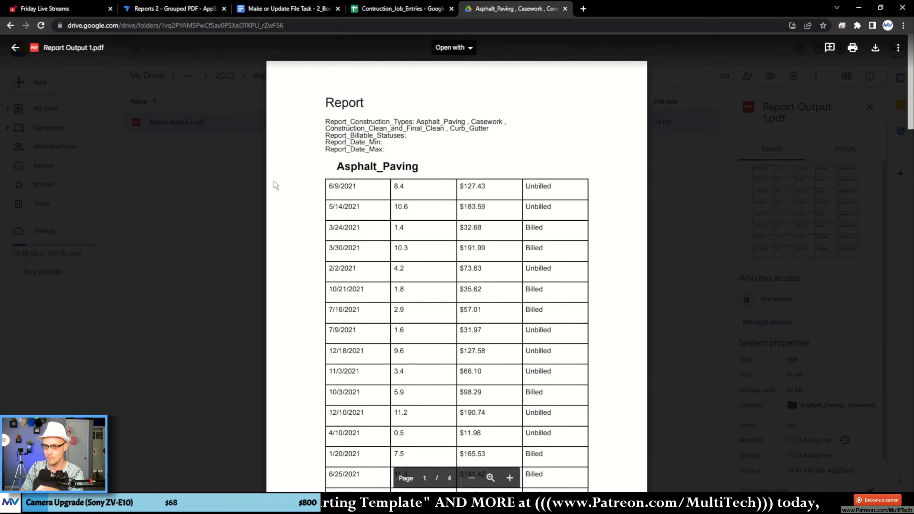
left_click(703, 99)
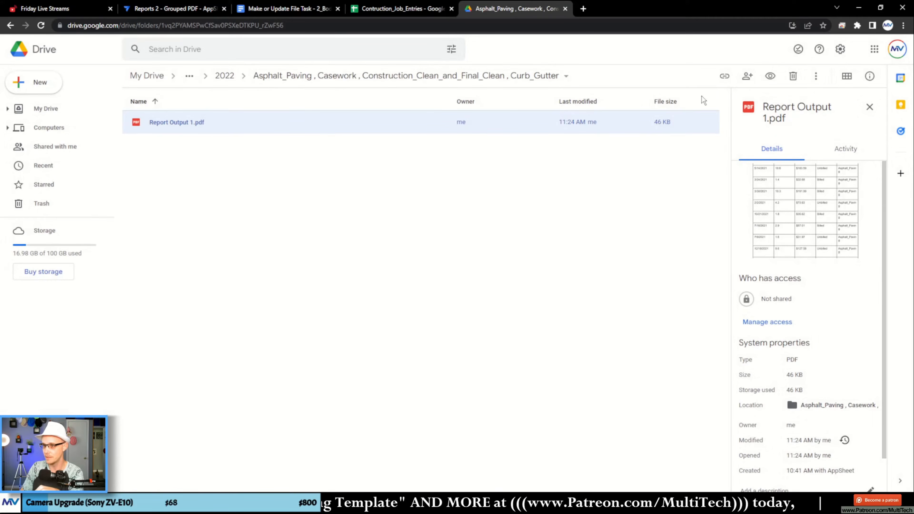
double_click(531, 121)
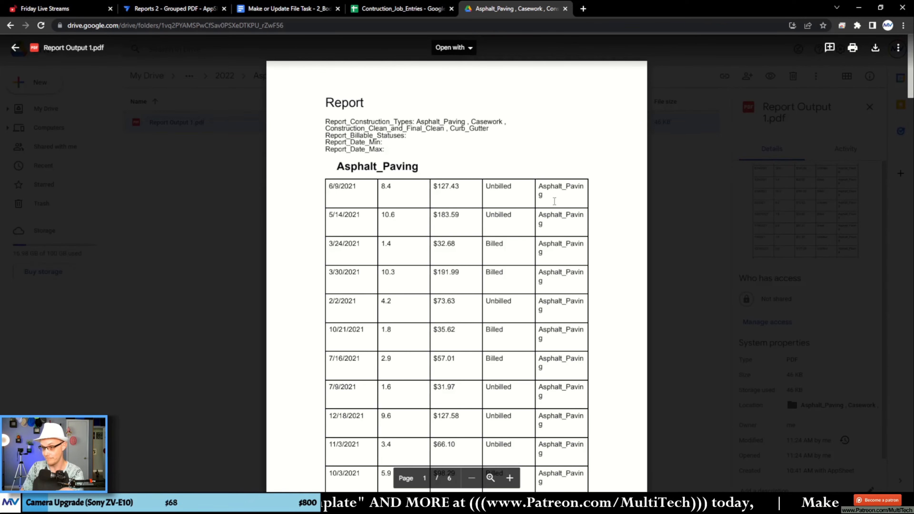
- Check the construction type column of each group's table through the Curb_Gutter section of the report
scroll(560, 274, "down", 15)
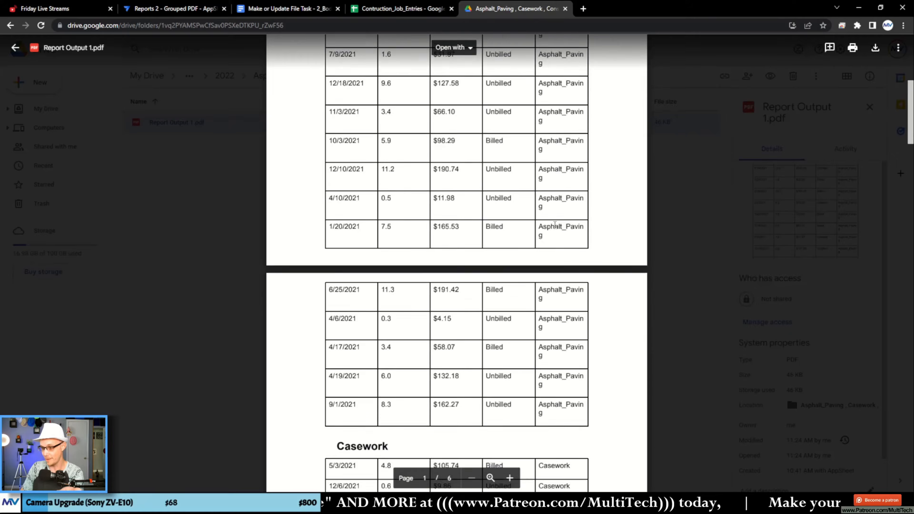
scroll(560, 251, "down", 12)
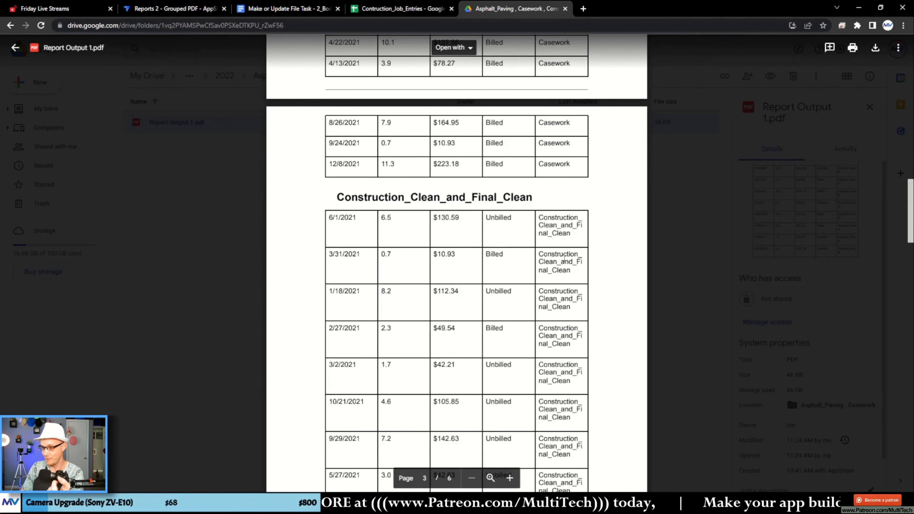
scroll(564, 258, "down", 20)
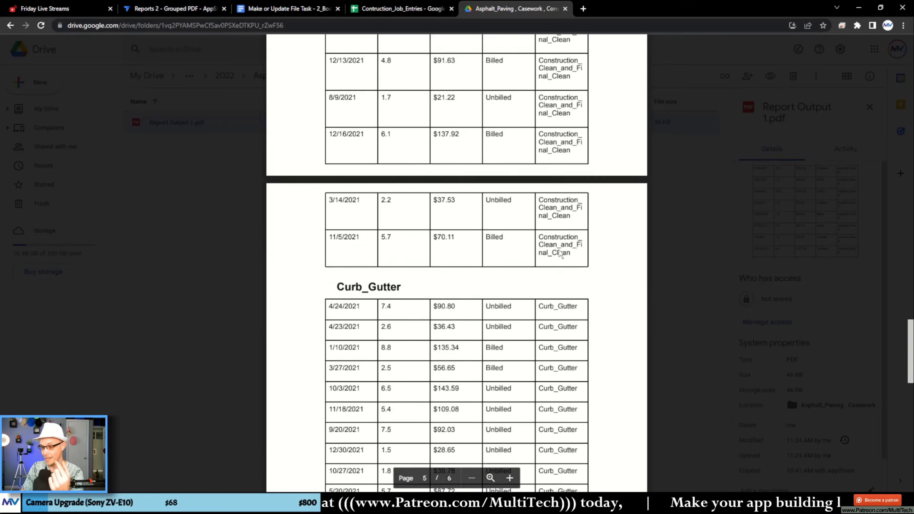
scroll(560, 253, "down", 6)
scroll(382, 210, "up", 3)
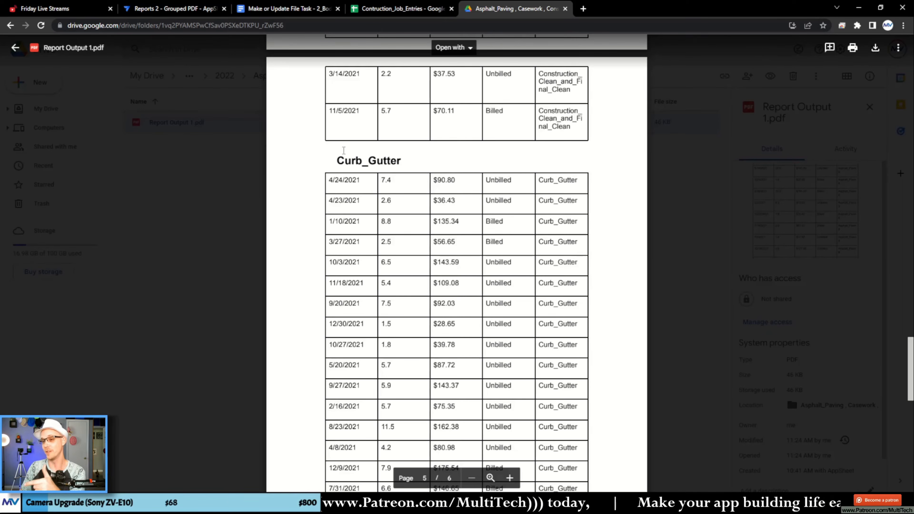
- Reopen Report Output 1.pdf from its Drive folder and examine the report details and the rows of the Asphalt_Paving table
key("Escape")
double_click(292, 126)
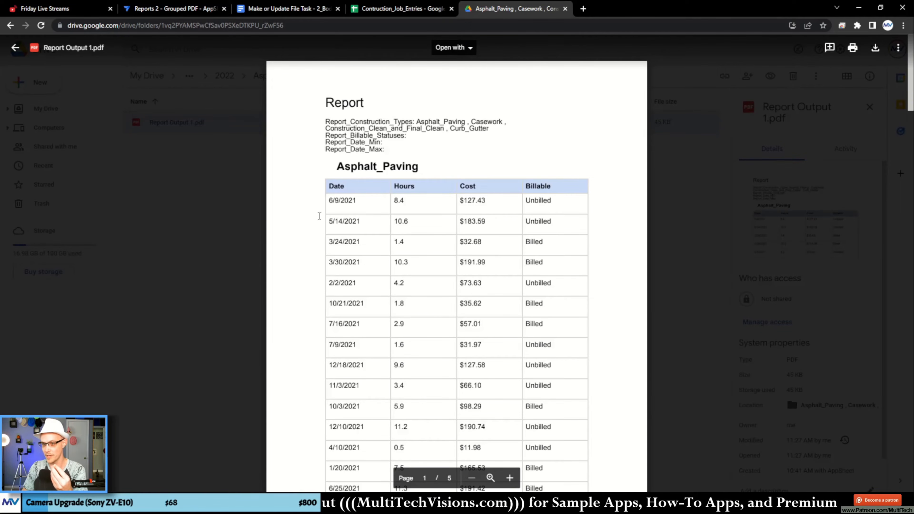
left_click_drag(391, 147, 319, 100)
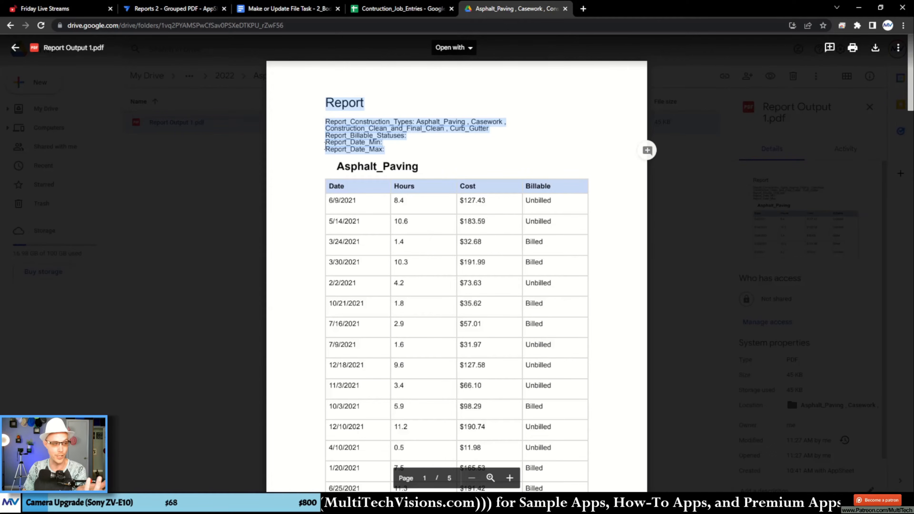
left_click(299, 208)
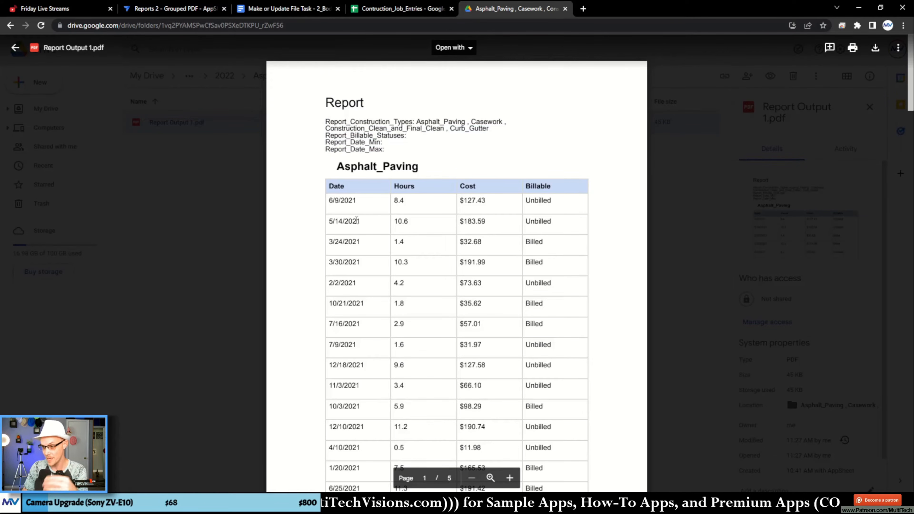
left_click_drag(327, 201, 466, 304)
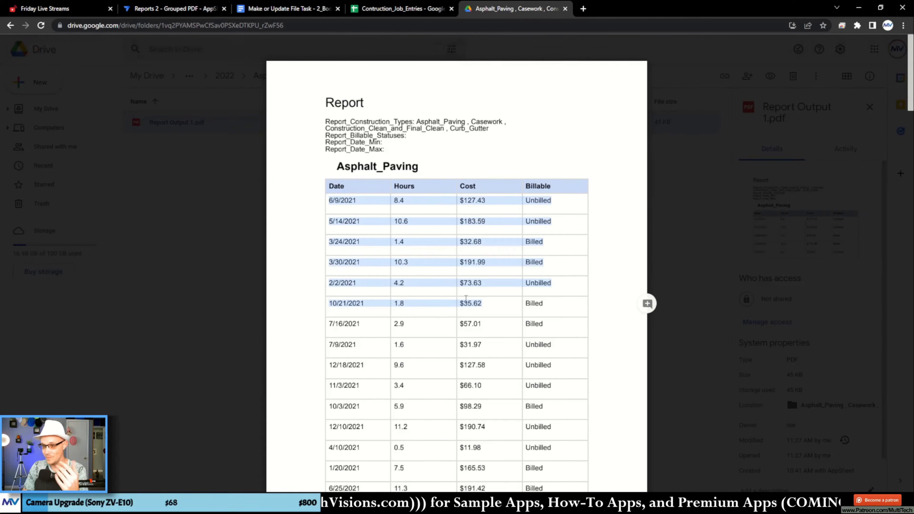
left_click(415, 285)
scroll(402, 245, "down", 1)
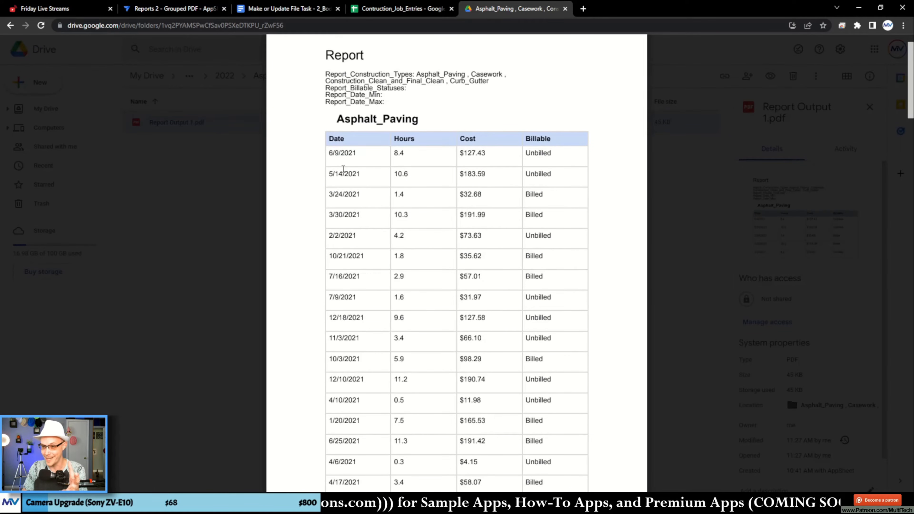
left_click_drag(327, 153, 356, 421)
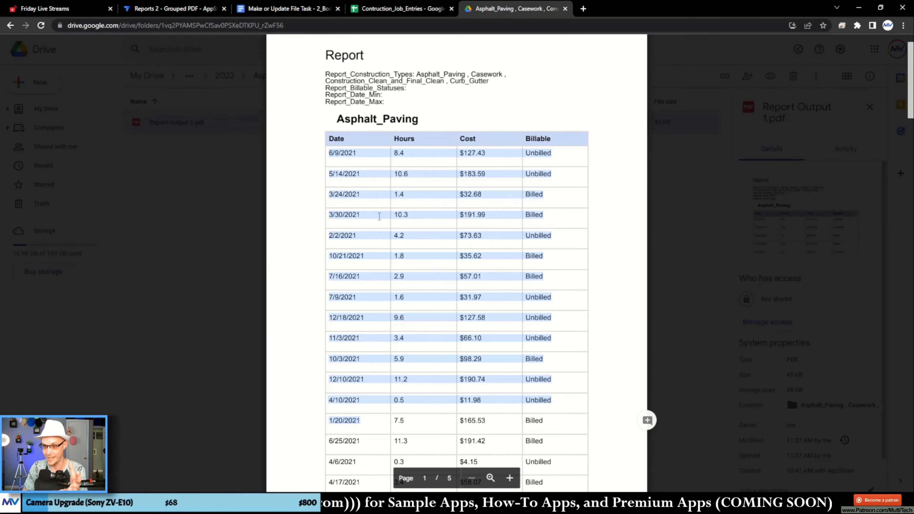
- Look through the Date, Hours, Cost and Billable tables of the remaining construction types down to Curb_Gutter
scroll(379, 211, "down", 5)
scroll(379, 209, "down", 4)
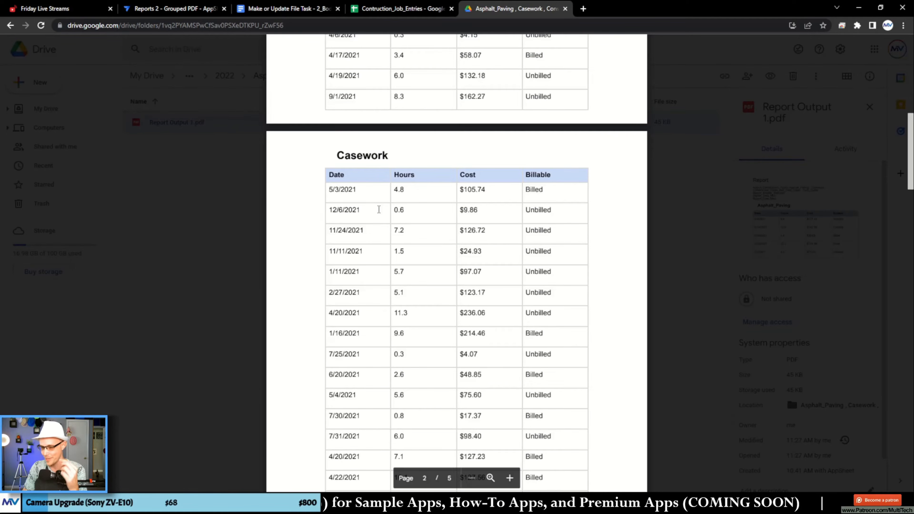
scroll(379, 209, "down", 12)
scroll(379, 210, "down", 15)
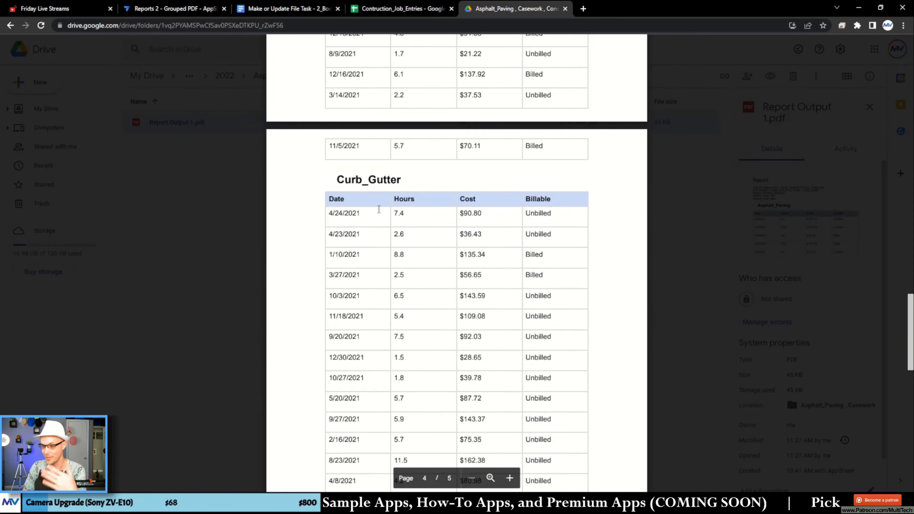
scroll(379, 209, "up", 20)
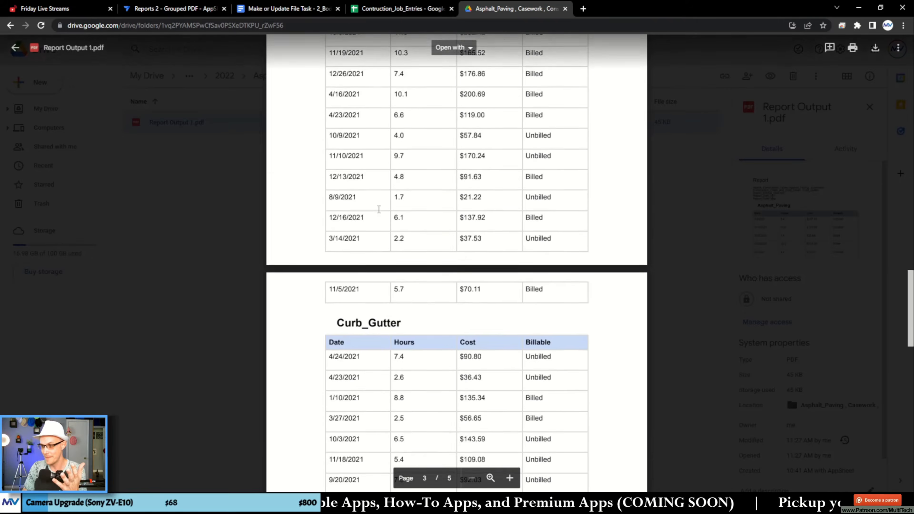
scroll(380, 209, "up", 1)
- Examine the order of the dates and billable statuses in the Asphalt_Paving table
left_click(365, 202)
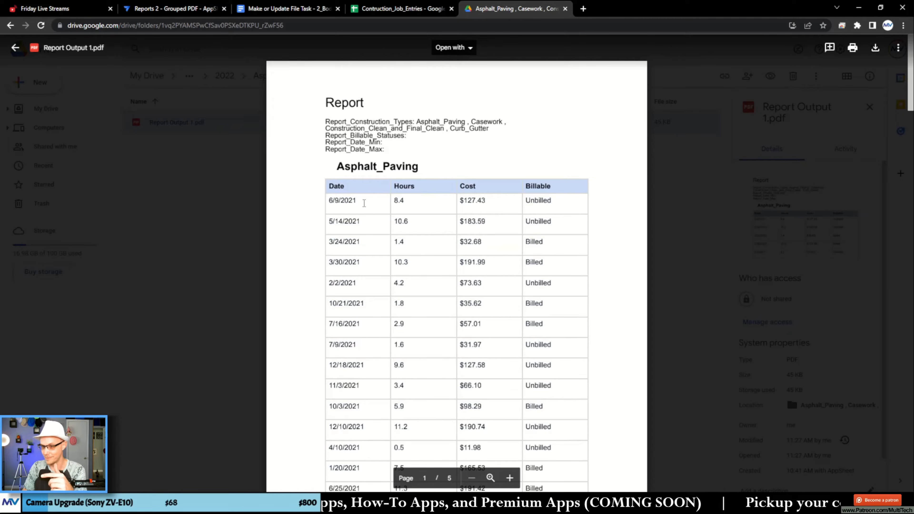
scroll(362, 199, "down", 1)
left_click_drag(344, 156, 565, 463)
scroll(560, 343, "down", 3)
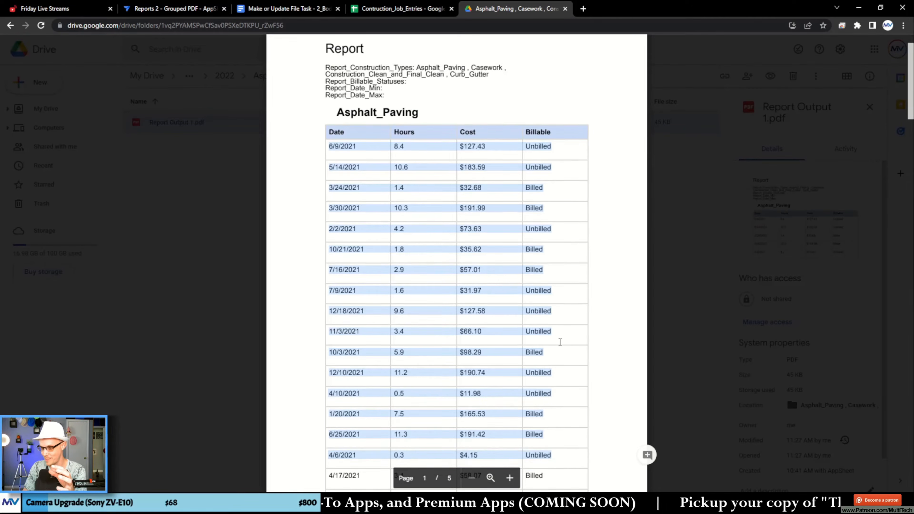
scroll(564, 305, "up", 2)
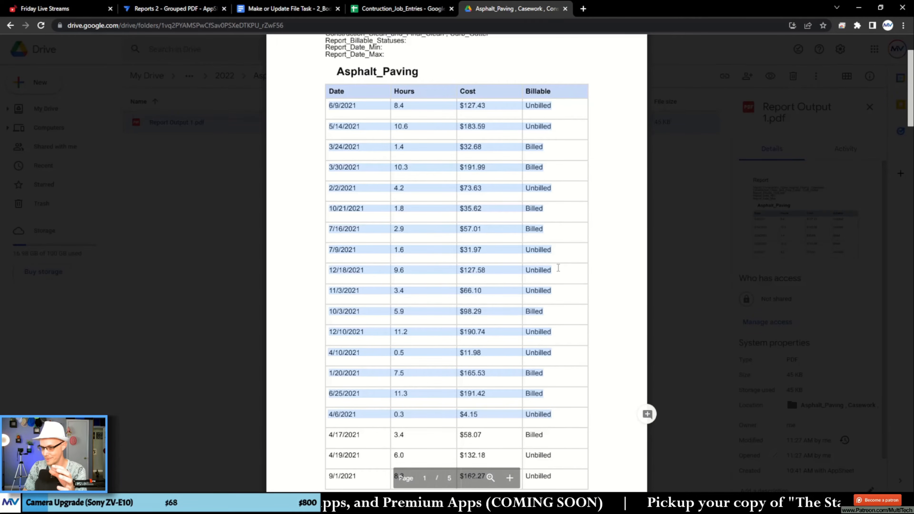
left_click(558, 267)
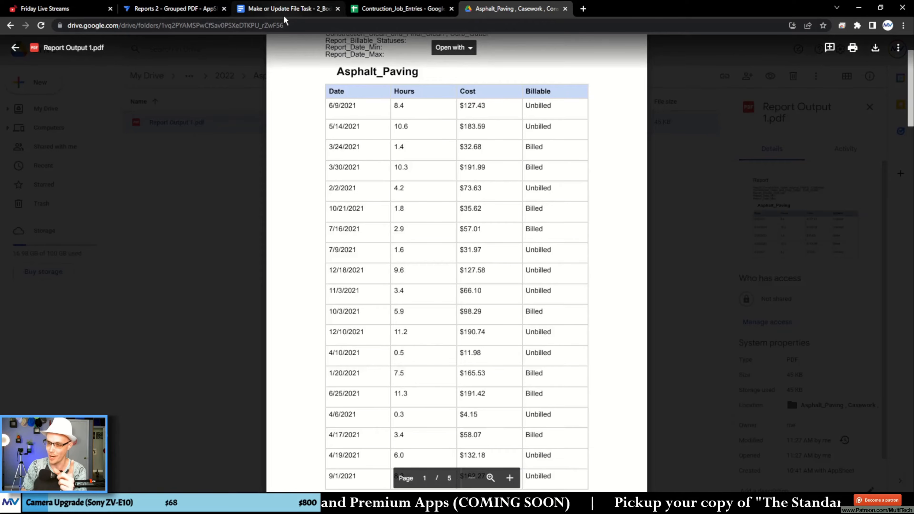
- Return to the template document and move the START expression with <<[TimeLog_Timestamp]>> from the Date cell to the line below the table
left_click(288, 10)
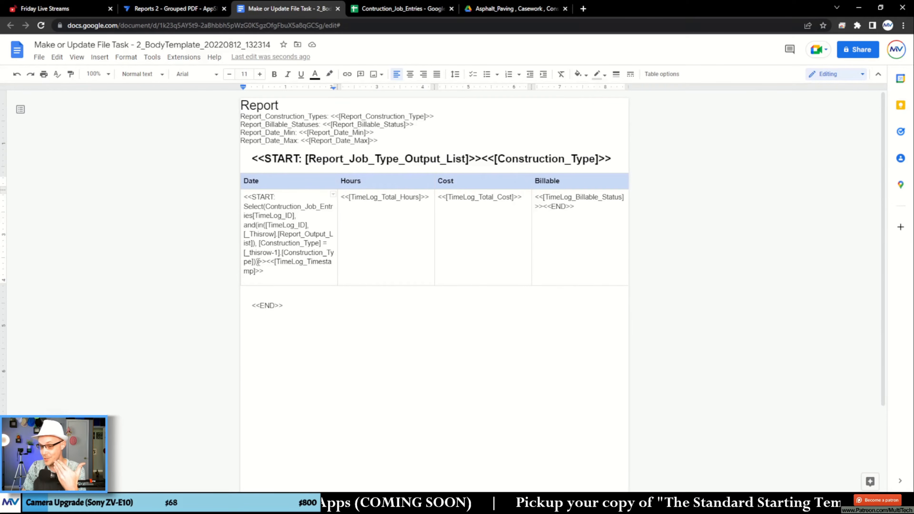
left_click_drag(268, 274, 245, 198)
key("ctrl+x")
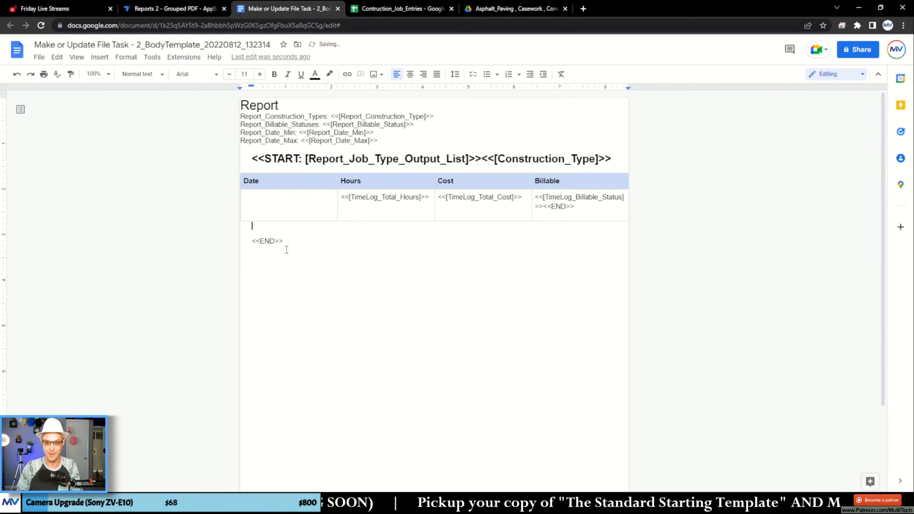
key("ctrl+v")
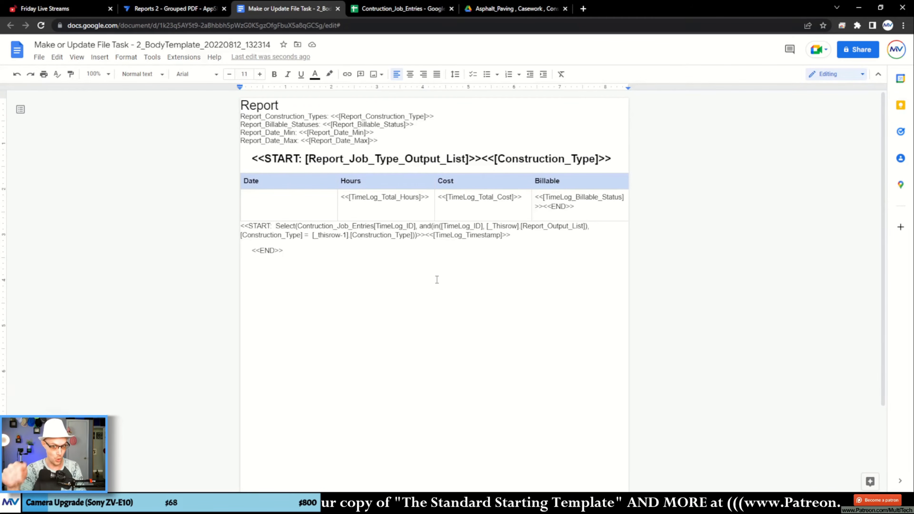
- Wrap the Select expression in OrderBy( ) with the sort arguments [asdf], false, [asdf] as column placeholders
type("OrderBy")
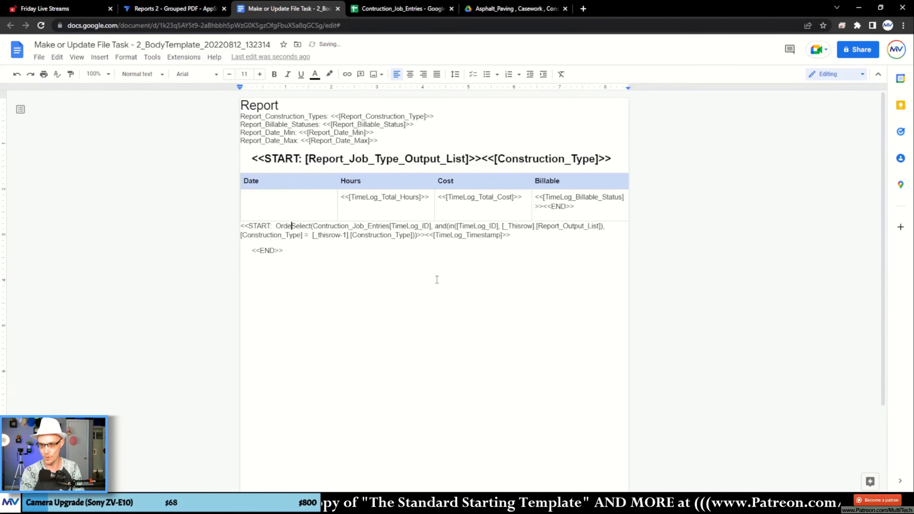
type("(")
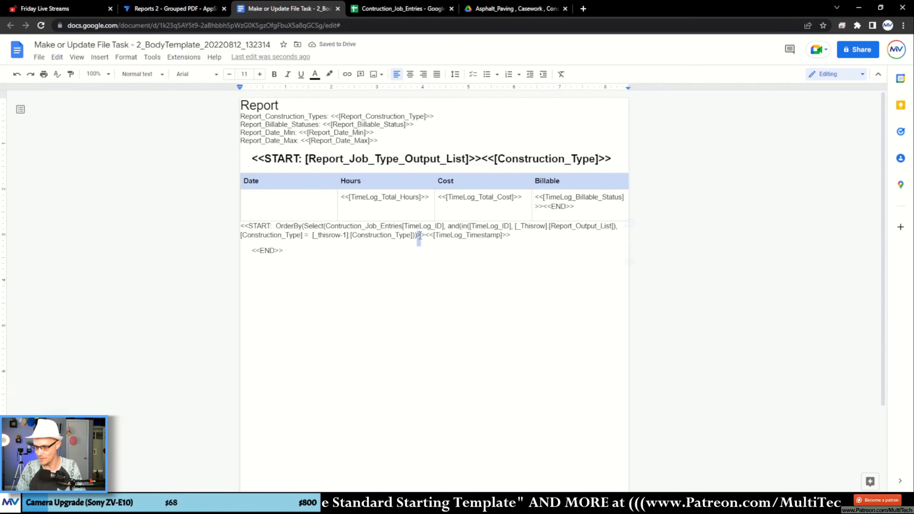
type(", ")
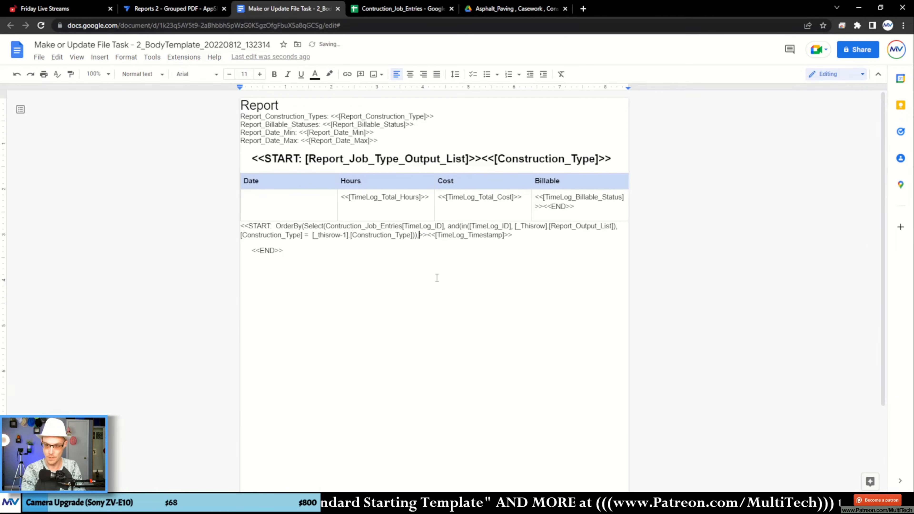
type("[asdf]")
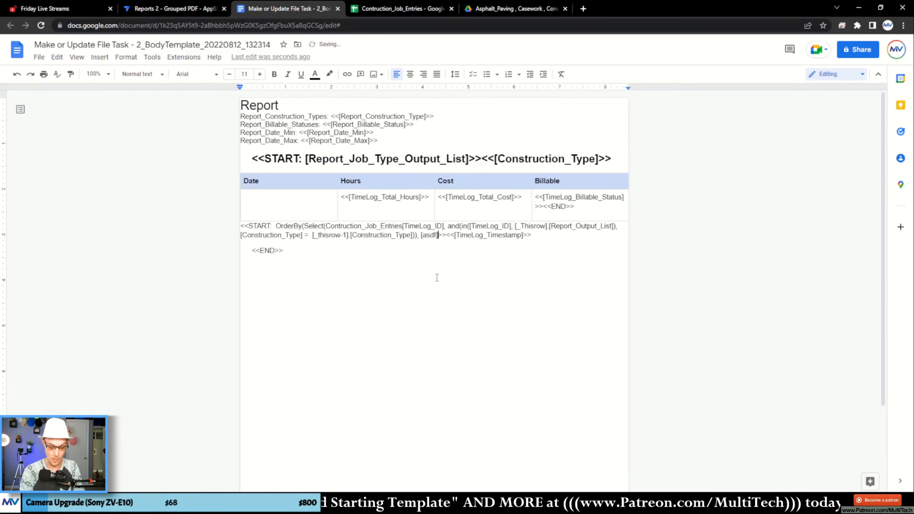
type(", ")
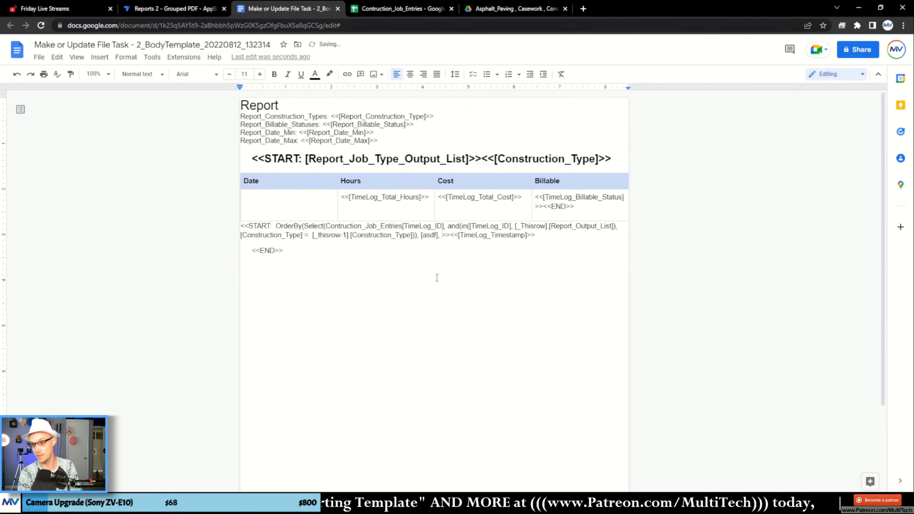
type("false, [asdf]")
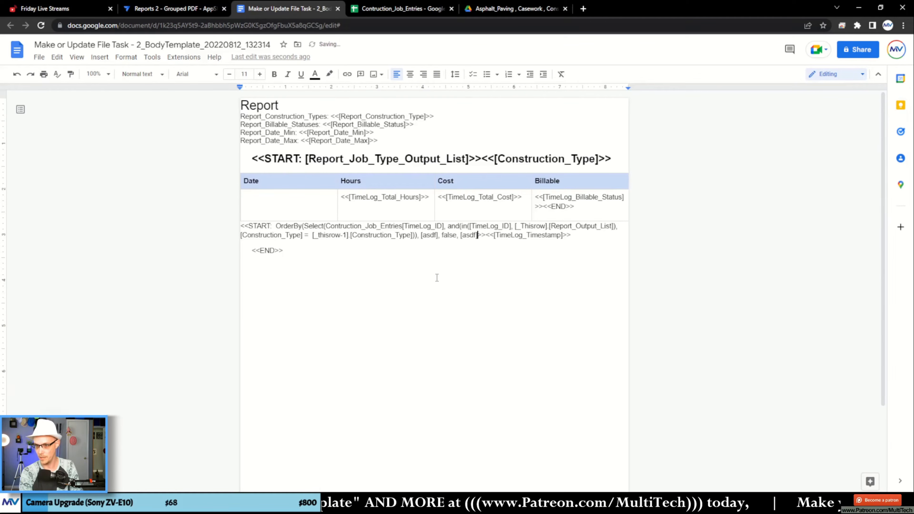
type(")")
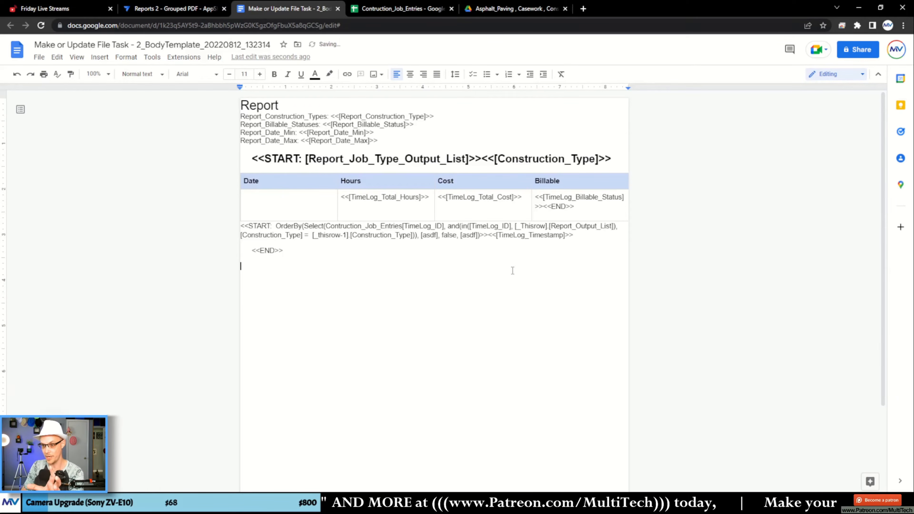
- Replace the first [asdf] placeholder with TimeLog_Billable_Status, copied from the header row of the Contruction_Job_Entries sheet
left_click(400, 8)
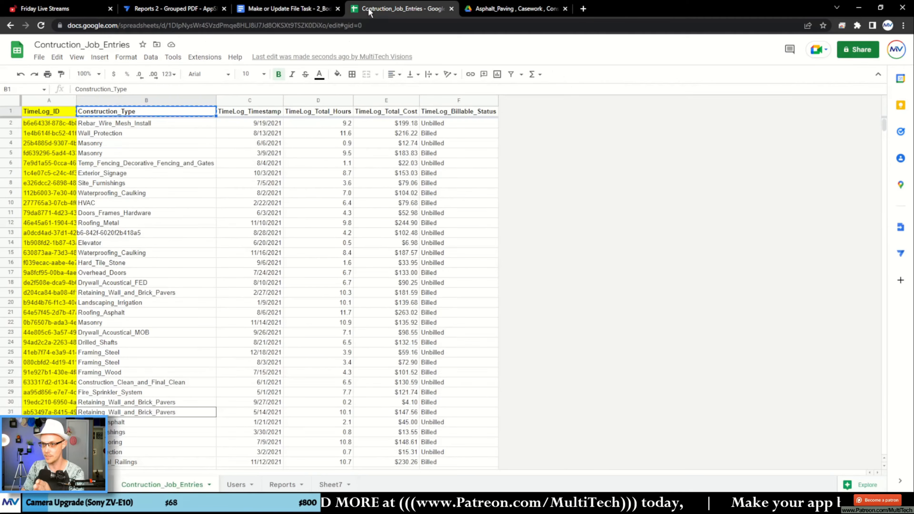
left_click(457, 111)
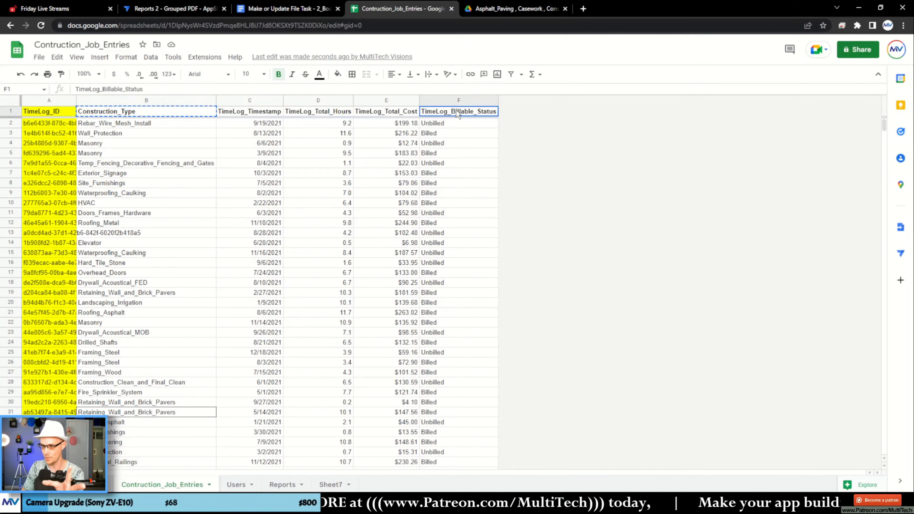
key("ctrl+c")
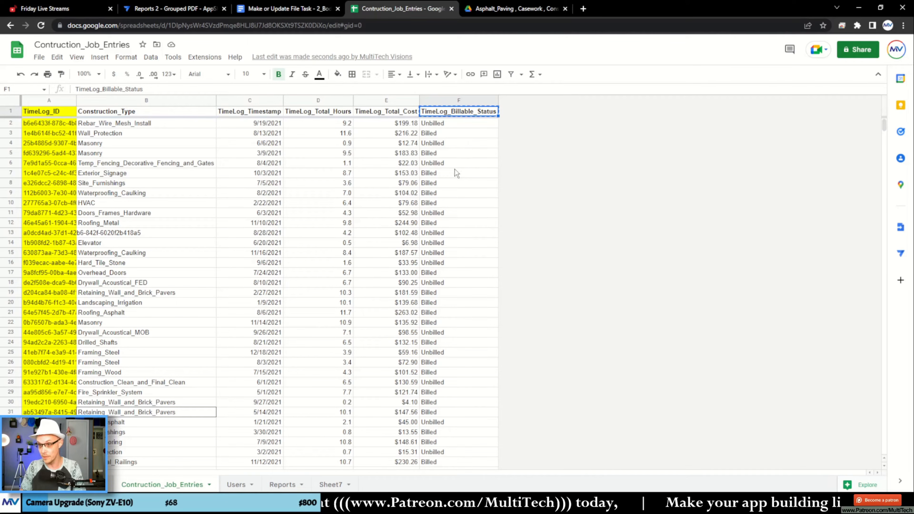
left_click(266, 10)
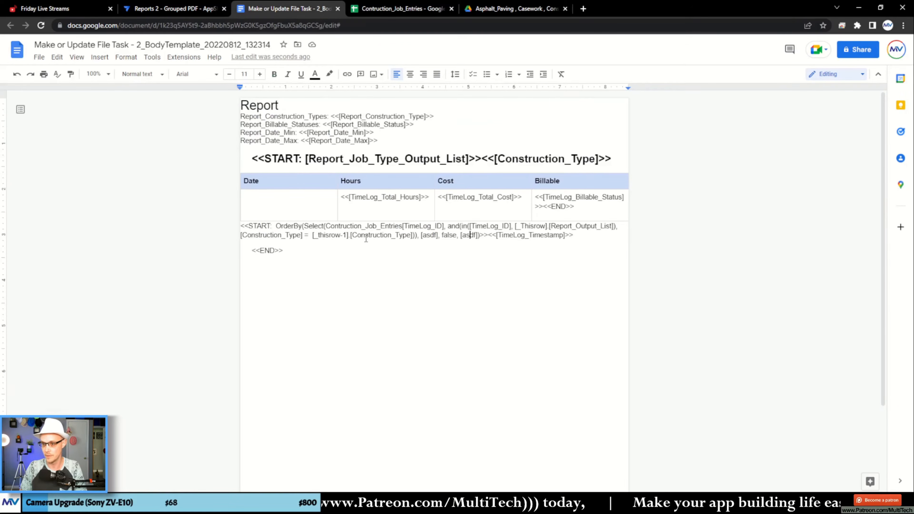
double_click(427, 235)
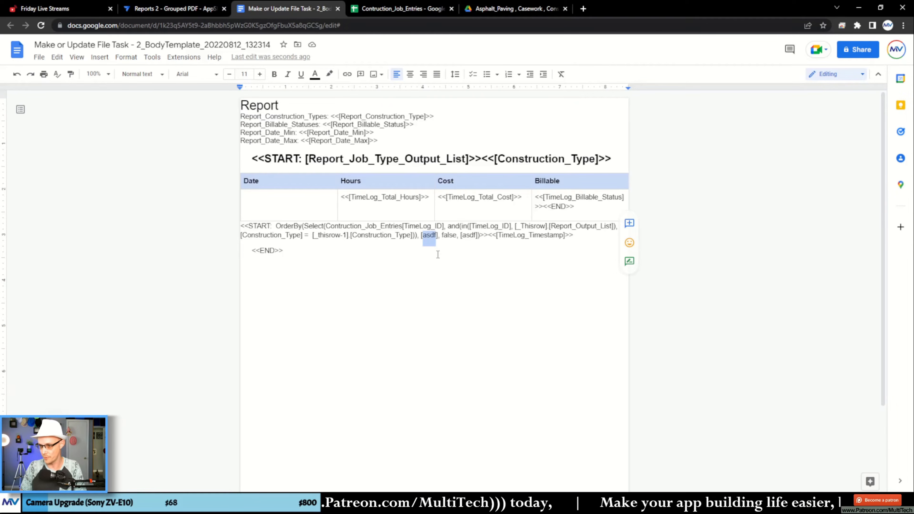
key("ctrl+v")
left_click(508, 238)
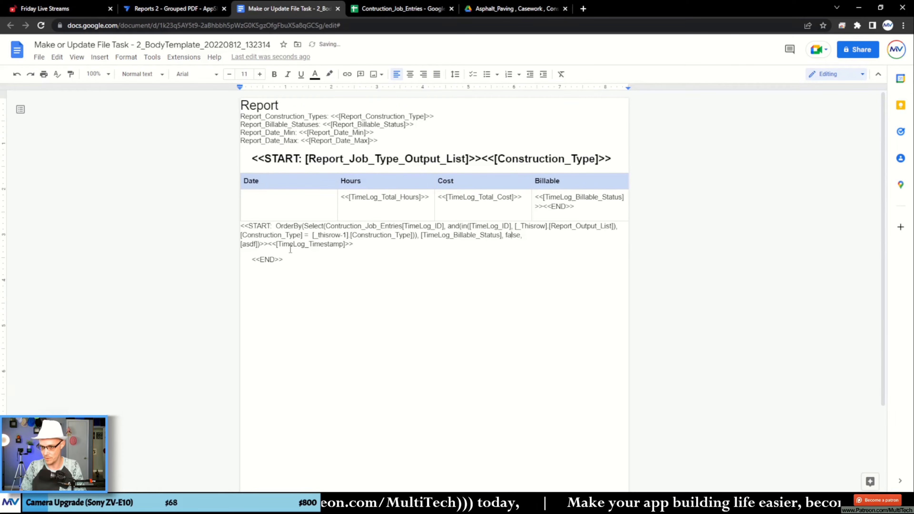
- Replace the remaining [asdf] placeholder with TimeLog_Timestamp, copied from the Contruction_Job_Entries header row, and move the START expression back into the Date cell
left_click(378, 11)
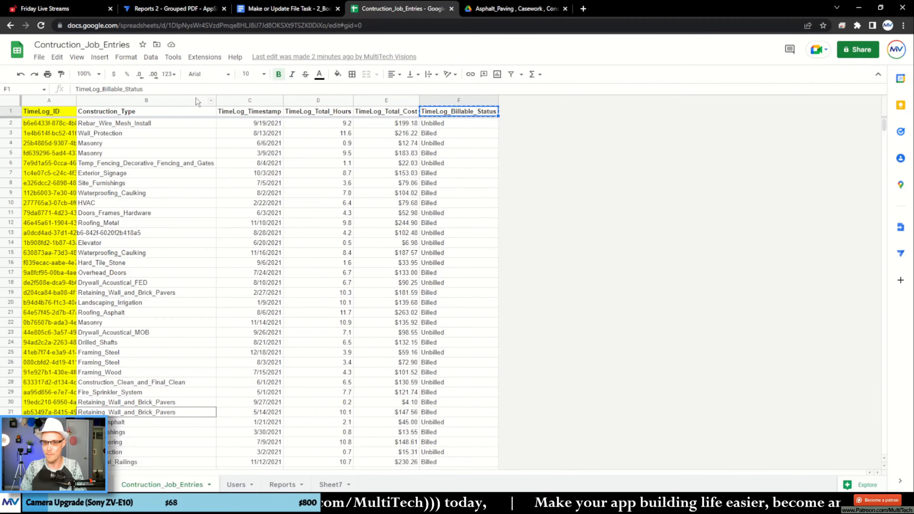
left_click(242, 112)
key("ctrl+c")
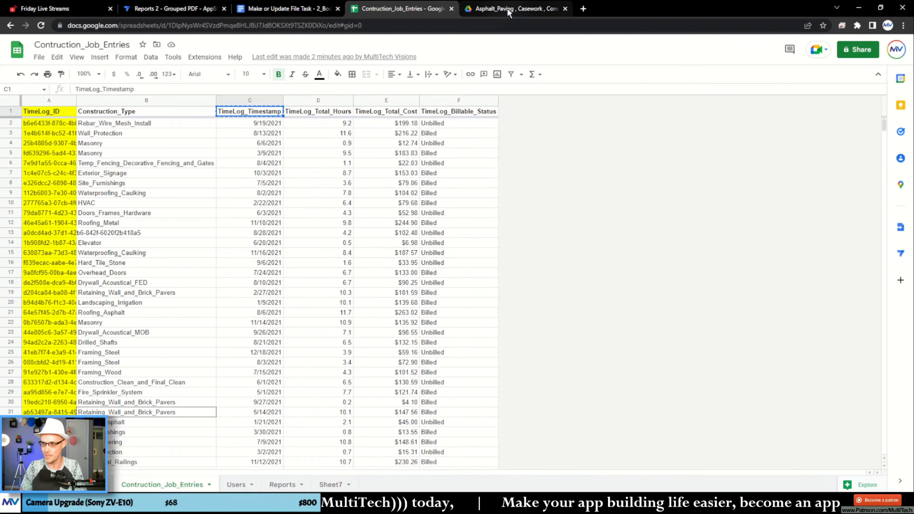
left_click(316, 9)
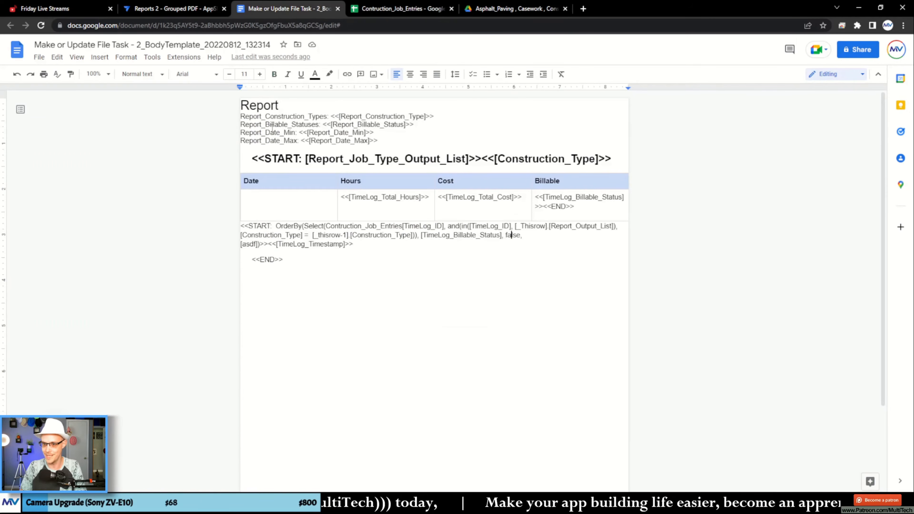
double_click(248, 244)
key("ctrl+v")
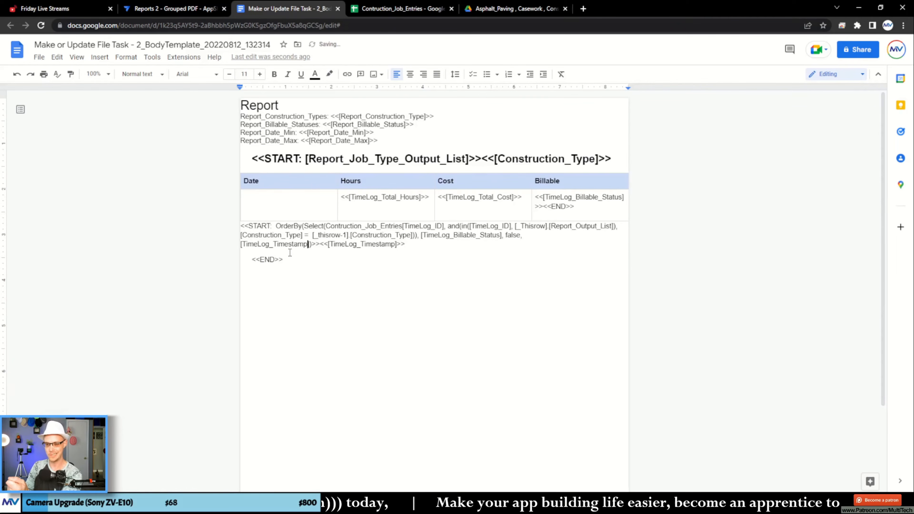
left_click_drag(406, 249, 251, 202)
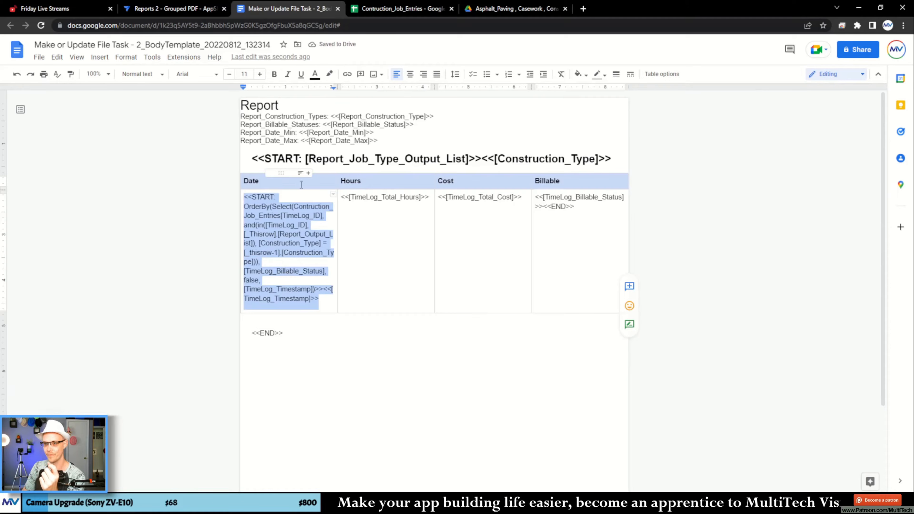
- Switch to the AppSheet editor, open the Make or Update File step of the Make or Update Report bot, and save the app
left_click(196, 13)
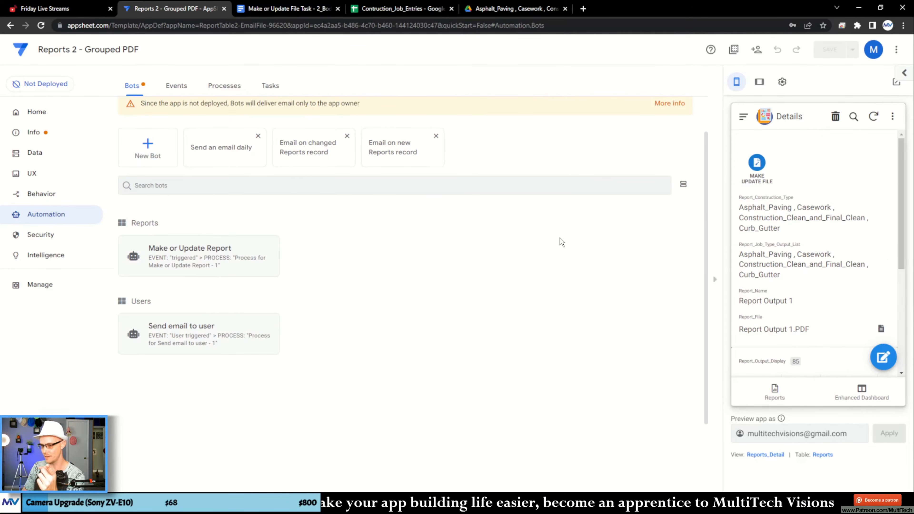
left_click(227, 263)
scroll(535, 274, "down", 9)
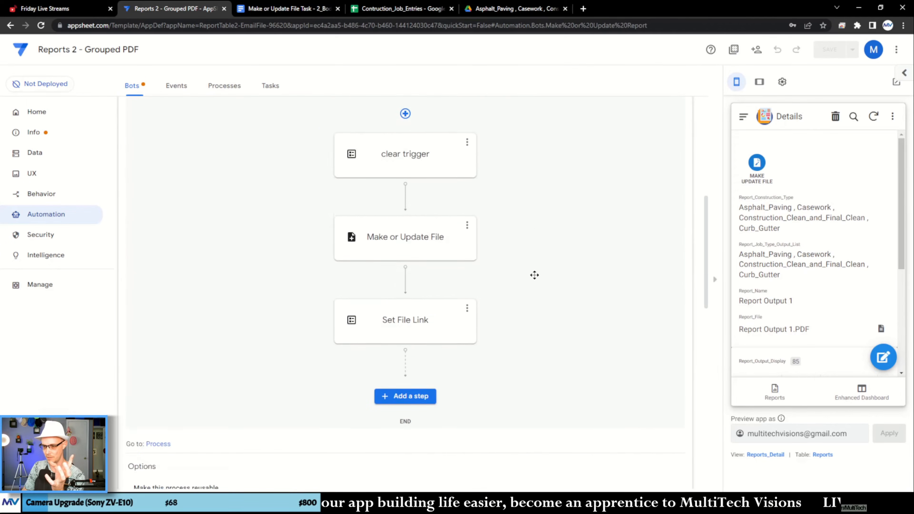
left_click(449, 221)
scroll(798, 376, "down", 5)
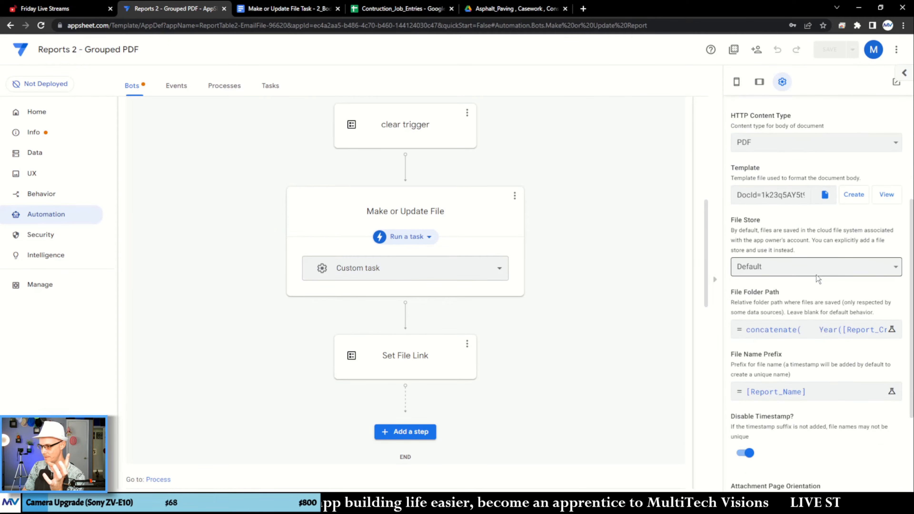
left_click(826, 329)
left_click(662, 464)
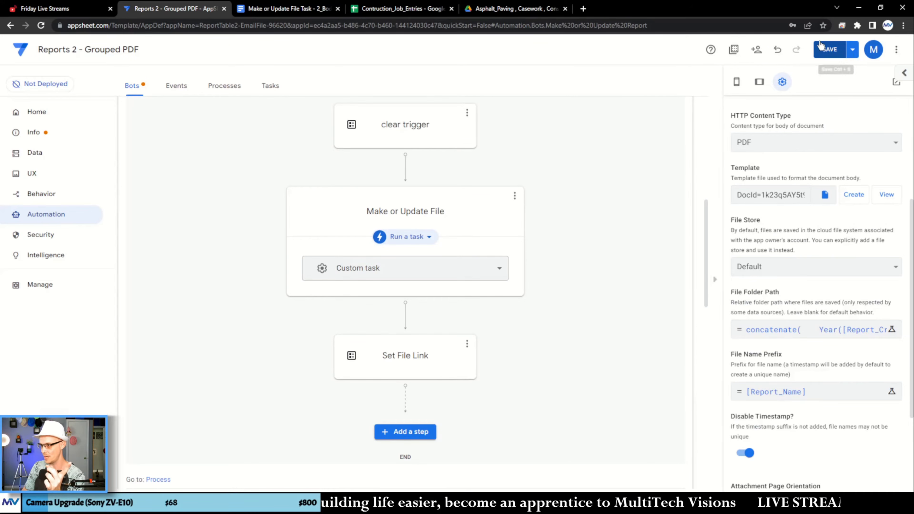
left_click(853, 50)
left_click(817, 96)
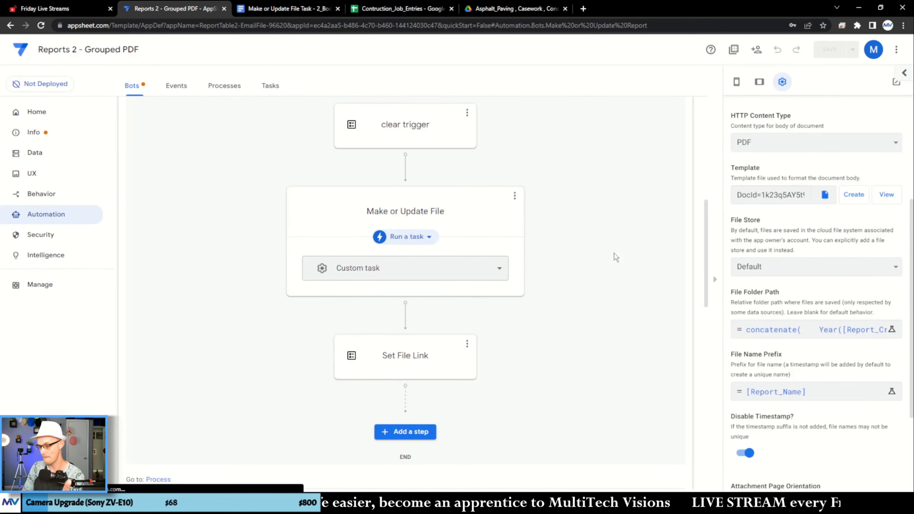
- Open the Report Output 1 record in the app preview and run its Make Update File action
left_click(742, 85)
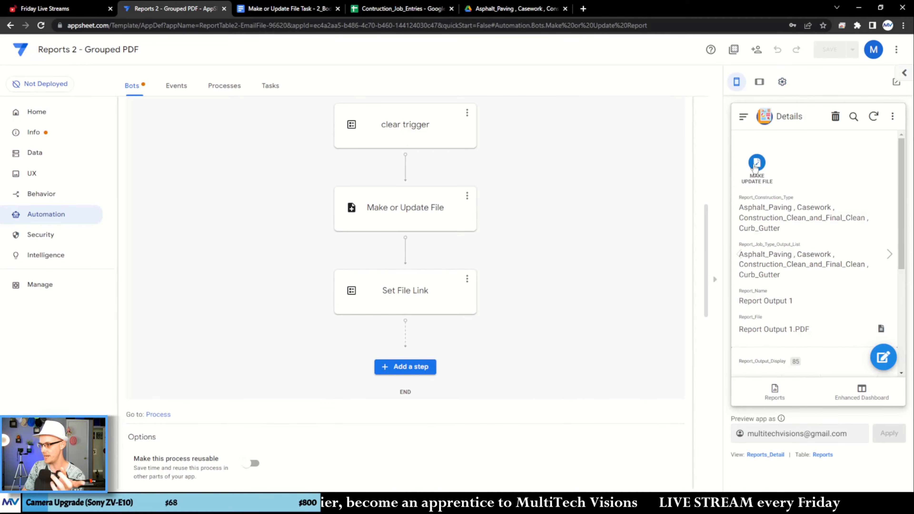
left_click(779, 393)
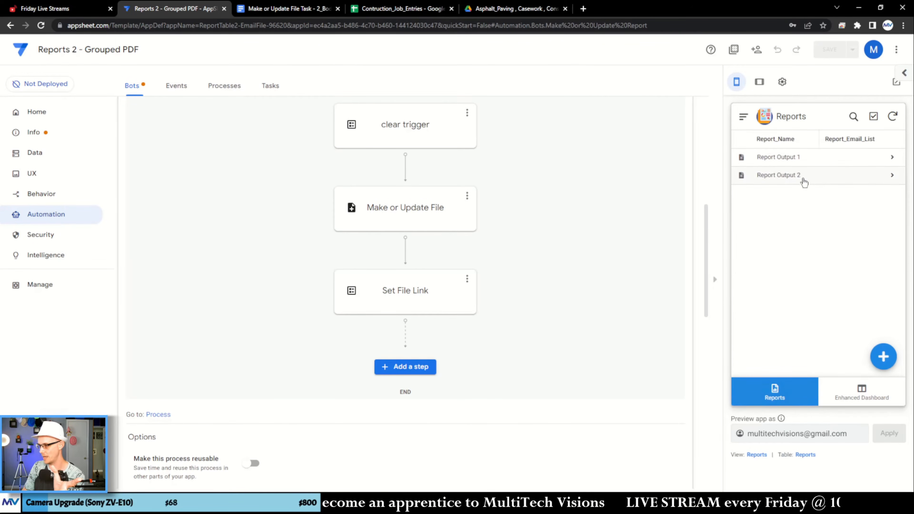
left_click(802, 162)
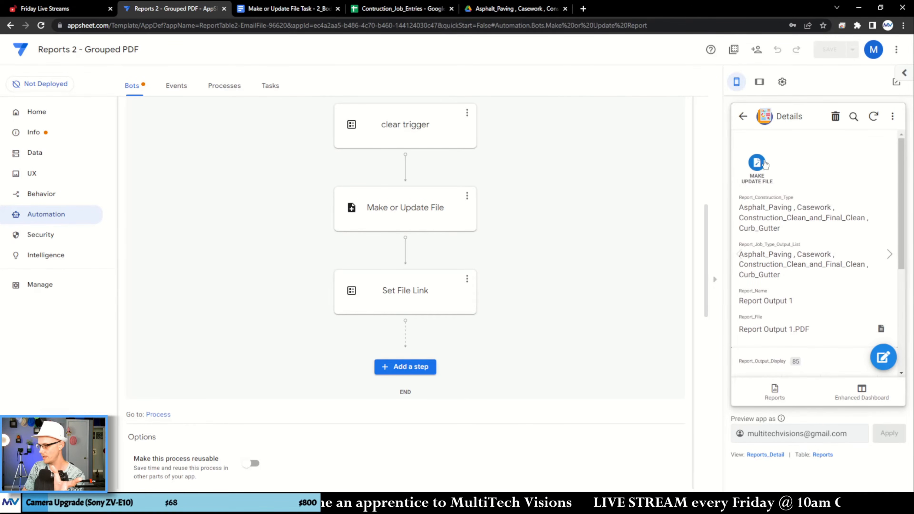
left_click(757, 164)
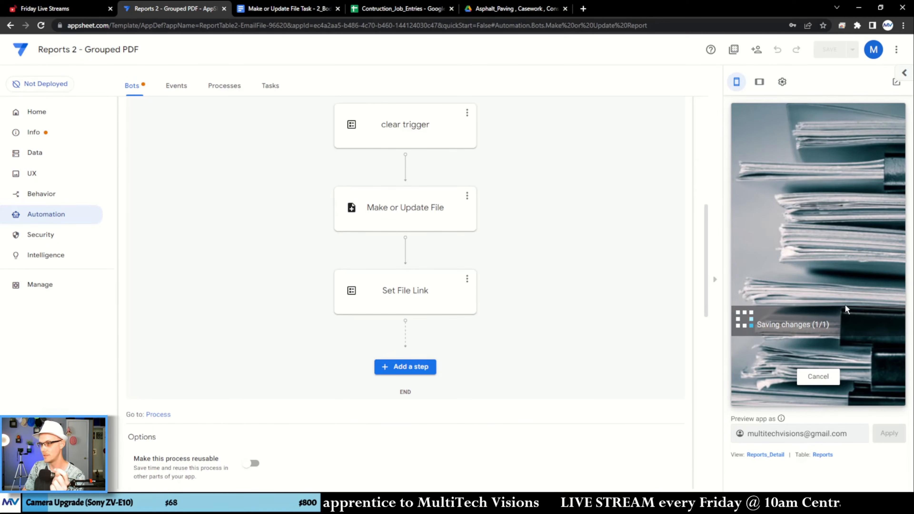
- Switch to Google Drive, examine the dates and billable statuses in the already open Report Output 1.pdf, and close the preview
left_click(496, 11)
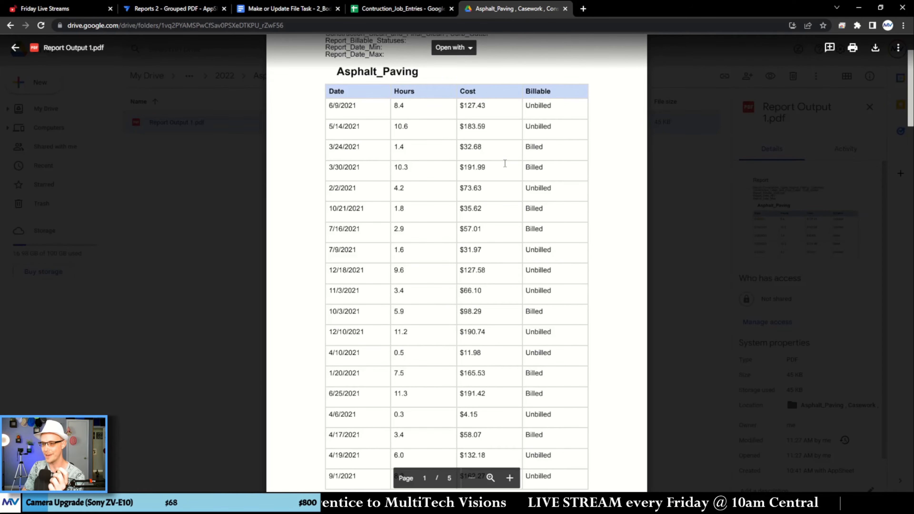
scroll(515, 181, "up", 1)
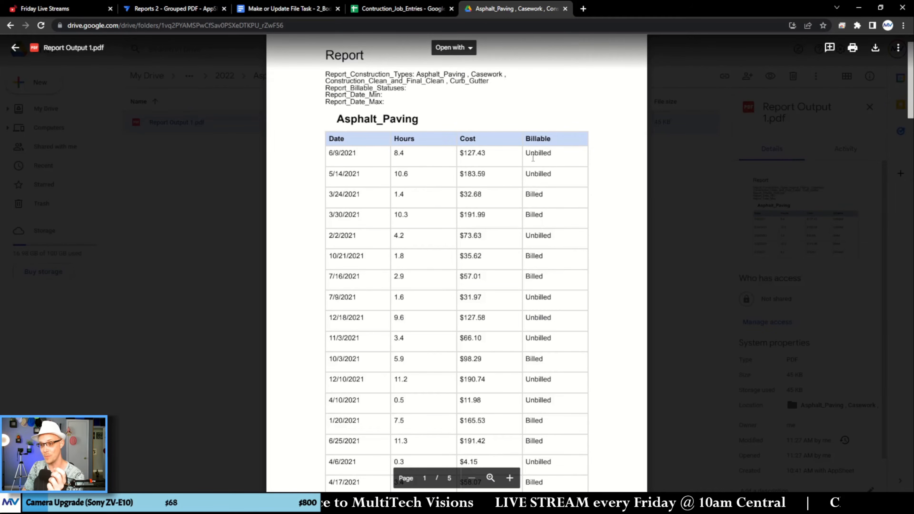
left_click_drag(533, 158, 558, 326)
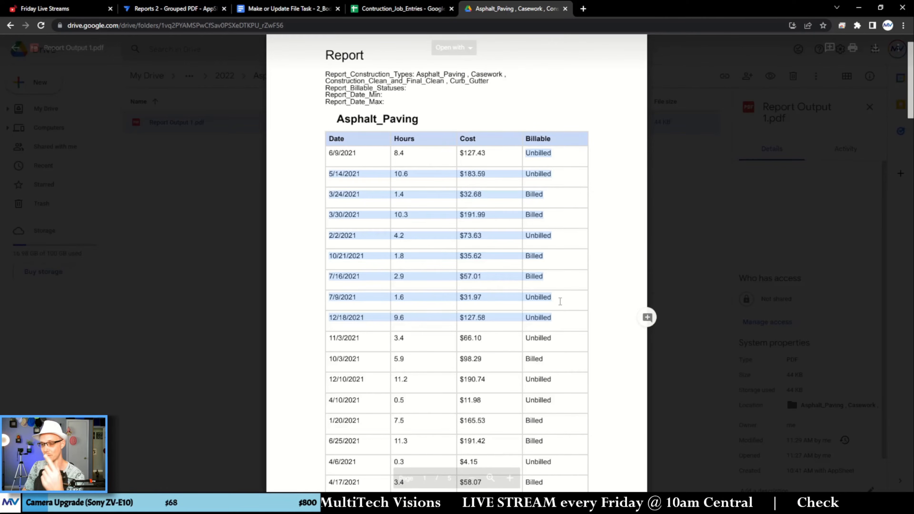
left_click_drag(339, 154, 340, 213)
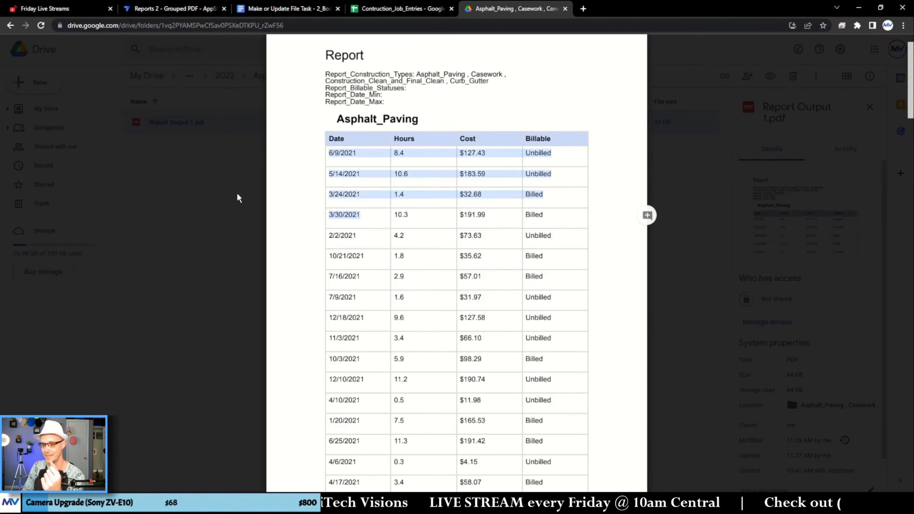
left_click(237, 192)
- Reopen Report Output 1.pdf from the Drive folder and check how the Asphalt_Paving rows are ordered by billable status and date
left_click(275, 9)
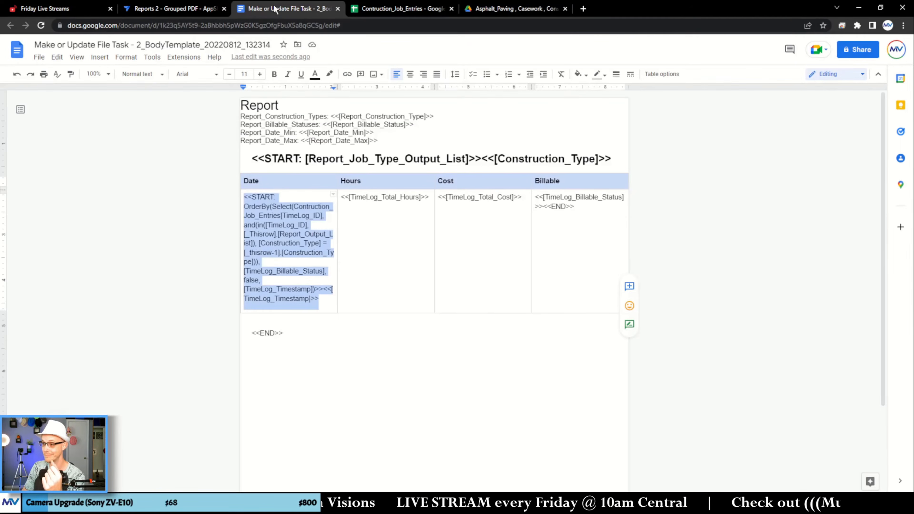
left_click(192, 10)
left_click(504, 8)
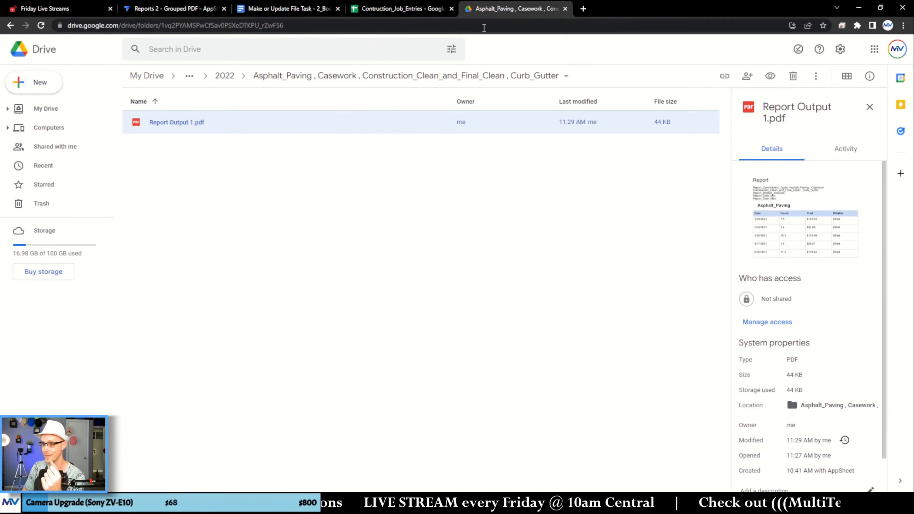
double_click(375, 125)
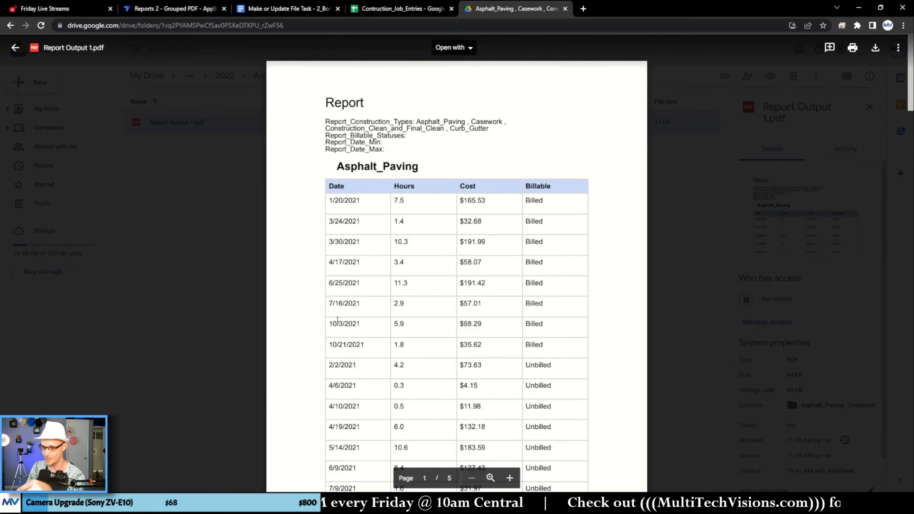
scroll(361, 324, "down", 3)
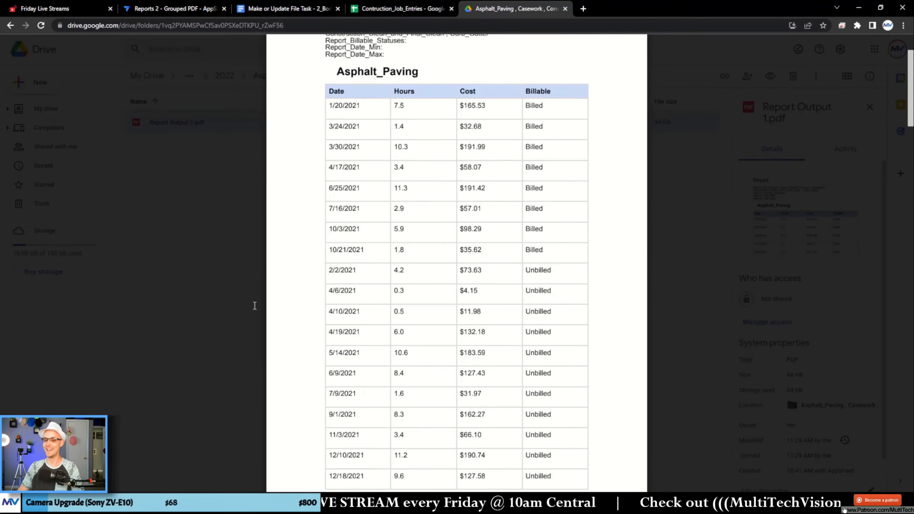
left_click(194, 250)
- Return to the template document and review the OrderBy START expression in the table's Date cell
left_click(304, 9)
left_click(360, 246)
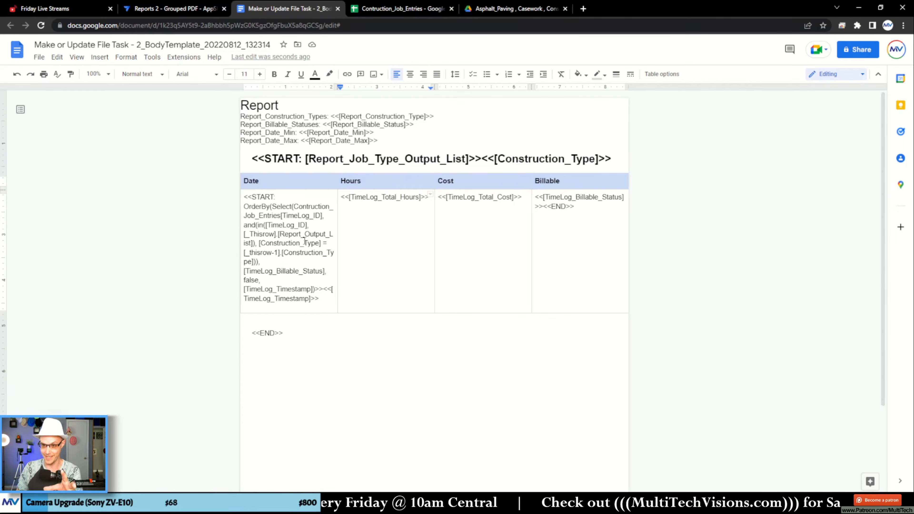
left_click_drag(245, 195, 327, 302)
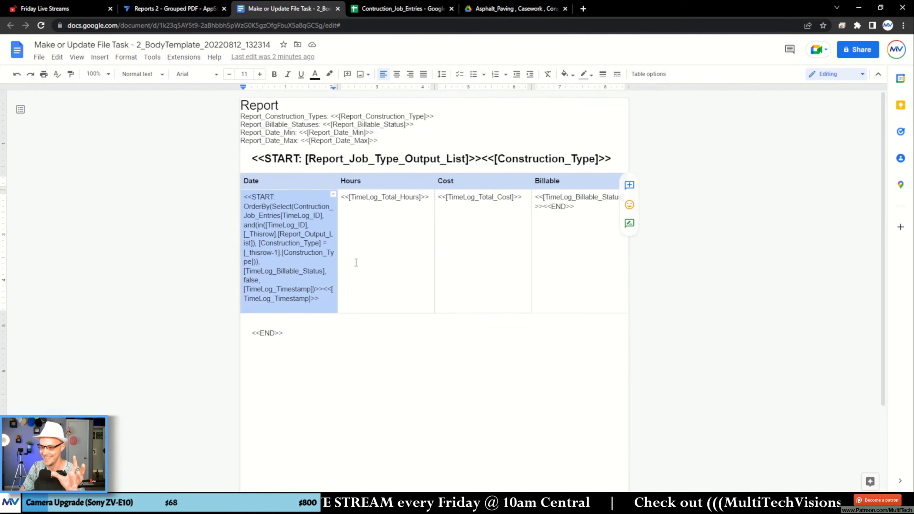
left_click(238, 181)
left_click(356, 197)
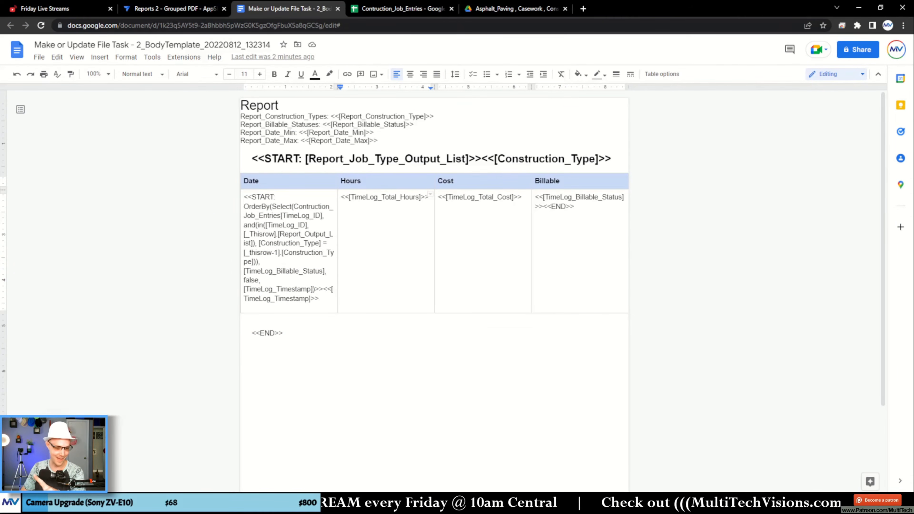
- Insert an empty table row below the row that holds the START and END expressions
scroll(424, 266, "down", 2)
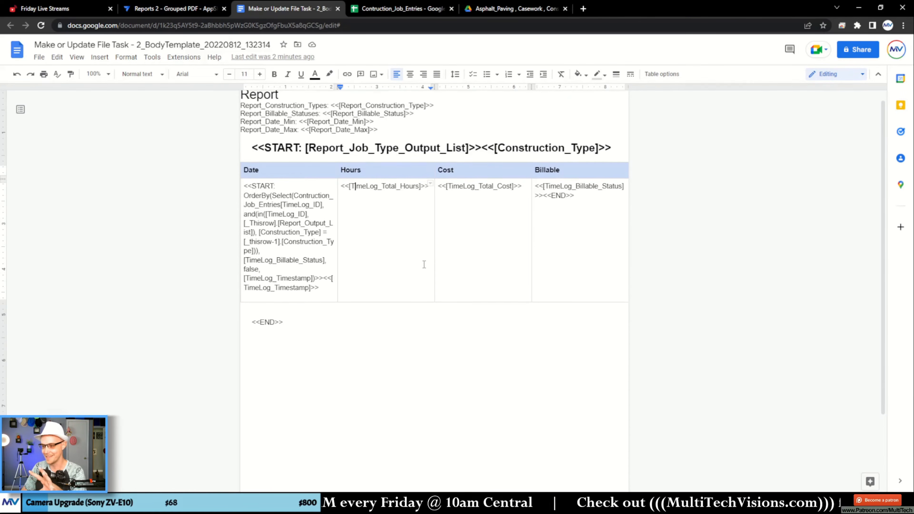
right_click(387, 237)
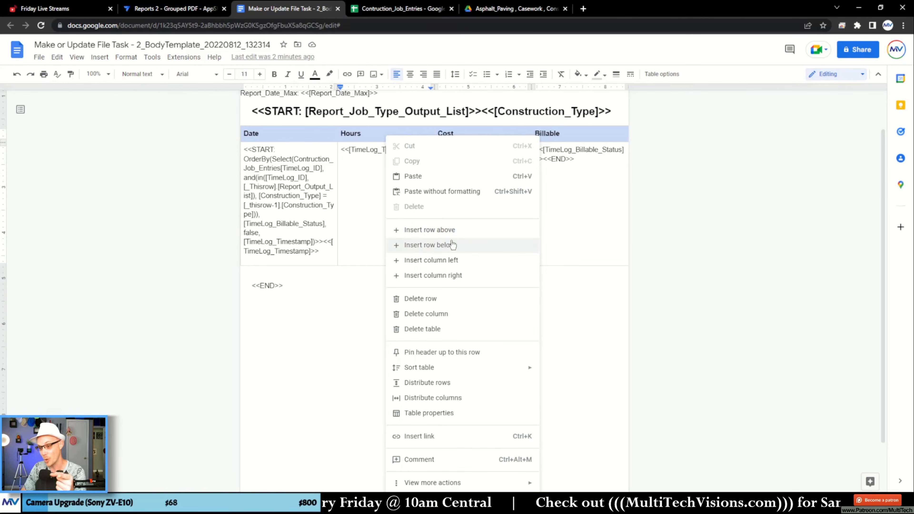
left_click(474, 249)
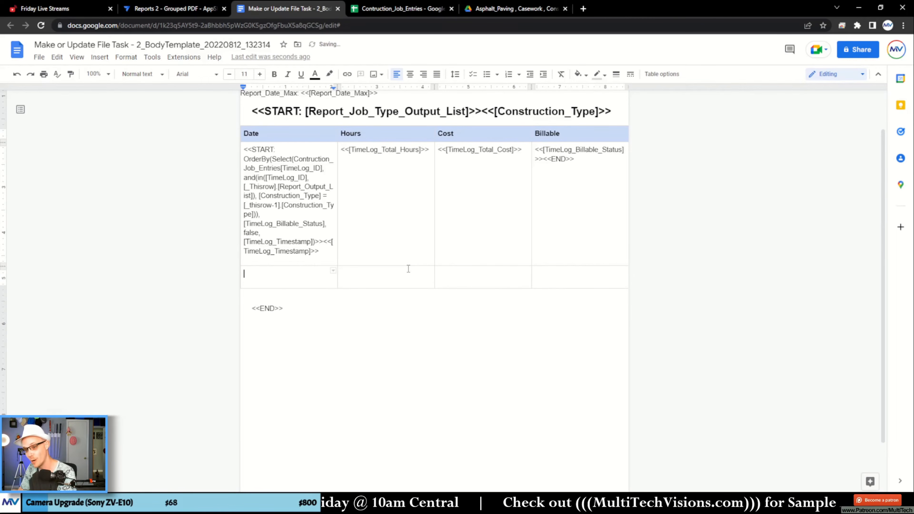
left_click_drag(579, 158, 280, 169)
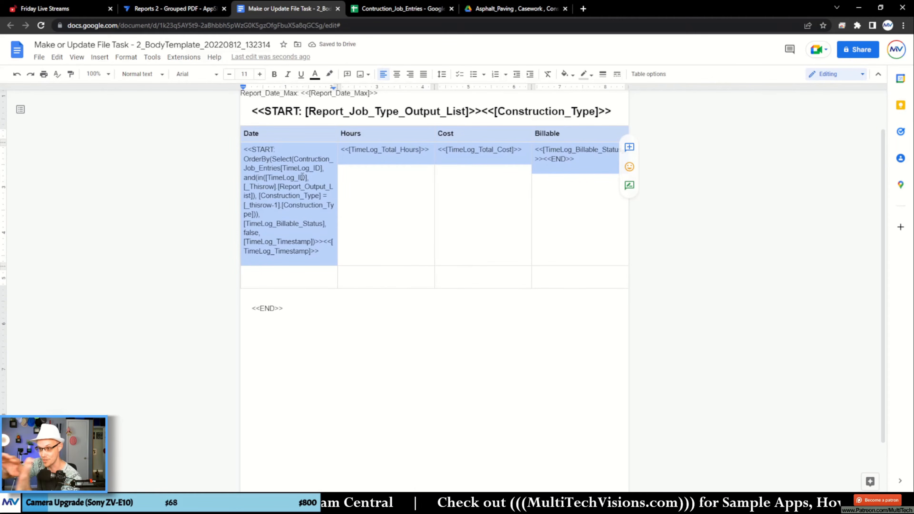
left_click(373, 278)
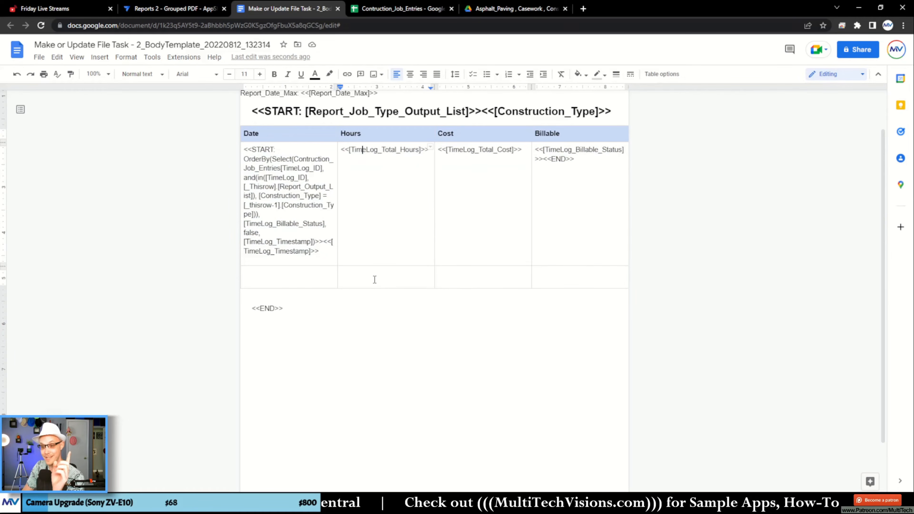
- Enter Totals in the Date cell of the empty row and make it bold and right-aligned
left_click(325, 278)
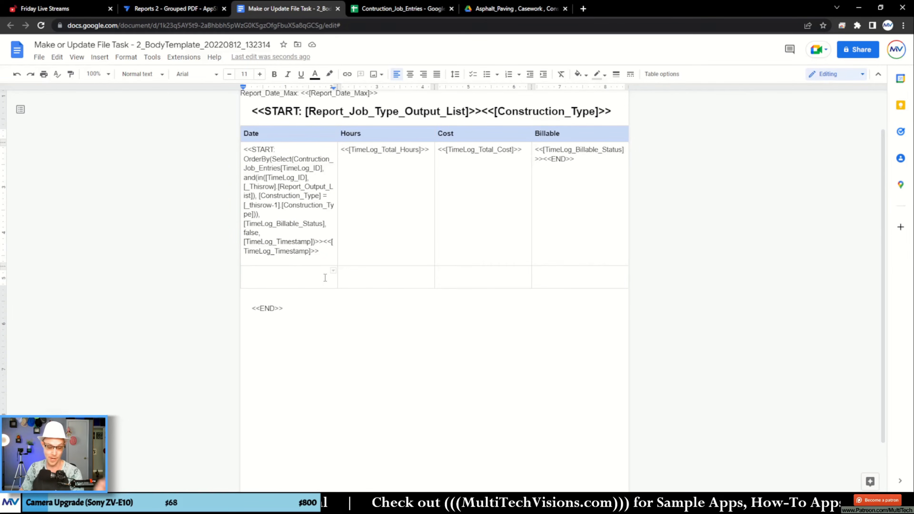
type("Totals")
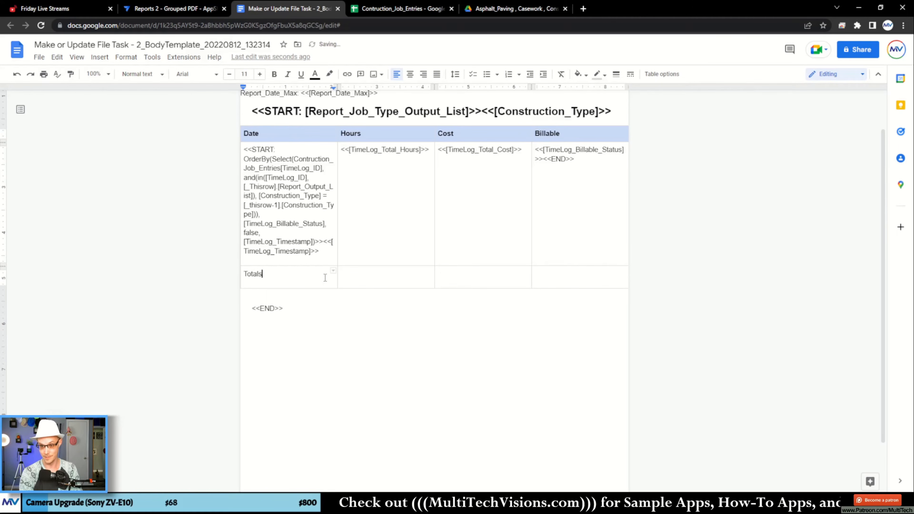
left_click_drag(296, 274, 243, 273)
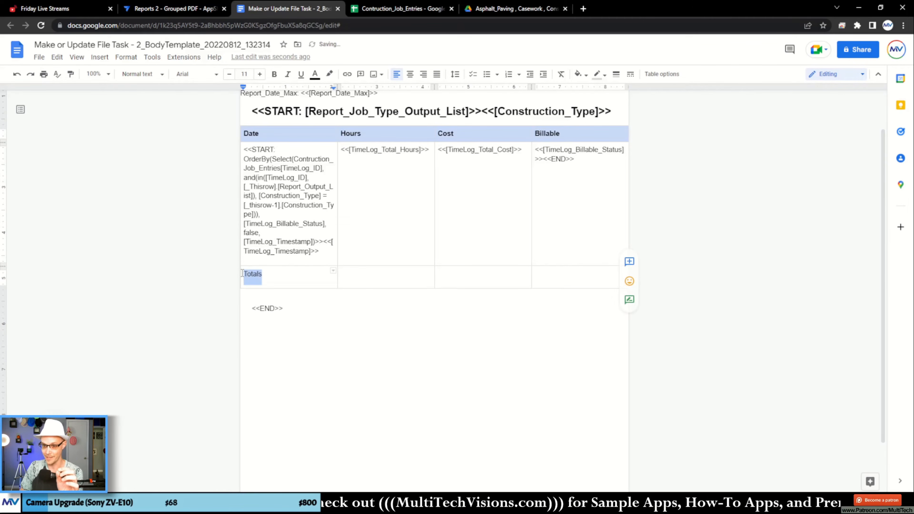
left_click(274, 74)
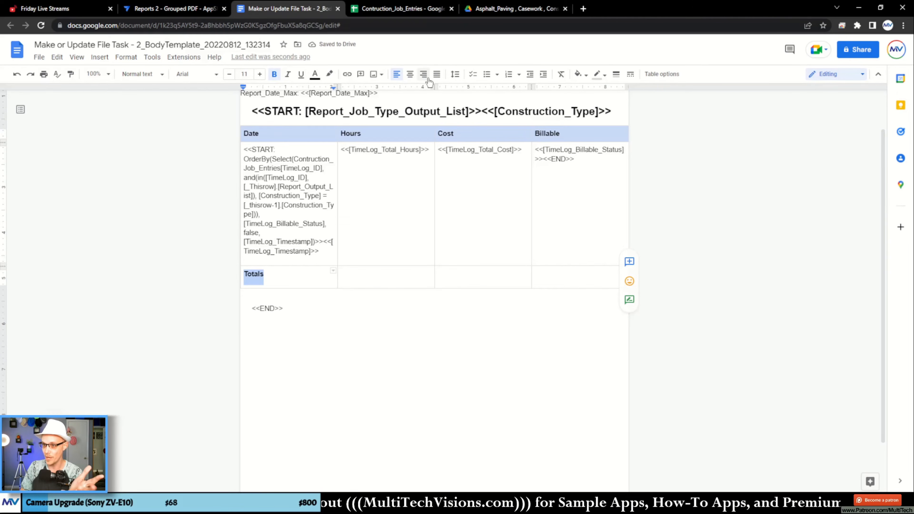
left_click(421, 75)
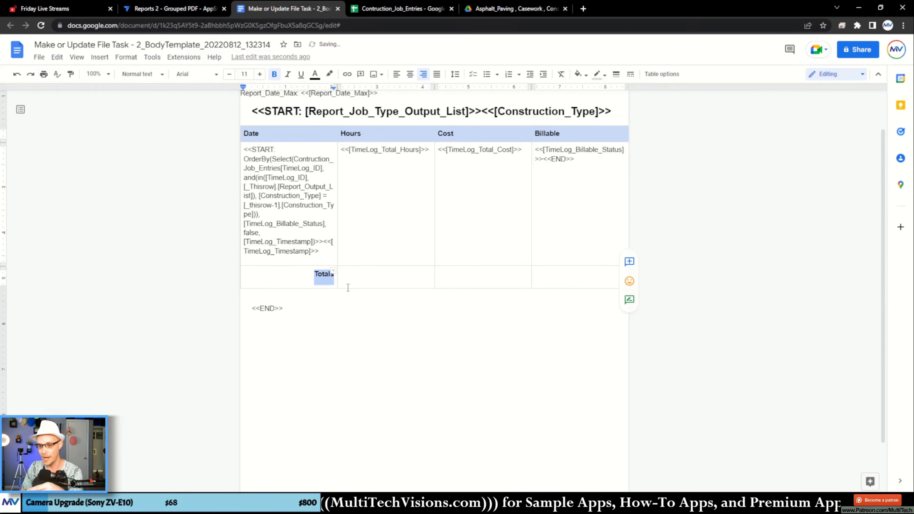
- Enter the placeholder asdf in the Hours and Cost cells of the Totals row
left_click(361, 278)
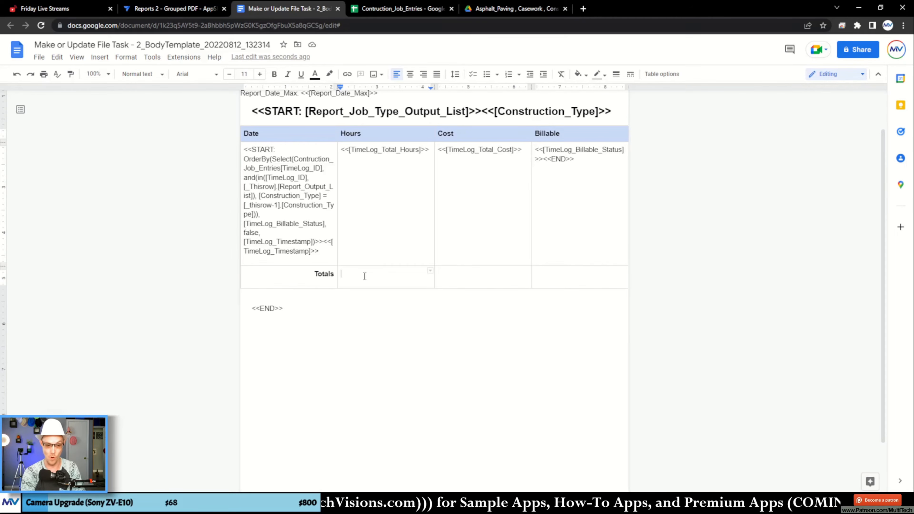
type("asdf")
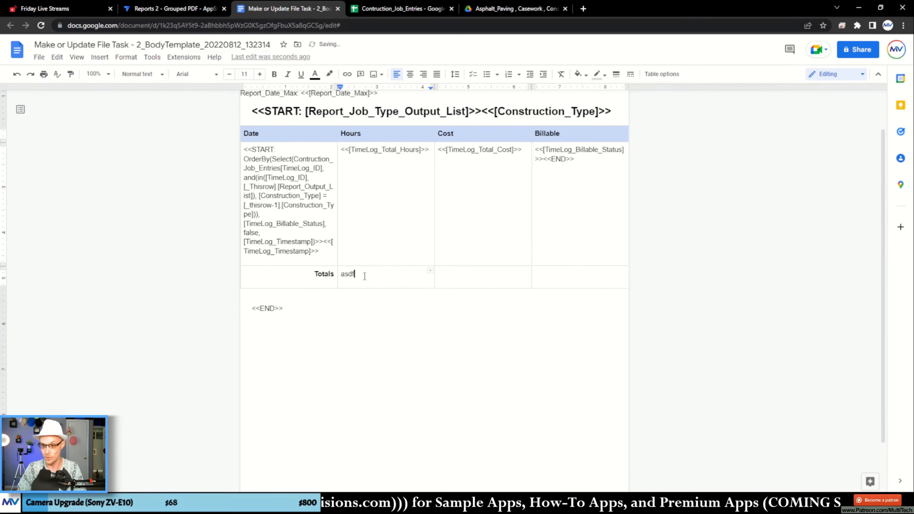
left_click(453, 277)
type("asdf")
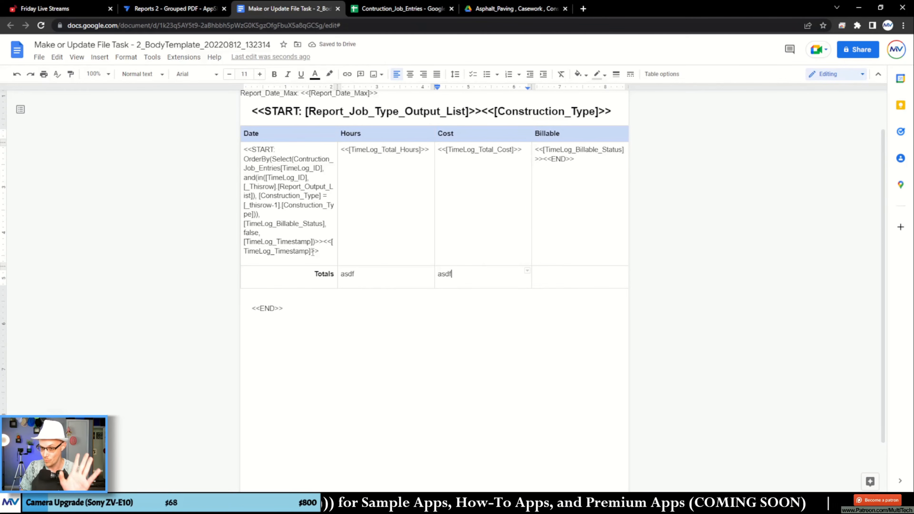
- Copy the START OrderBy expression from the Date cell into the Hours cell of the Totals row, replacing the placeholder
left_click_drag(323, 241, 244, 150)
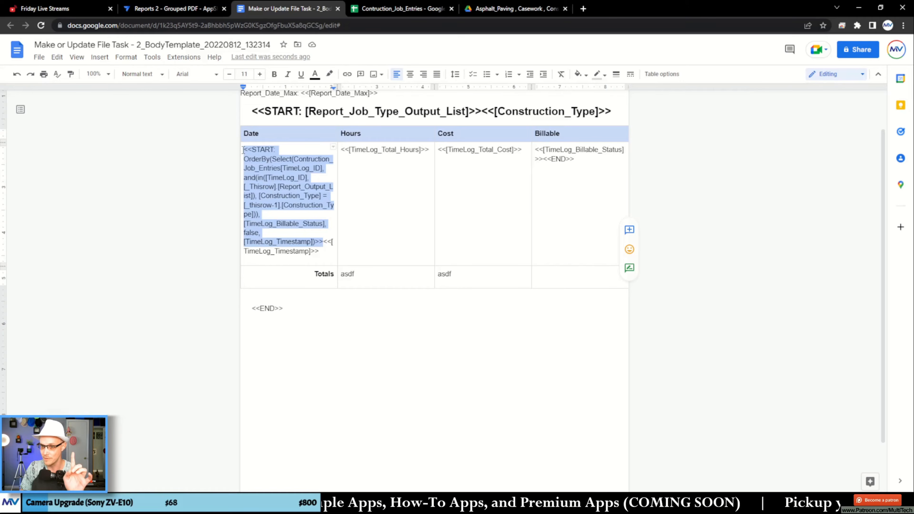
right_click(244, 150)
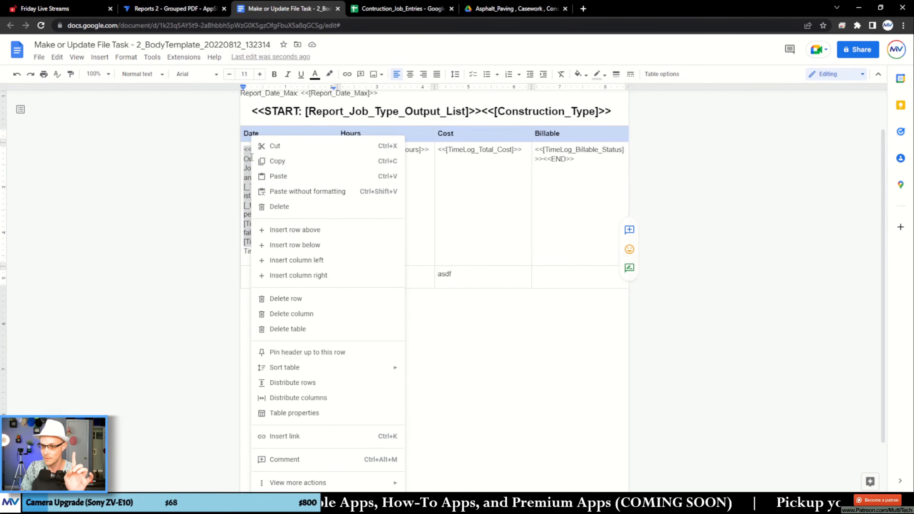
left_click(295, 166)
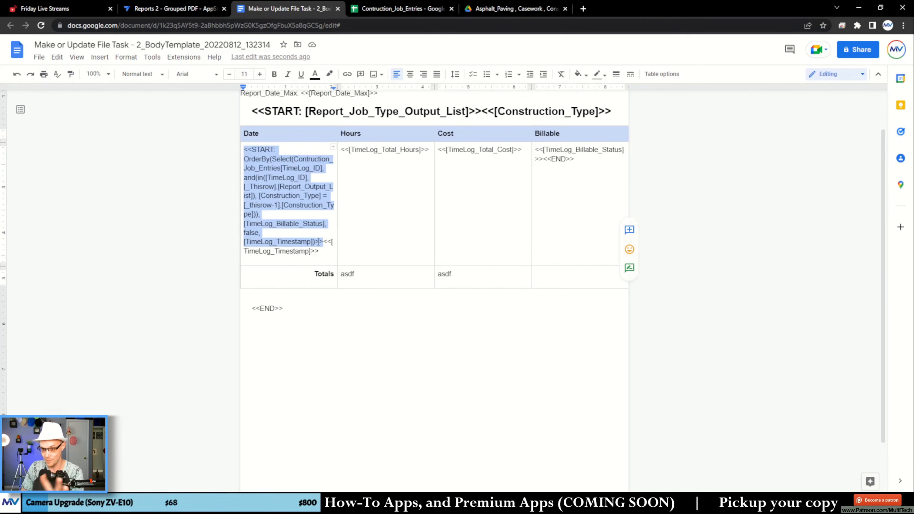
double_click(348, 274)
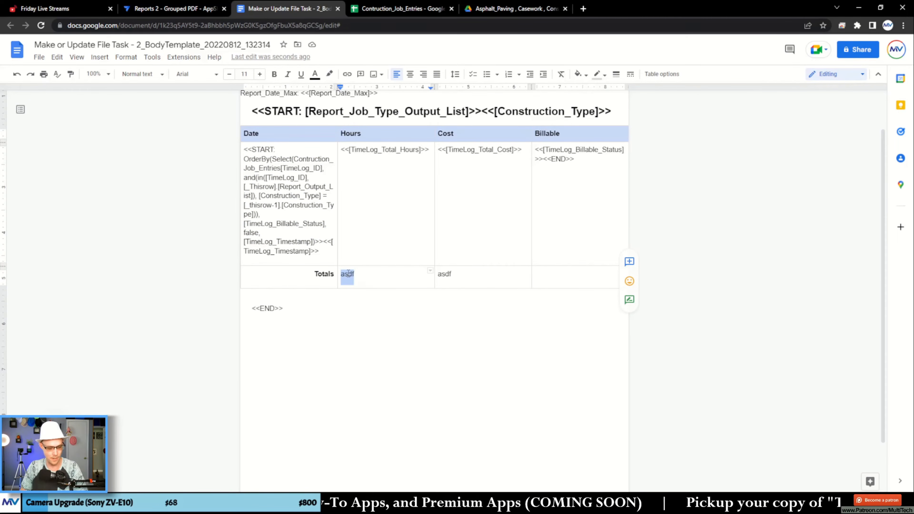
key("ctrl+v")
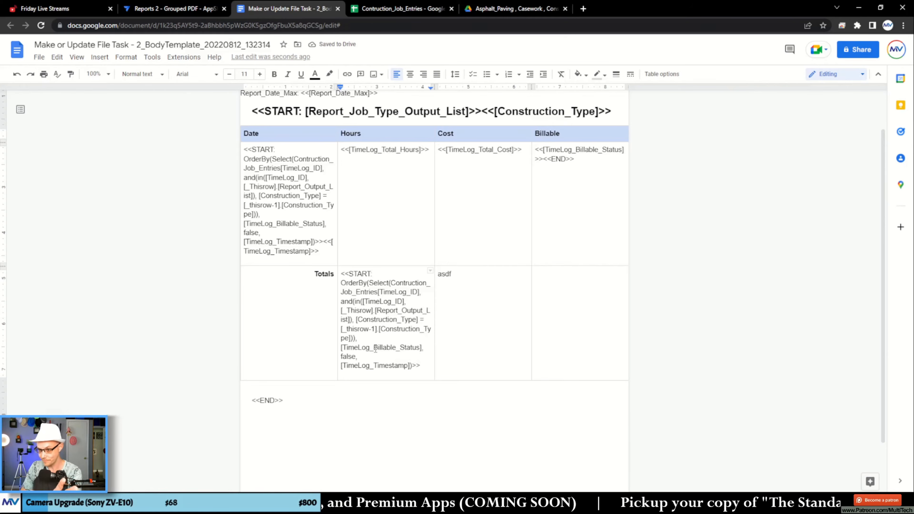
- Delete START: and the opening OrderBy( from the Totals Hours expression so that it begins with Select
double_click(365, 274)
key("BackSpace")
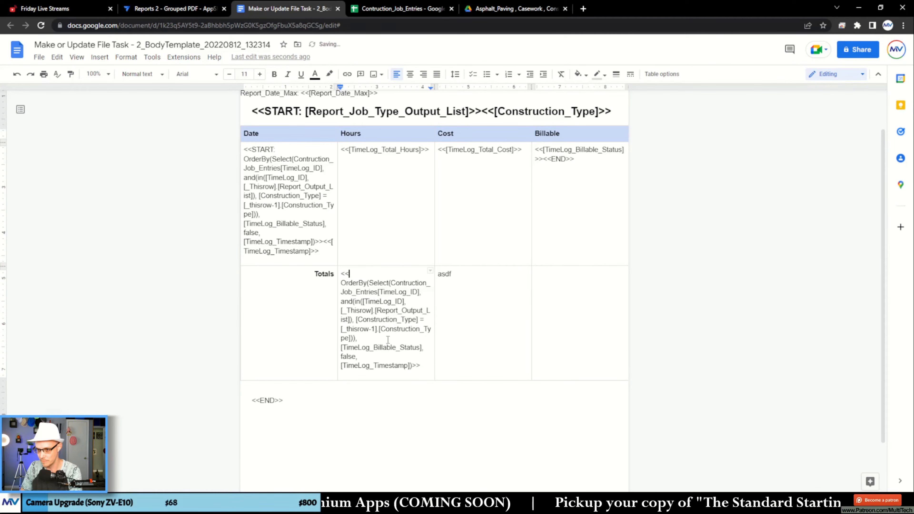
key("Delete")
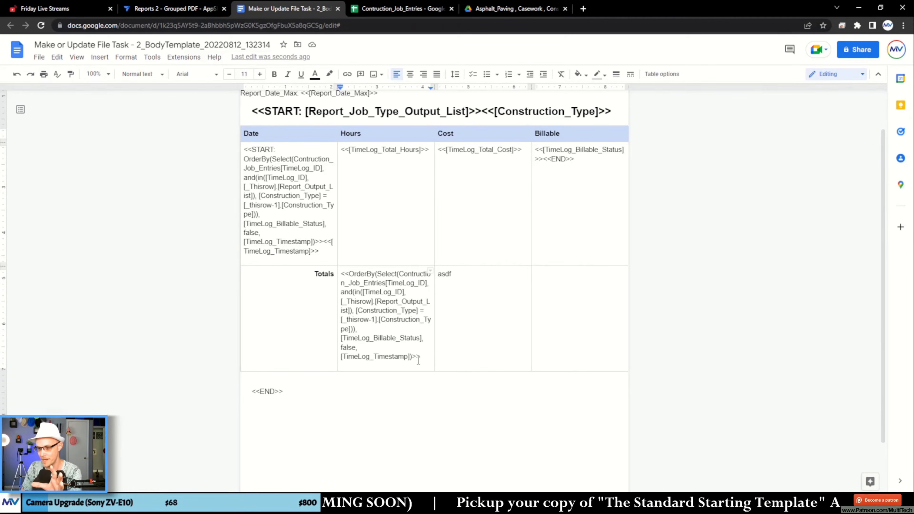
double_click(366, 273)
key("BackSpace")
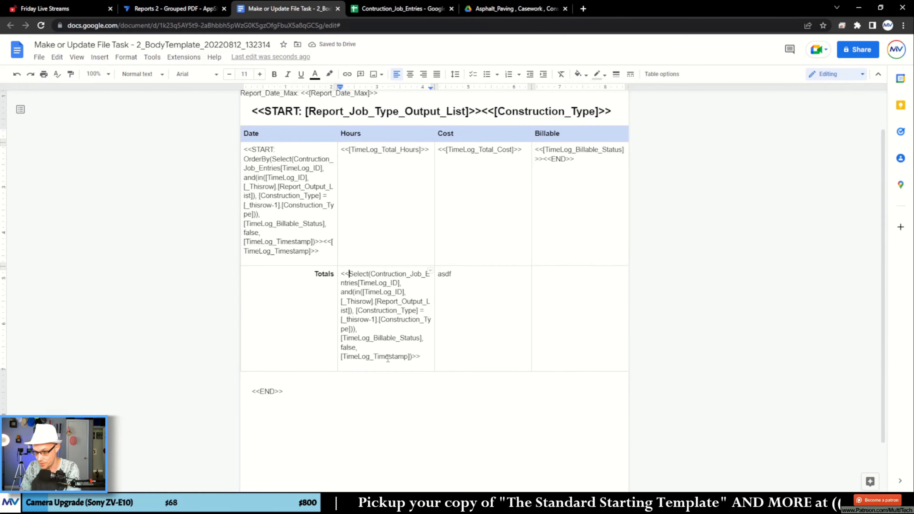
- Delete the TimeLog_Billable_Status, false and TimeLog_Timestamp sort arguments and the OrderBy closing parenthesis from the Totals Hours expression
left_click_drag(408, 359, 348, 338)
key("BackSpace")
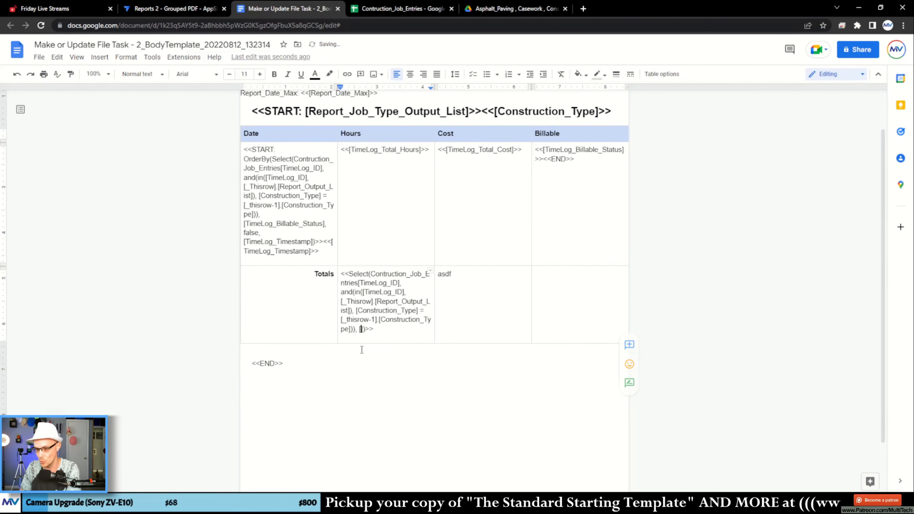
key("Delete")
key("Delete")
key("BackSpace")
key("BackSpace")
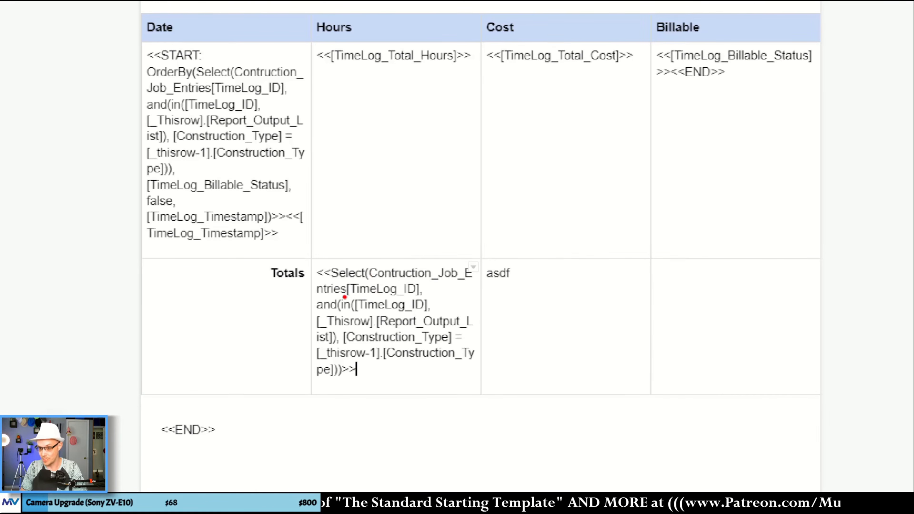
- Replace TimeLog_ID in the Select's first argument with TimeLog_Total_Hours, copied from the Hours cell above, without formatting
left_click_drag(340, 295, 424, 298)
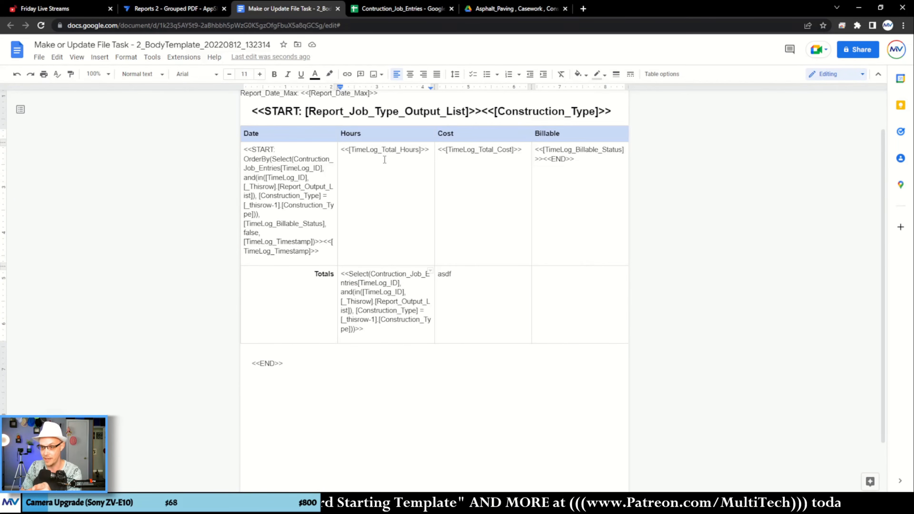
double_click(385, 150)
right_click(384, 150)
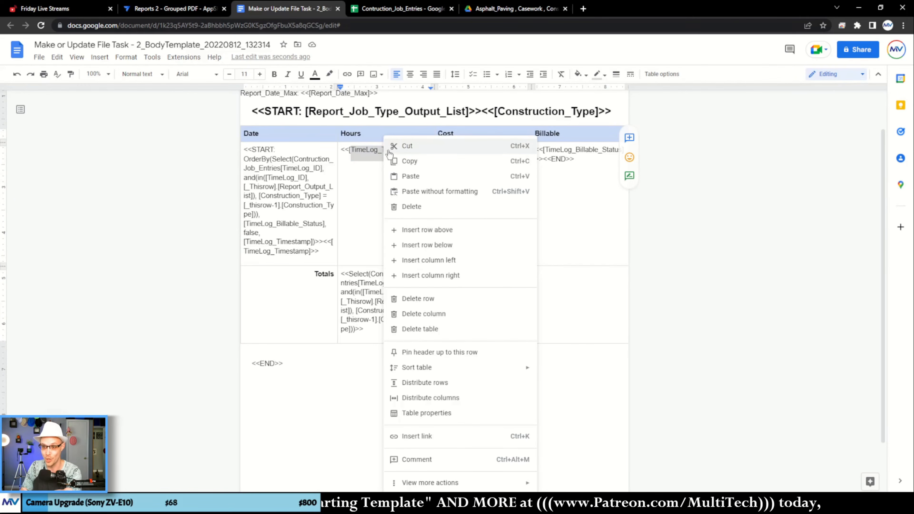
left_click(403, 159)
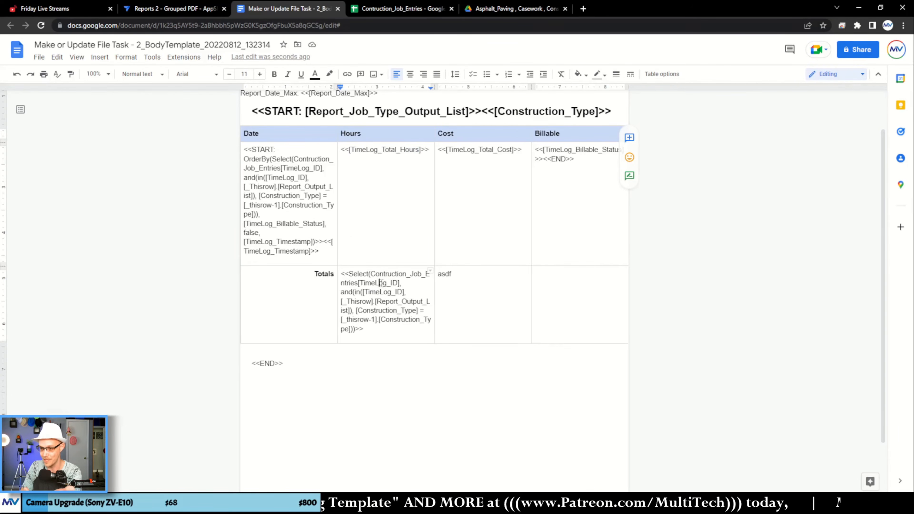
double_click(383, 284)
right_click(380, 283)
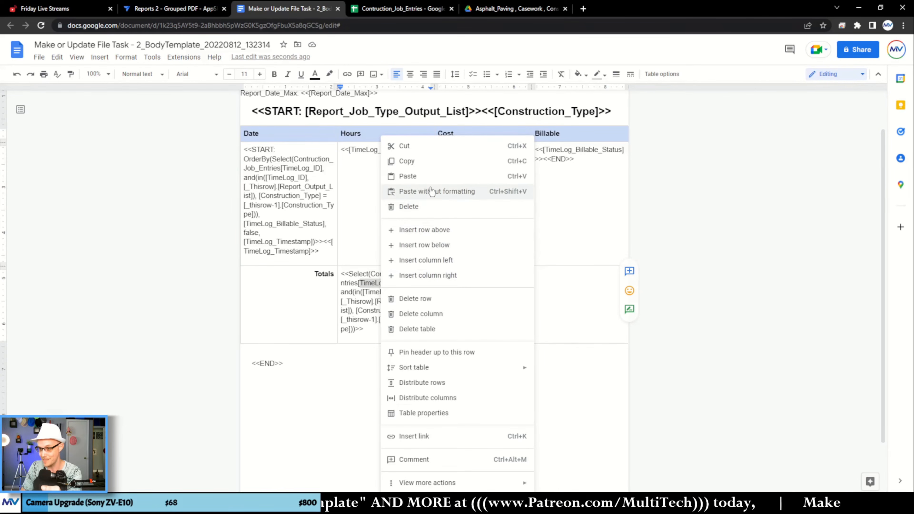
left_click(417, 191)
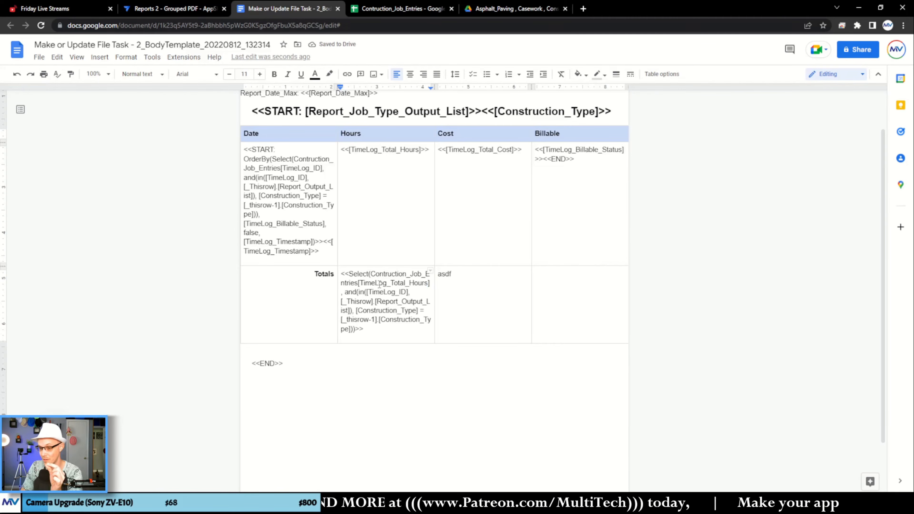
- Wrap the Totals Hours Select expression in SUM( ), adding the closing parenthesis before the final >>
double_click(379, 284)
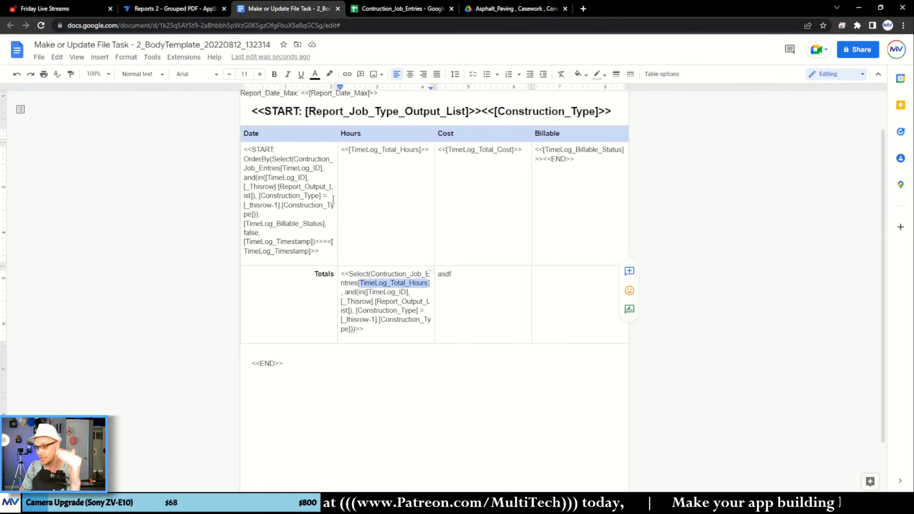
left_click(389, 311)
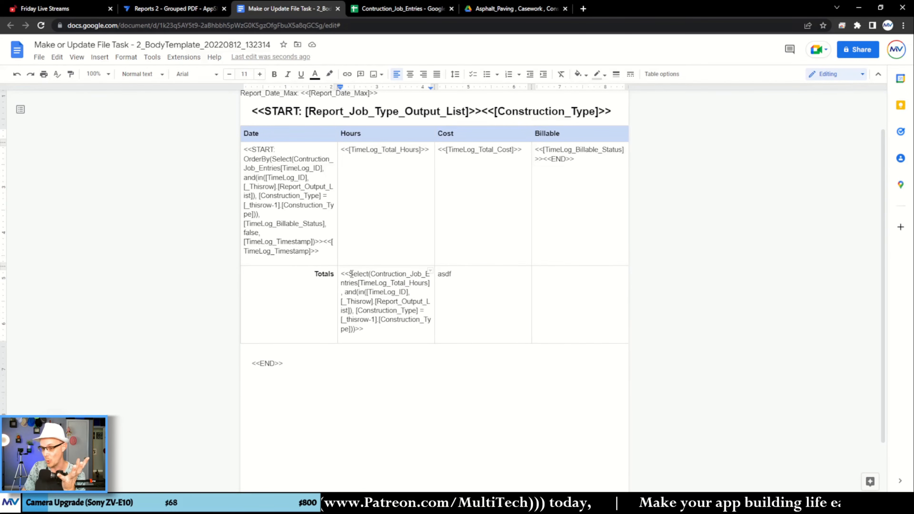
type("Su,m(")
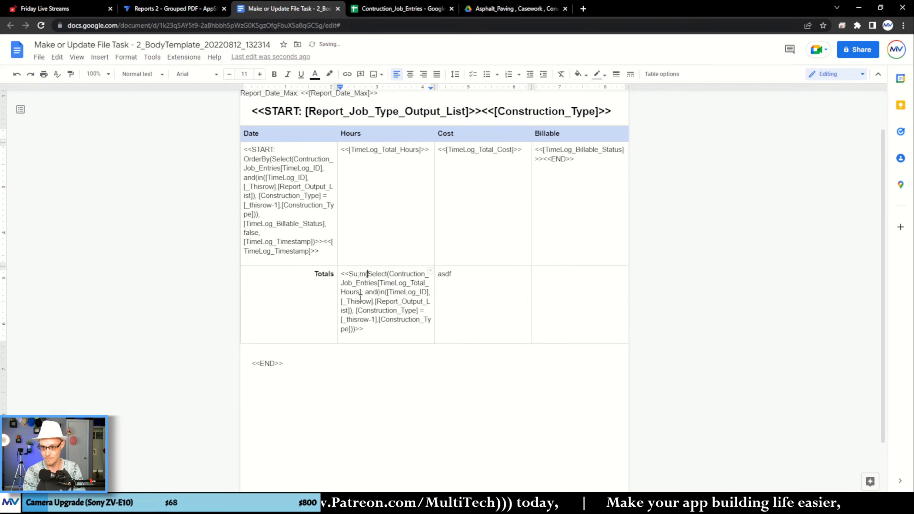
key("BackSpace")
key("BackSpace")
key("BackSpace")
key("BackSpace")
type("UM(")
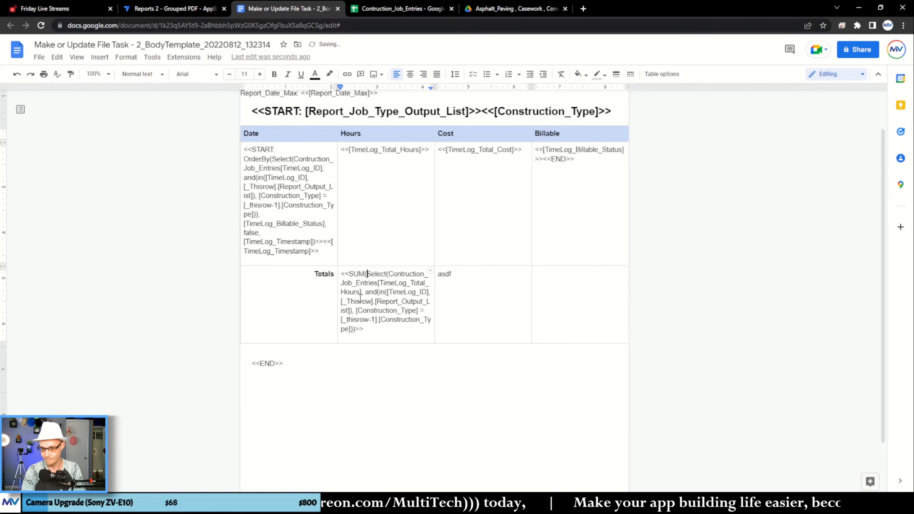
key("Down")
key("Down")
key("Down")
key("Down")
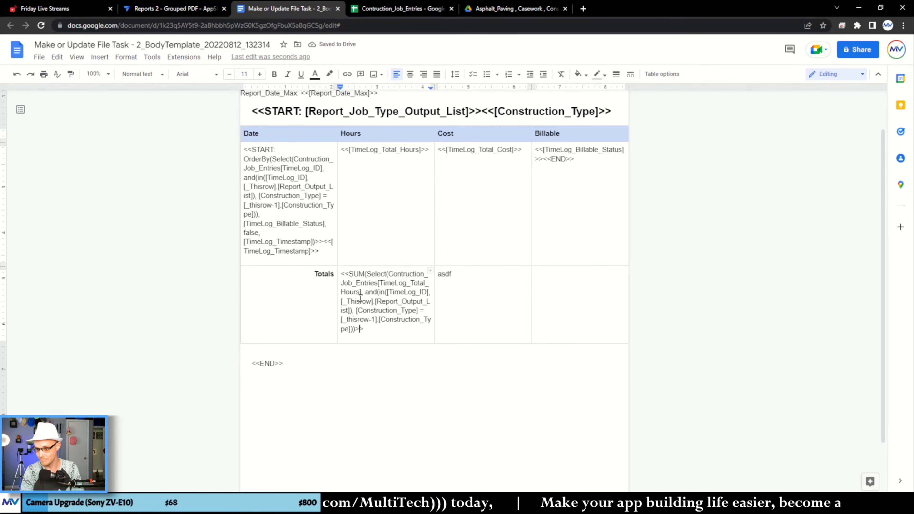
type(")")
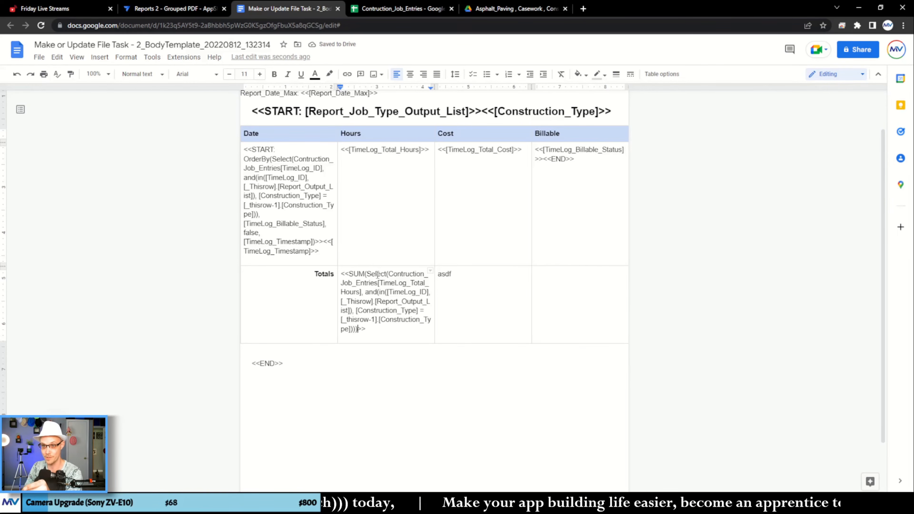
- Switch to the AppSheet editor, re-save the file task's File Folder Path expression as it is, and save the app
left_click(191, 9)
left_click(435, 217)
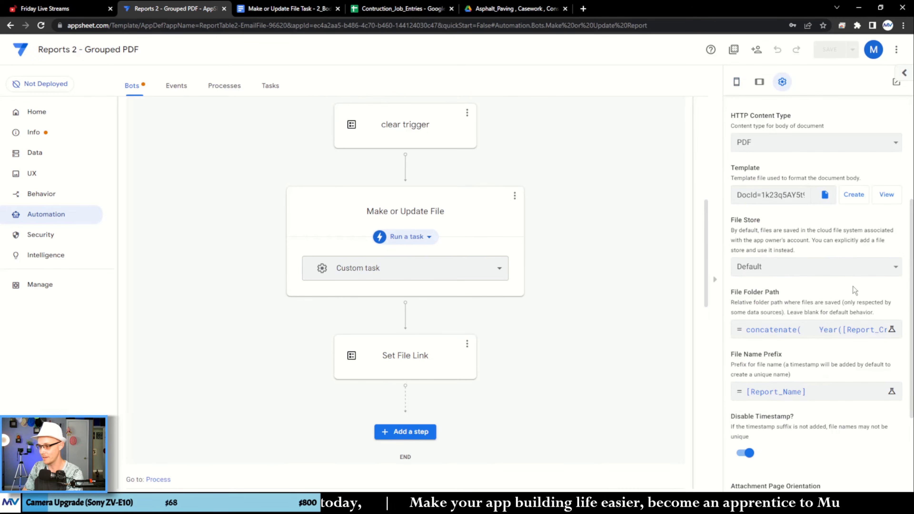
left_click(843, 330)
left_click(661, 444)
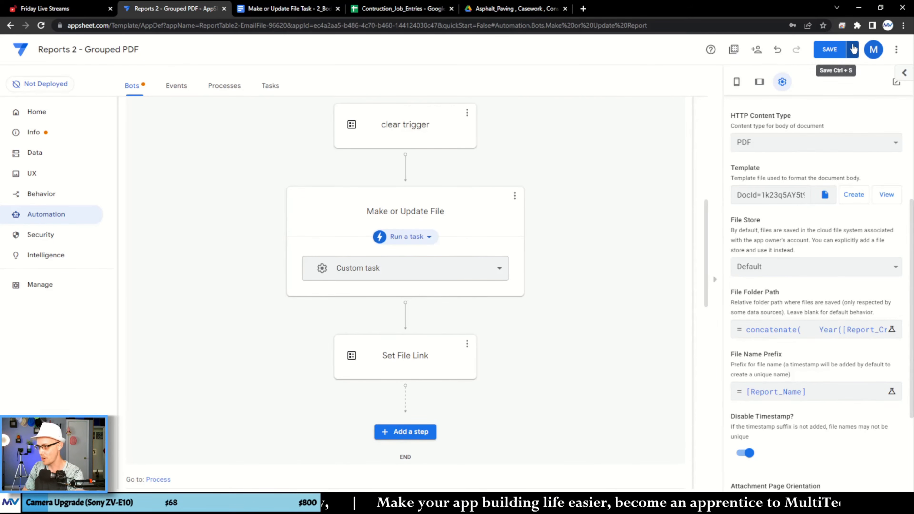
left_click(853, 48)
left_click(821, 106)
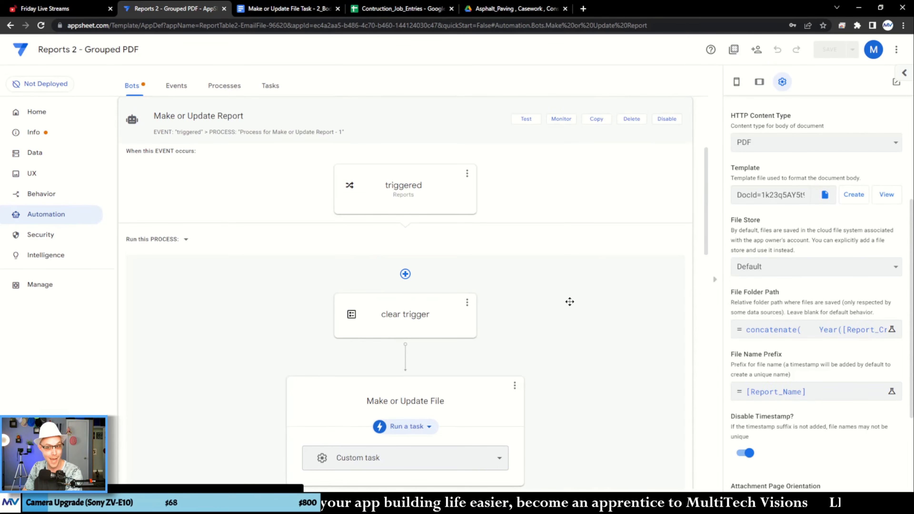
- Return to the template document and copy the Totals Hours SUM expression over the placeholder in the Totals Cost cell
left_click(279, 8)
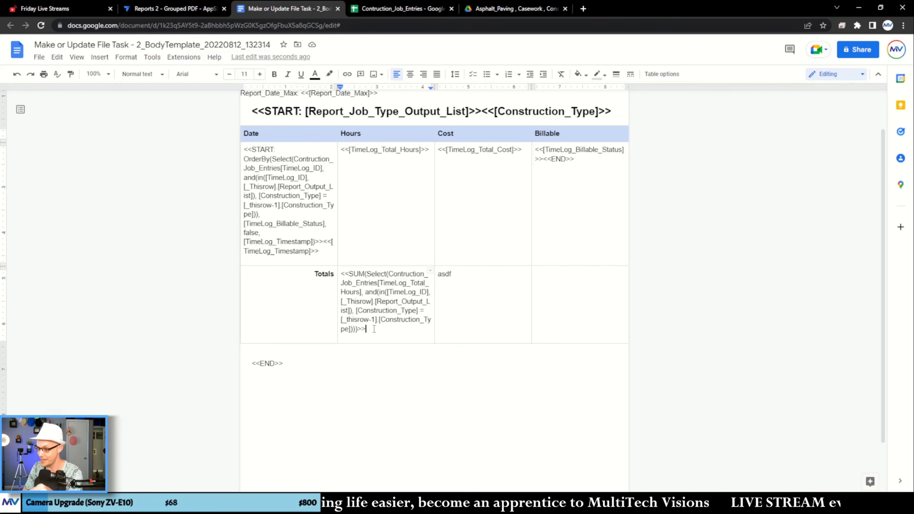
double_click(392, 283)
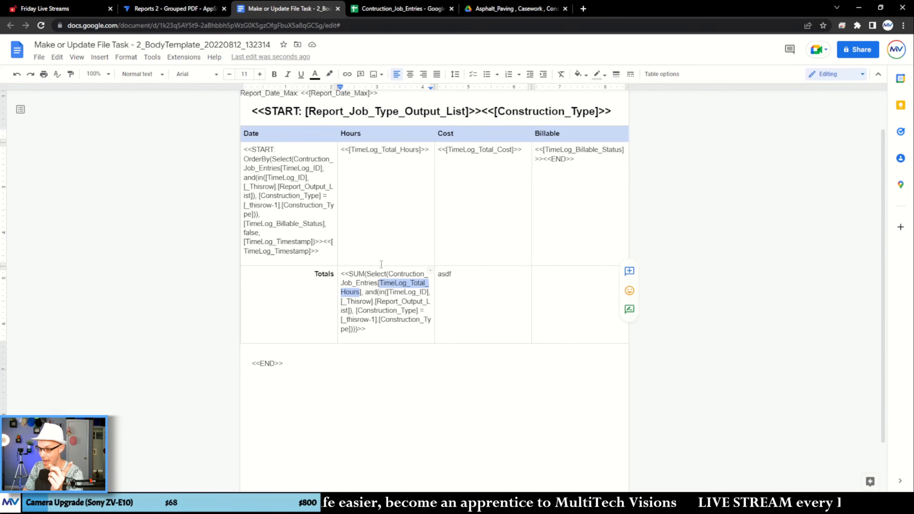
left_click_drag(383, 336, 342, 273)
right_click(351, 281)
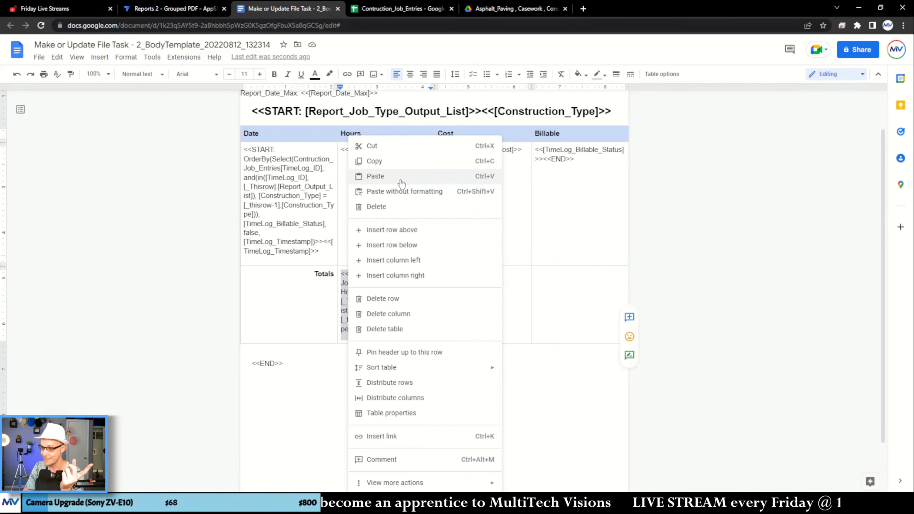
left_click(399, 164)
left_click(447, 275)
right_click(445, 276)
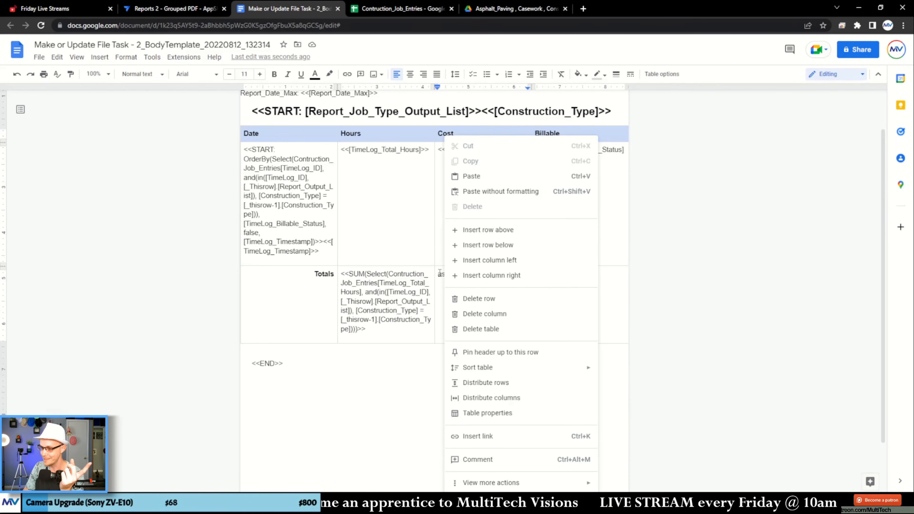
left_click(442, 275)
triple_click(443, 274)
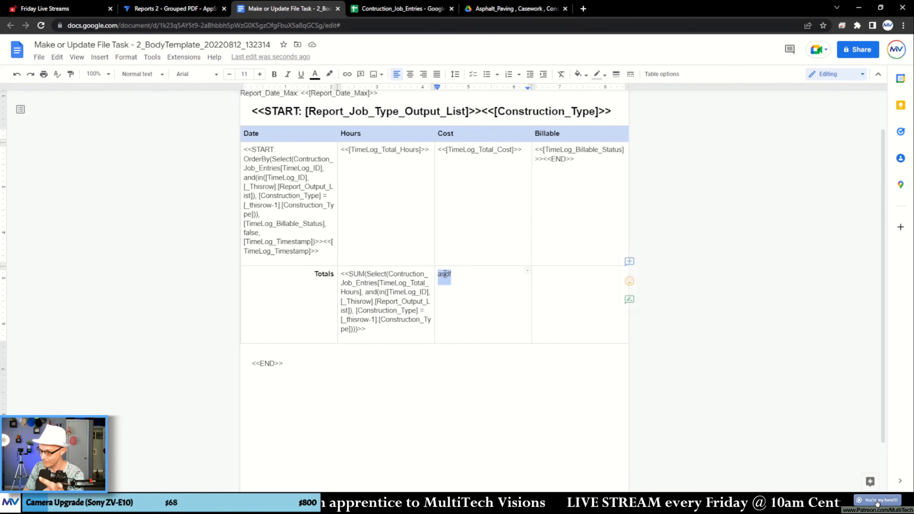
right_click(445, 276)
left_click(497, 215)
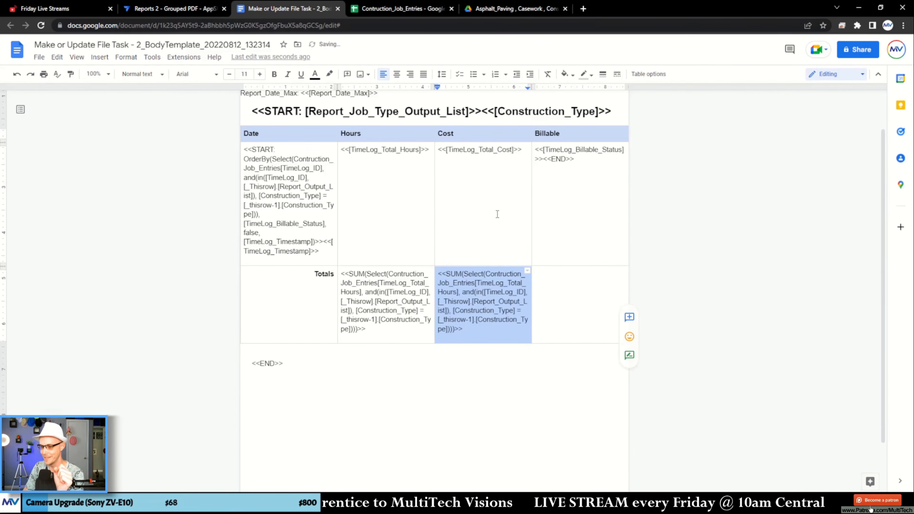
- Replace TimeLog_Total_Hours in the Totals Cost expression with TimeLog_Total_Cost, copied from the Cost cell above, without formatting
left_click(484, 326)
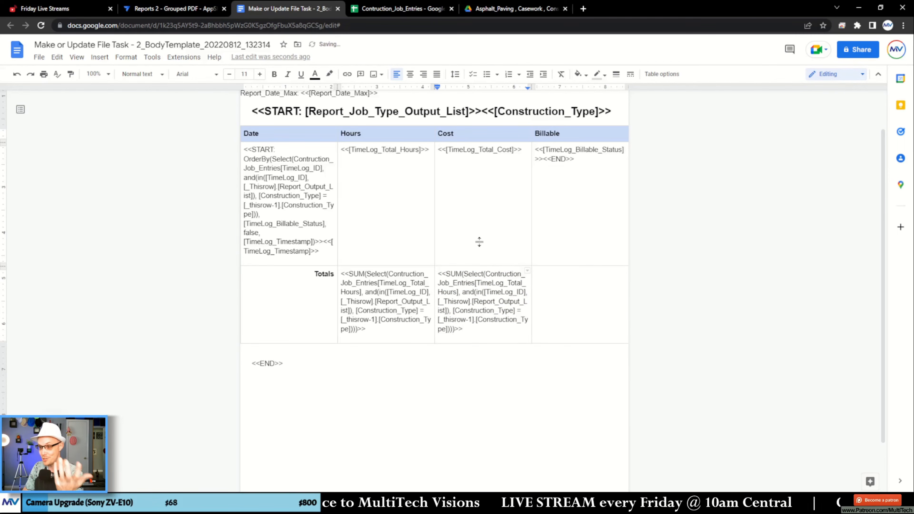
double_click(479, 149)
right_click(478, 149)
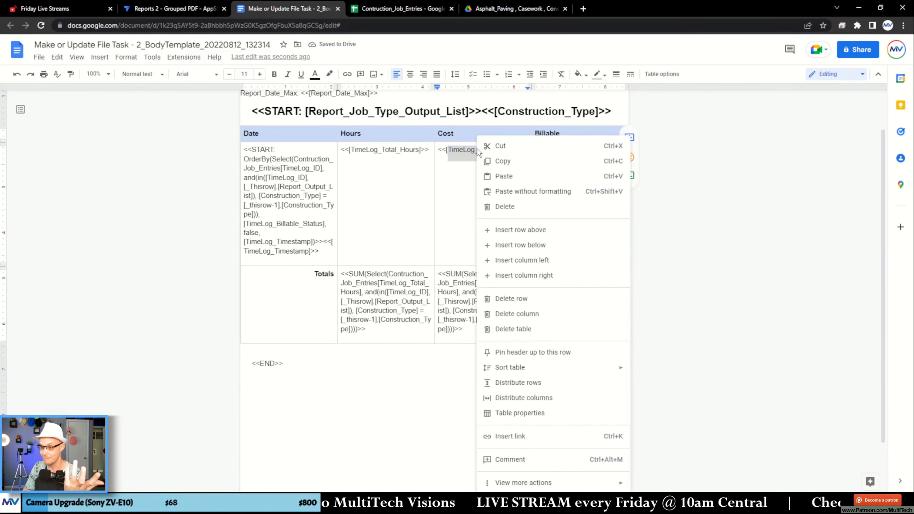
left_click(499, 160)
left_click(497, 284)
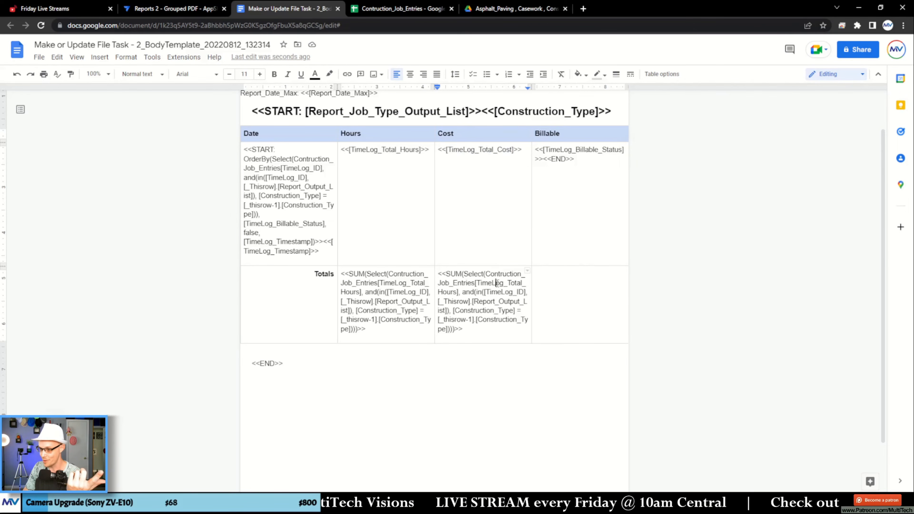
double_click(497, 283)
right_click(496, 282)
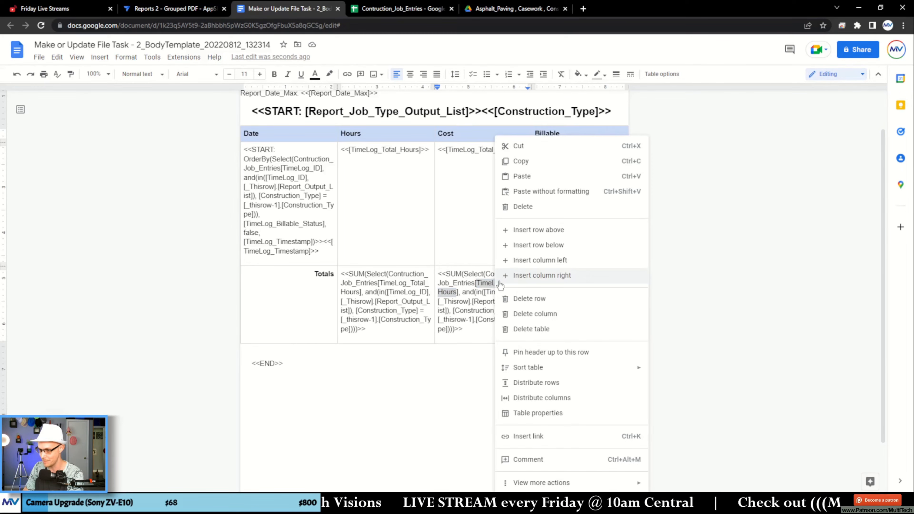
left_click(533, 191)
left_click(484, 331)
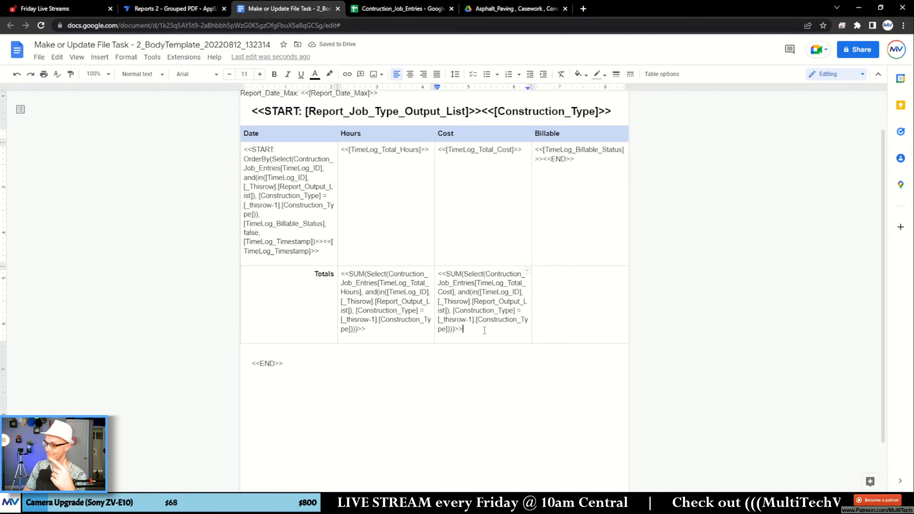
- Make the SUM expressions in the Totals row's Hours and Cost cells bold
left_click_drag(484, 330, 353, 287)
left_click(274, 74)
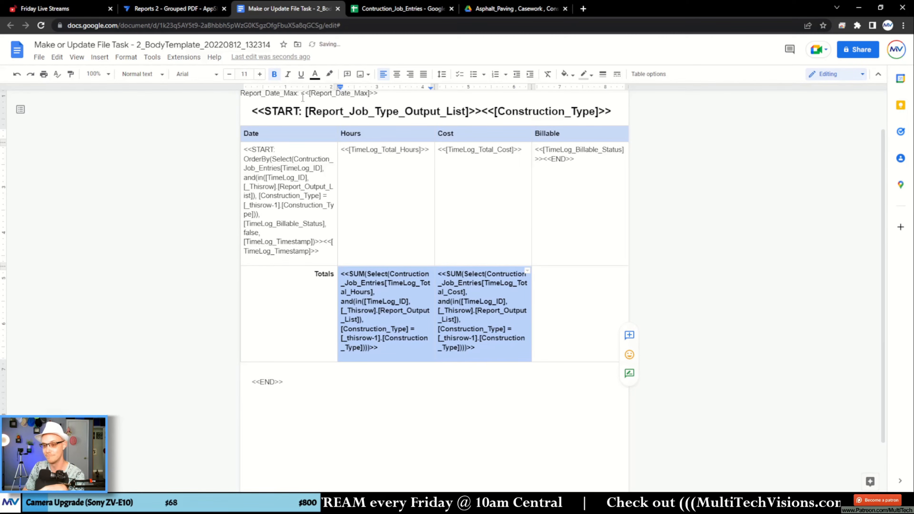
left_click(371, 322)
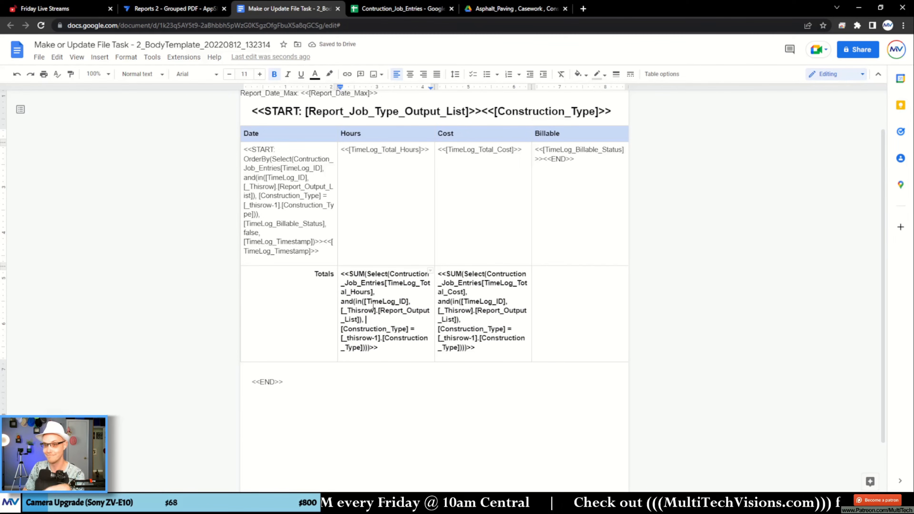
- Switch to the AppSheet editor, regenerate the report from the app preview, and open Report Output 1.pdf in Google Drive
left_click(191, 9)
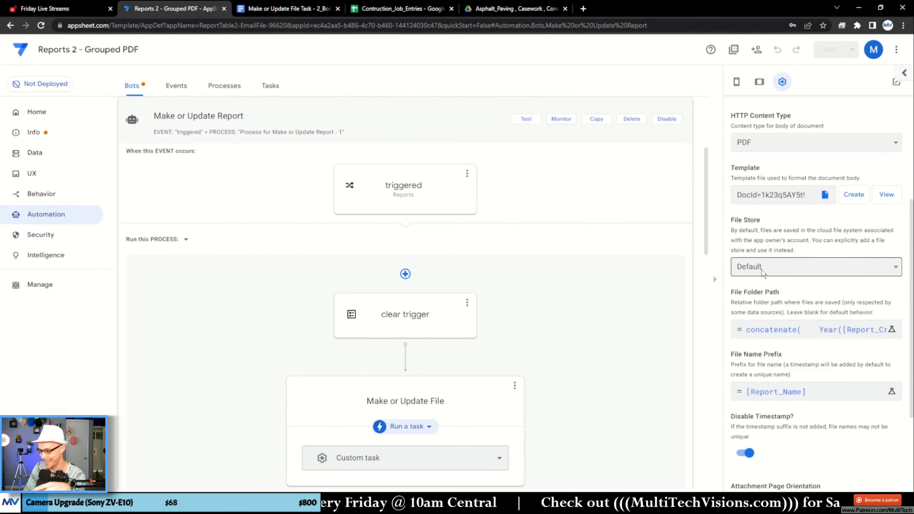
left_click(737, 82)
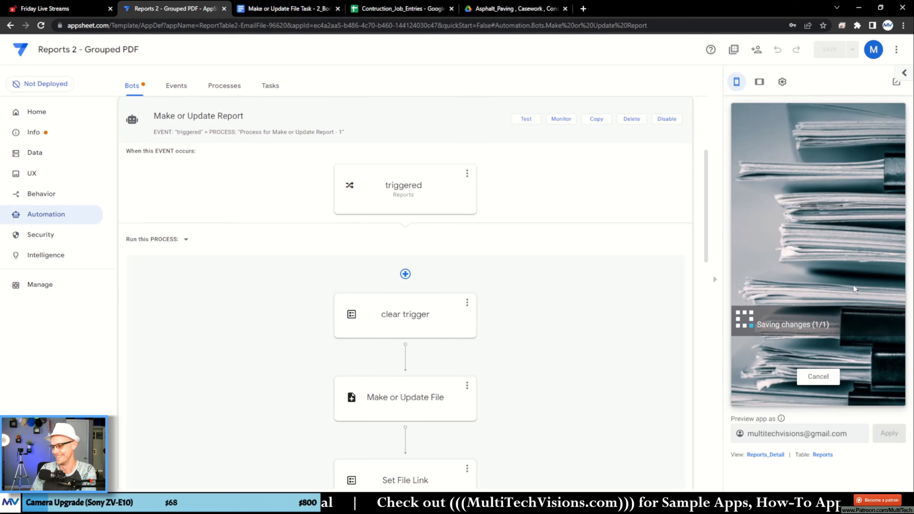
left_click(511, 8)
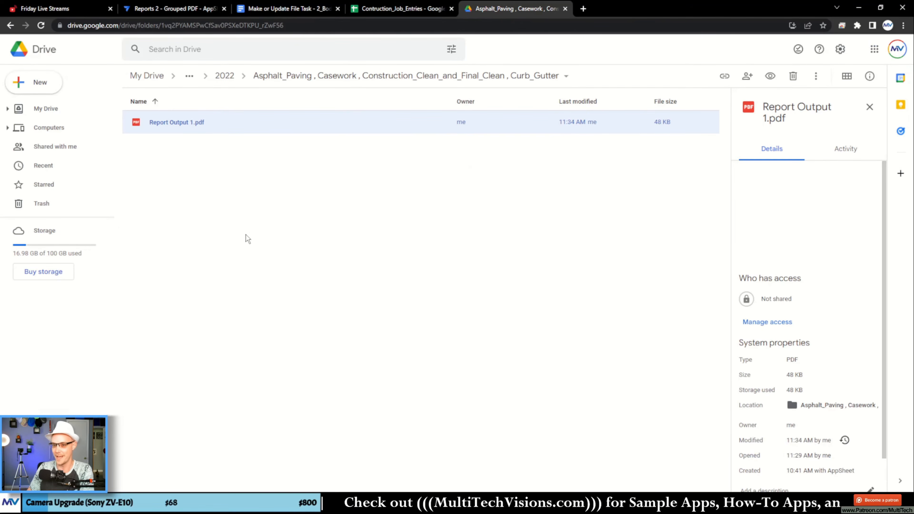
left_click(306, 150)
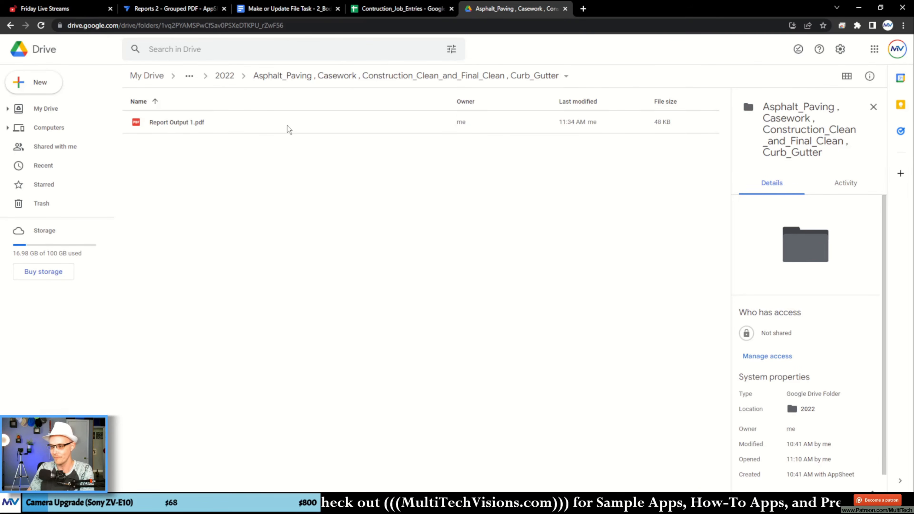
double_click(317, 124)
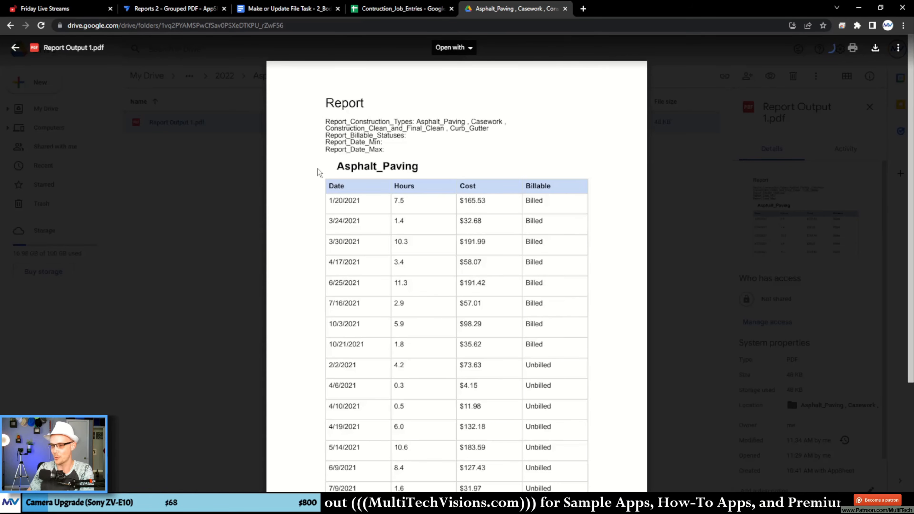
- Examine the Asphalt_Paving entries in the PDF and the hours and cost in their Totals row
left_click_drag(367, 173, 541, 345)
scroll(519, 244, "down", 5)
scroll(519, 244, "down", 5)
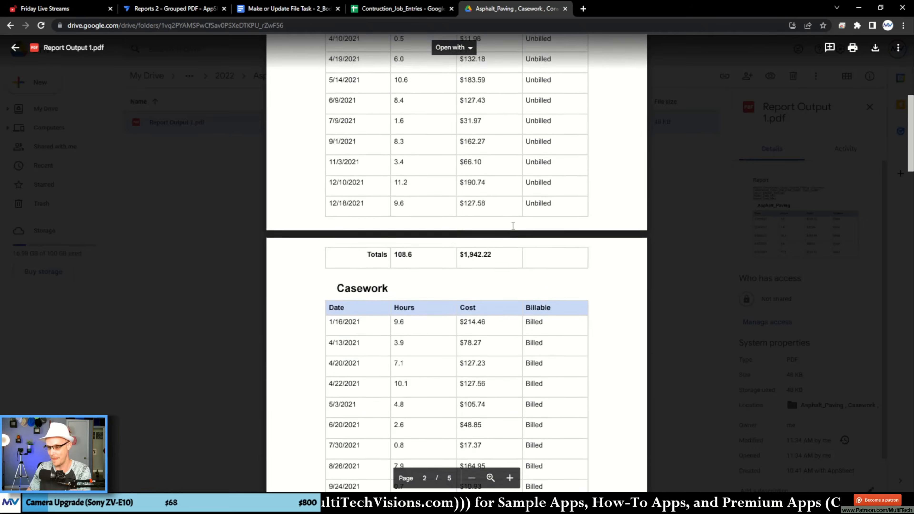
left_click_drag(366, 244, 493, 256)
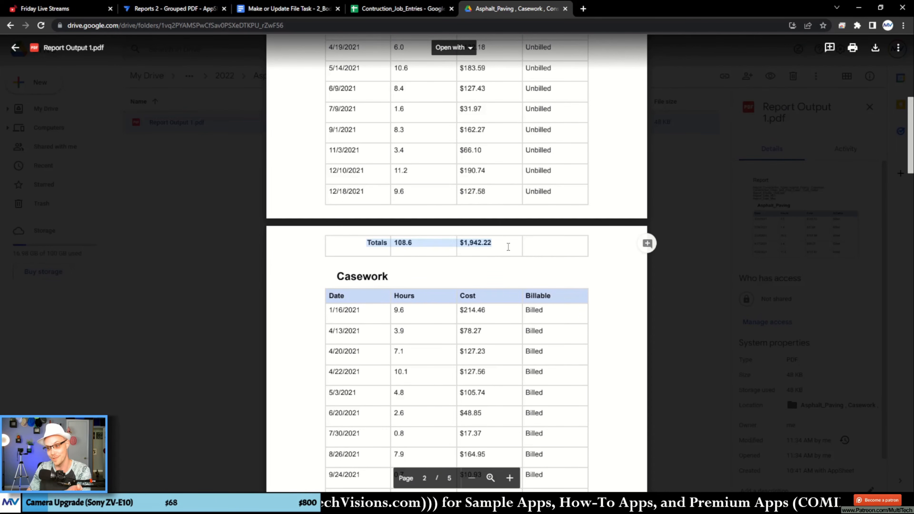
left_click(540, 250)
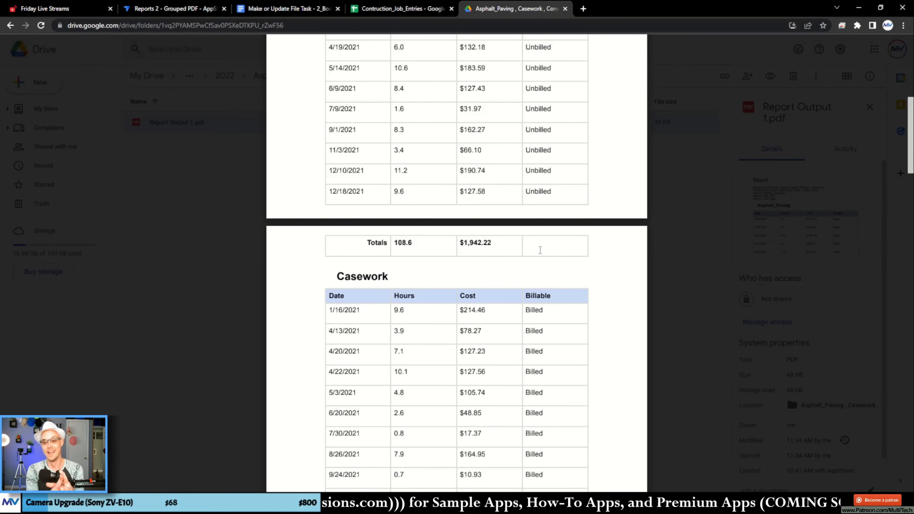